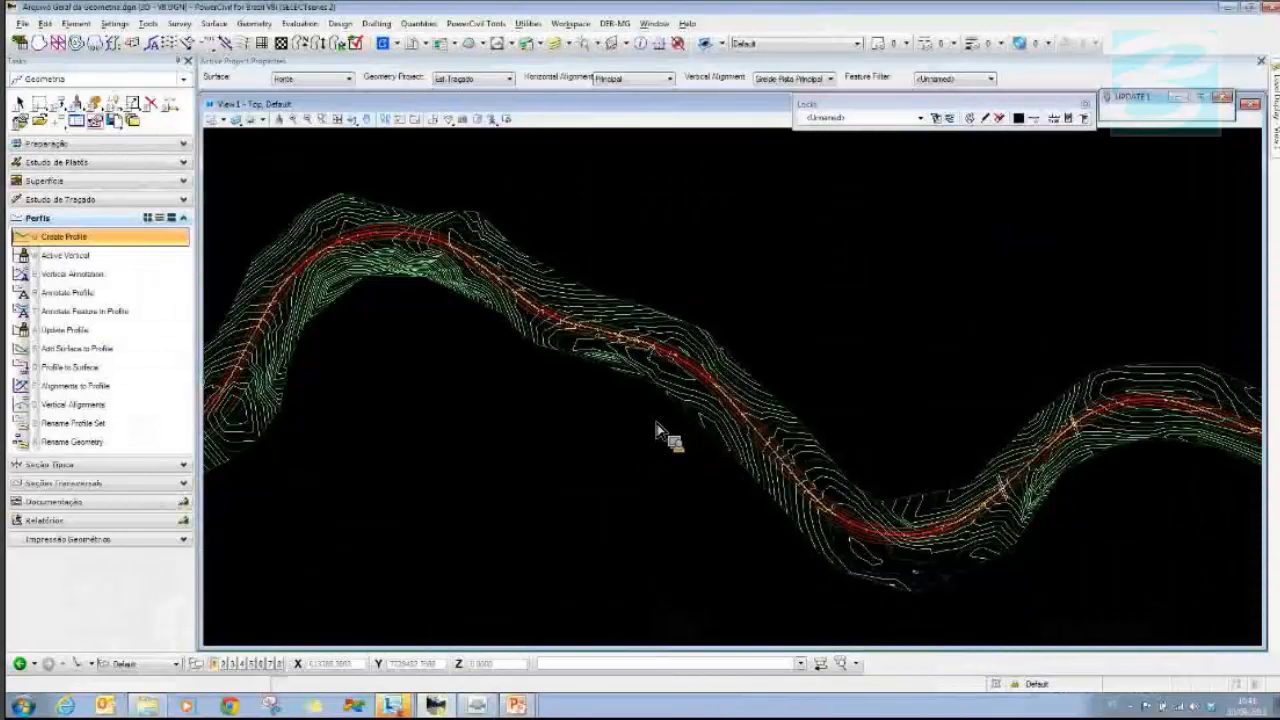
scroll(1040, 530, "up", 2)
middle_click_drag(957, 528, 779, 502)
scroll(777, 497, "up", 1)
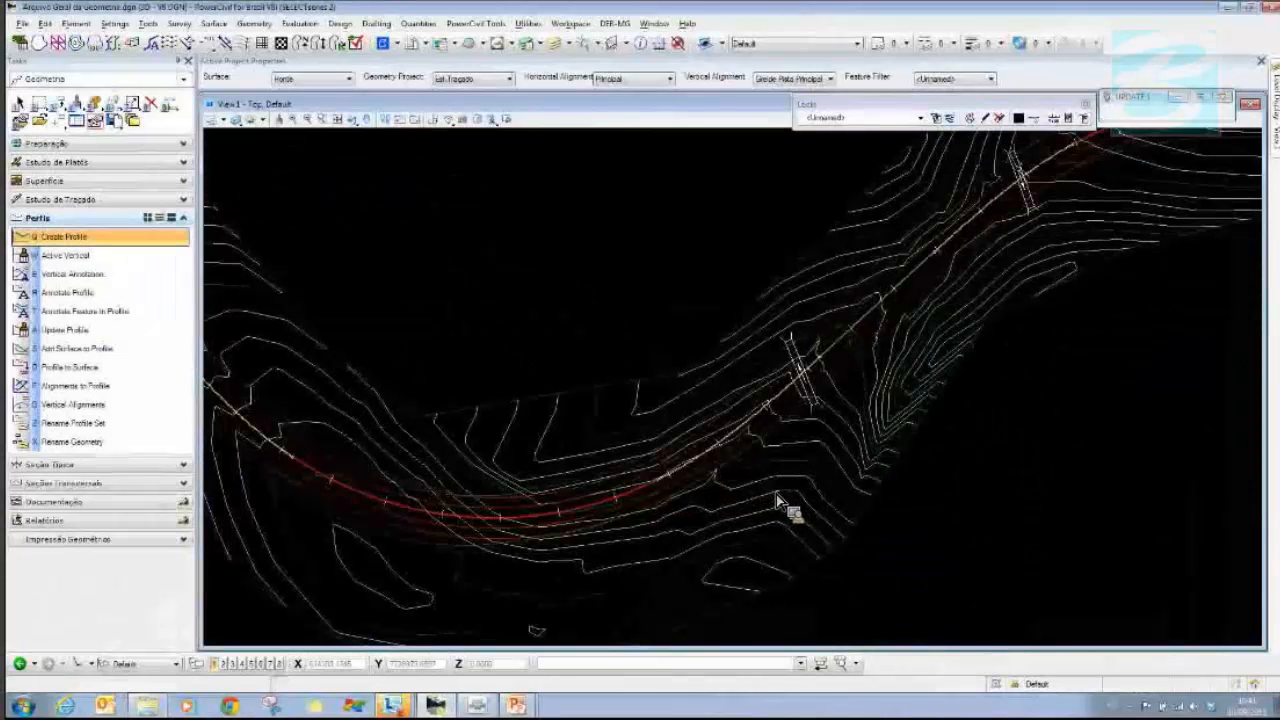
scroll(766, 514, "up", 1)
middle_click_drag(766, 503, 668, 488)
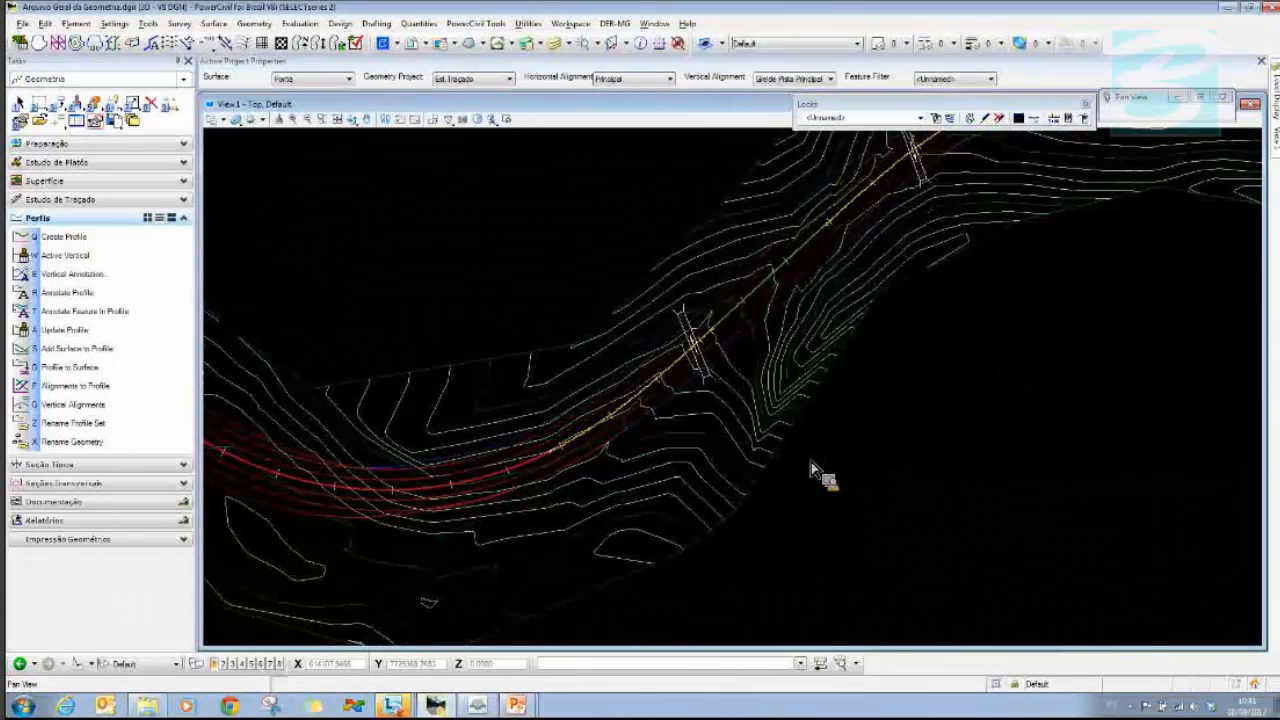
left_click_drag(837, 480, 843, 489)
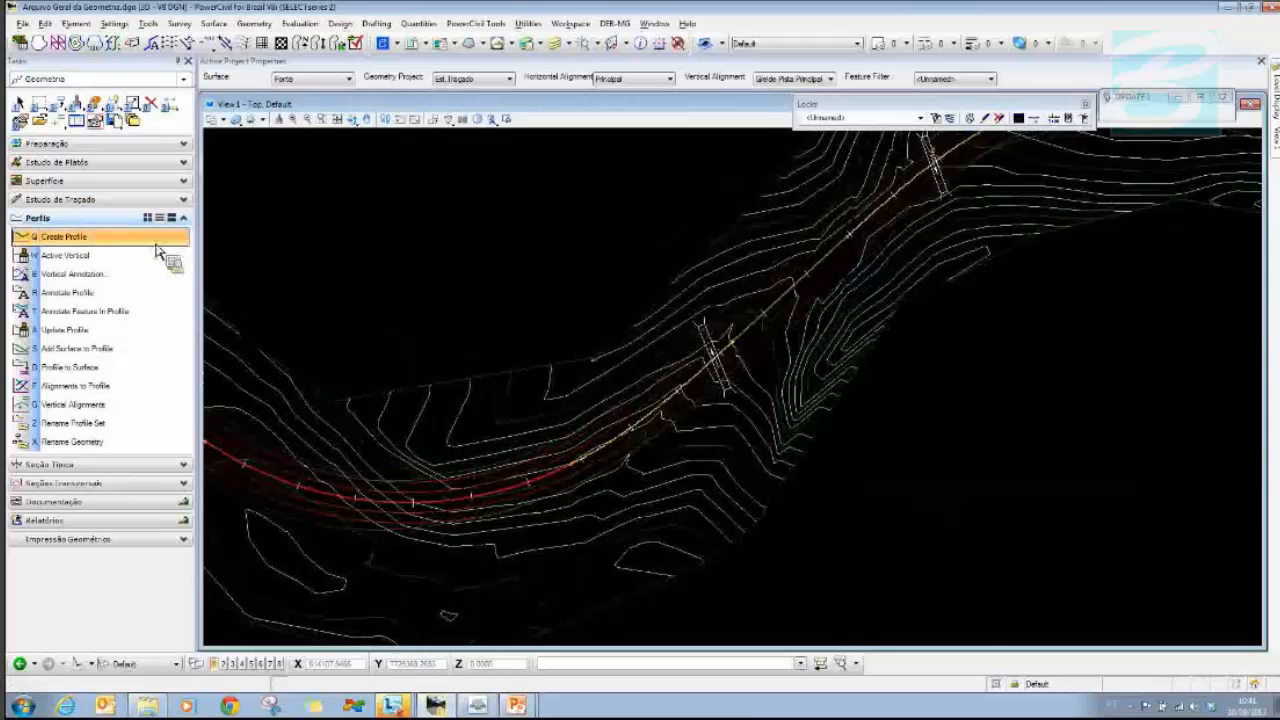
- Annotate the Principal alignment using View Stationing with the Est-KM_1:2000-A preference loaded
left_click(67, 202)
left_click(33, 300)
left_click_drag(340, 170, 472, 201)
left_click(489, 407)
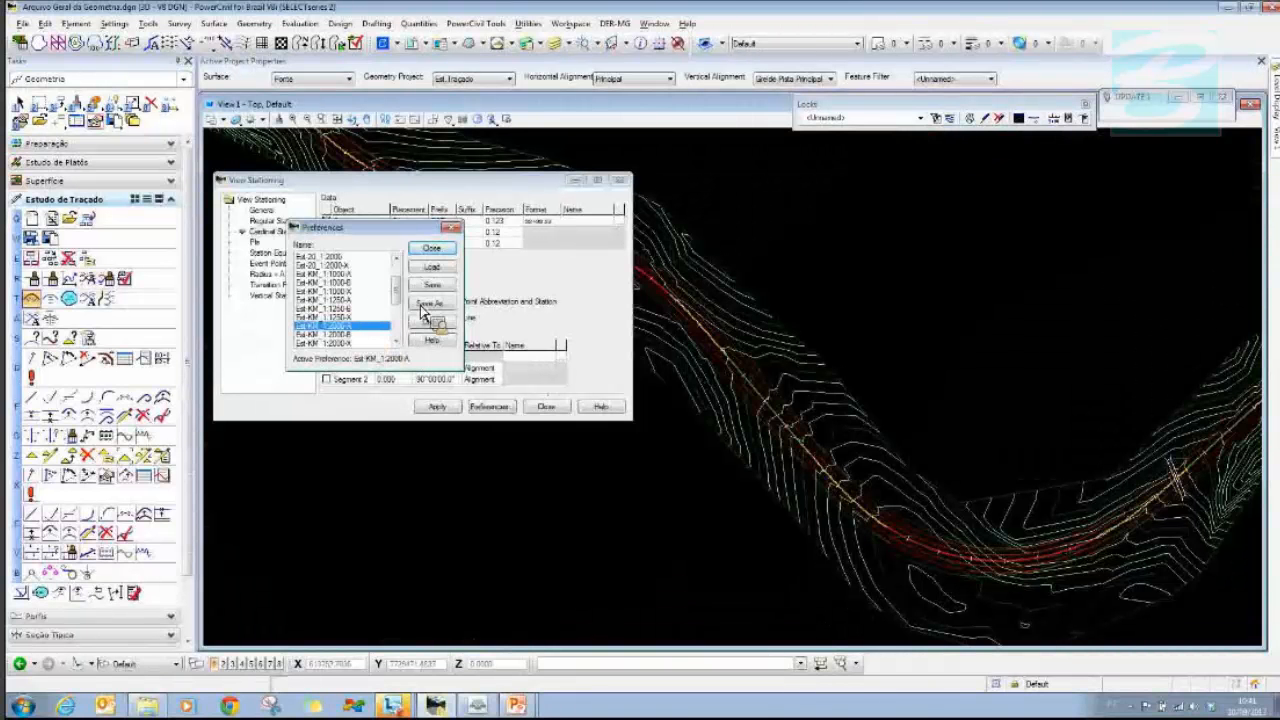
left_click(432, 266)
left_click(431, 248)
left_click(440, 407)
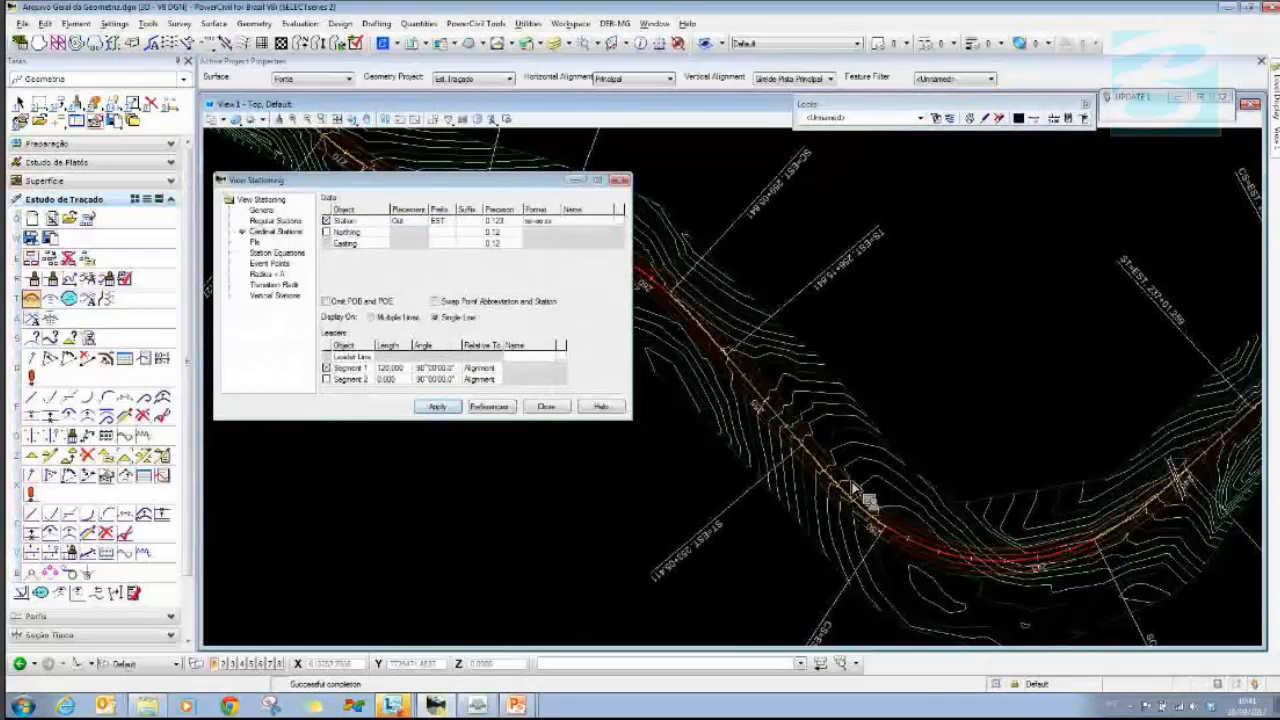
- Apply View Stationing with the Est-KM_1:2000-B preference, and delete the resulting station annotation
scroll(934, 563, "up", 2)
middle_click(934, 563)
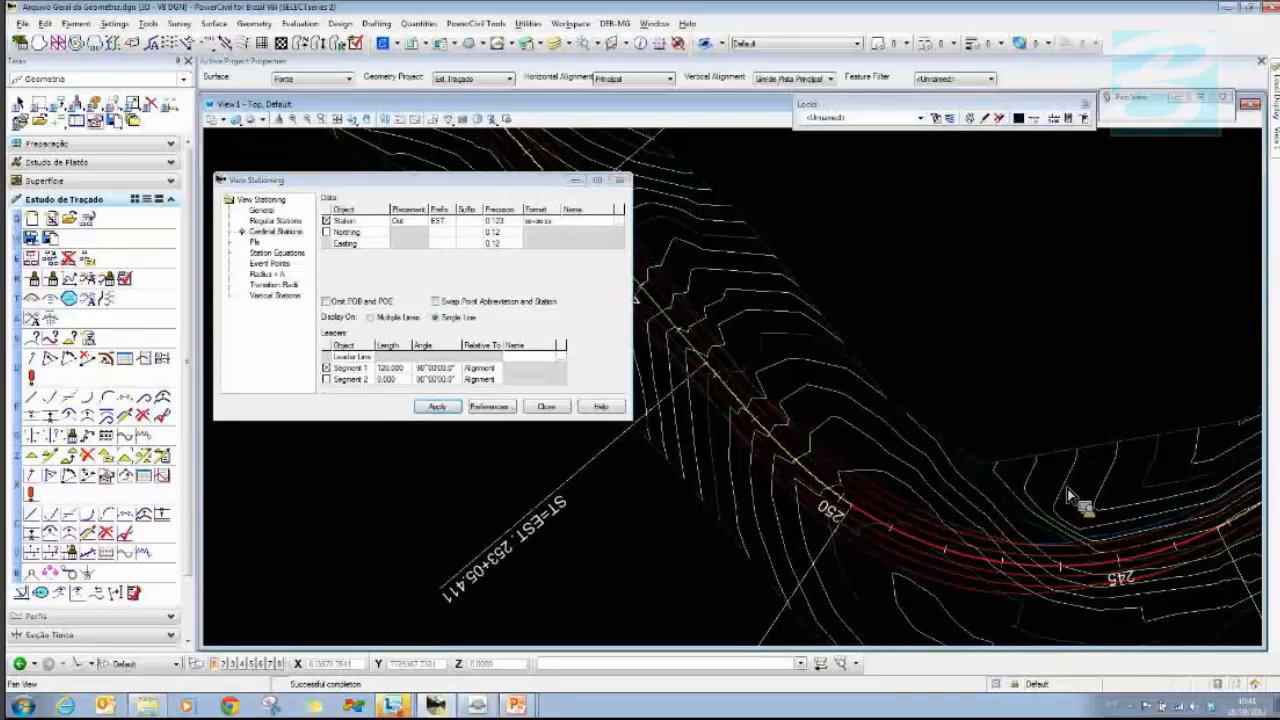
scroll(929, 494, "down", 3)
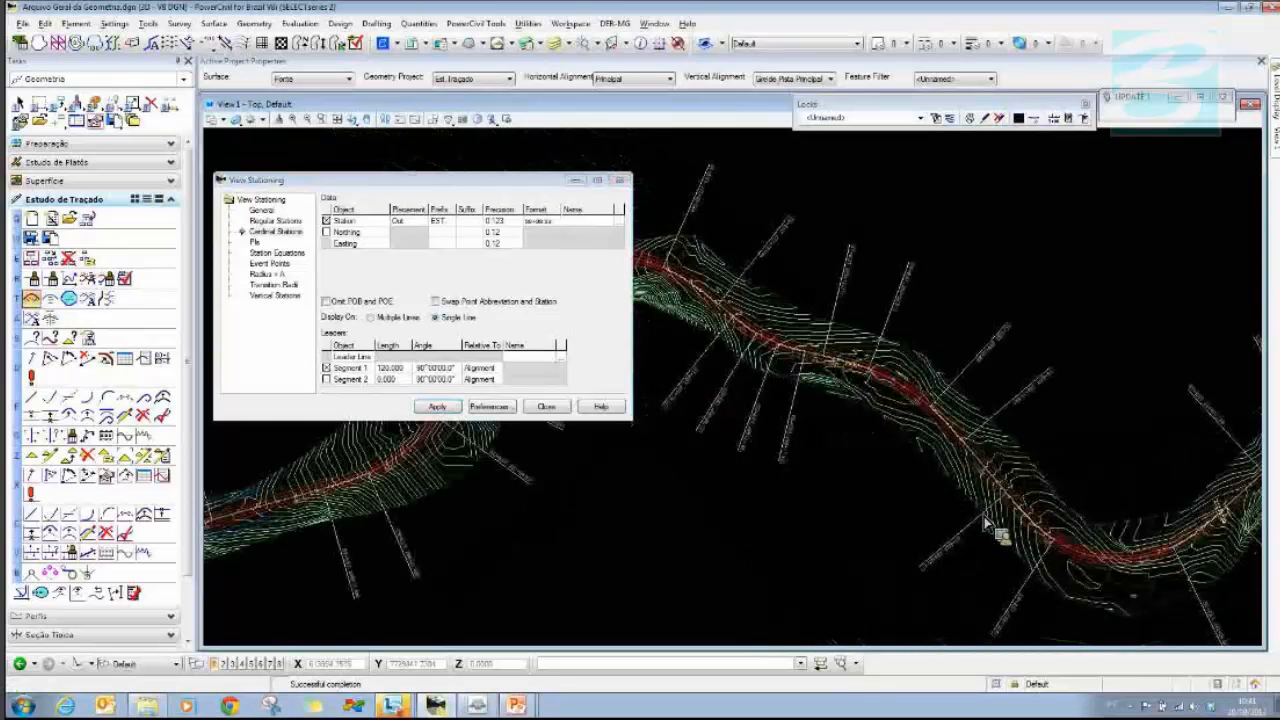
scroll(922, 410, "up", 3)
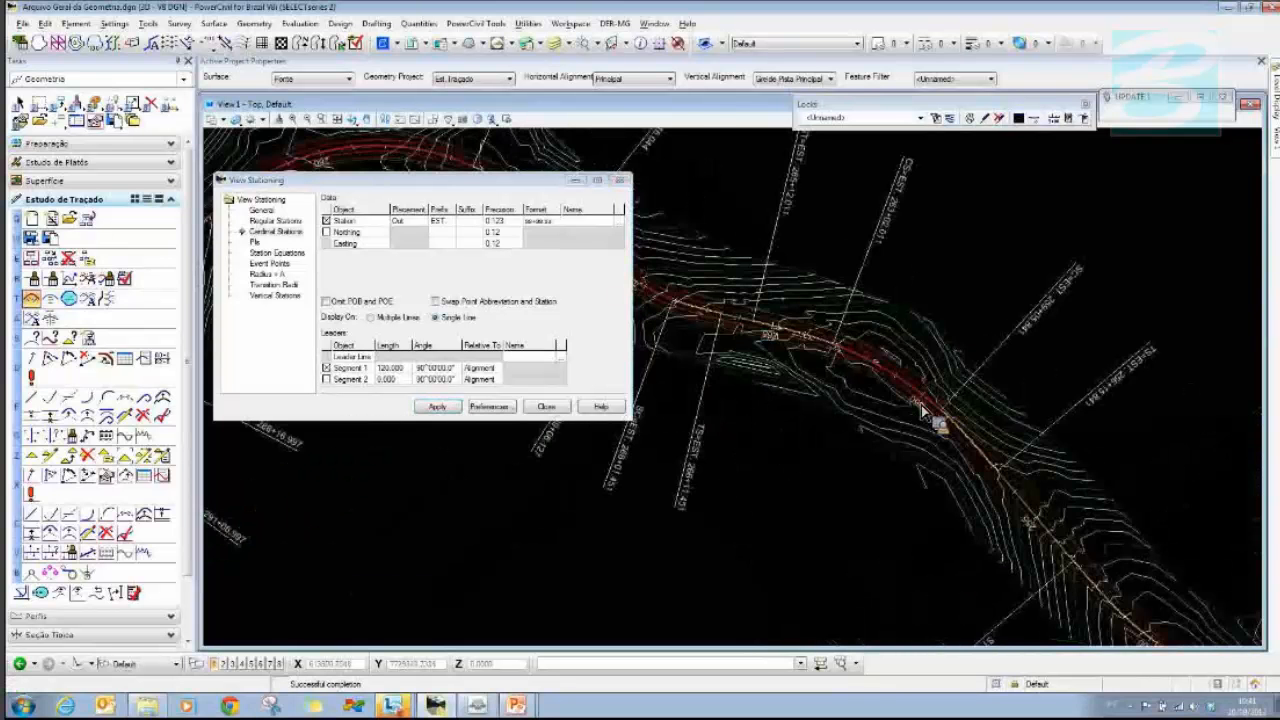
scroll(783, 346, "up", 2)
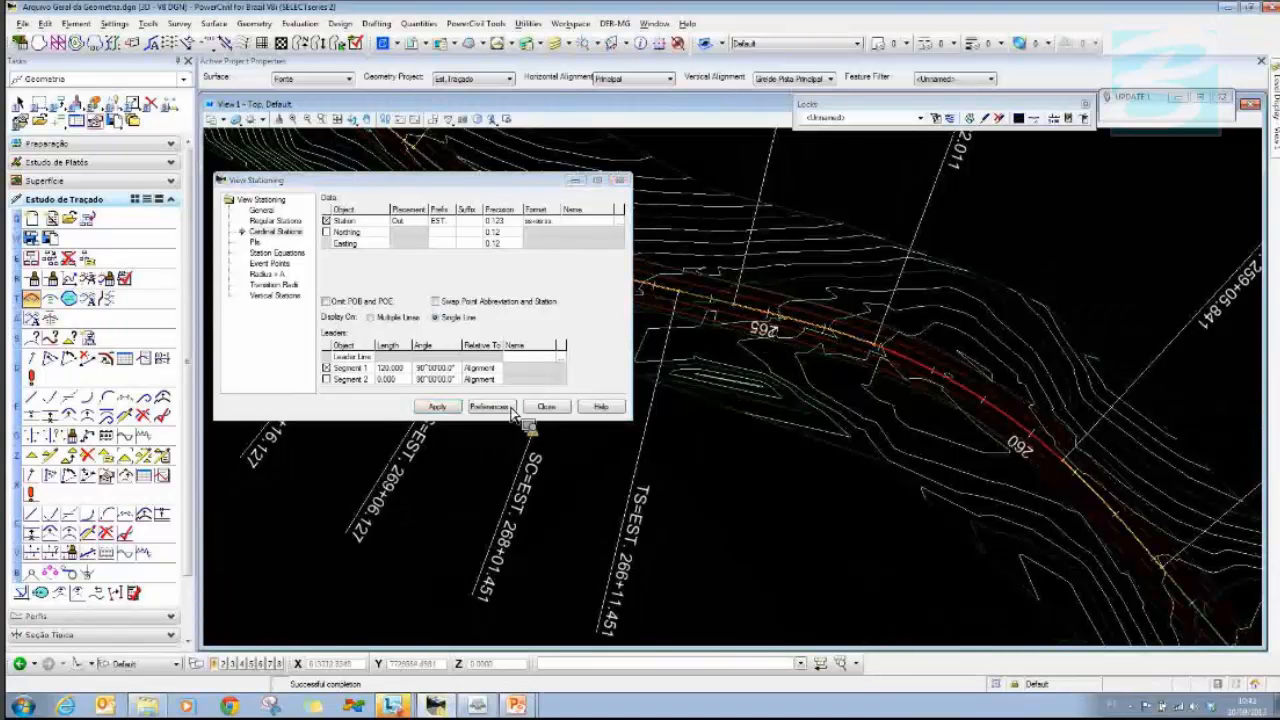
left_click(489, 407)
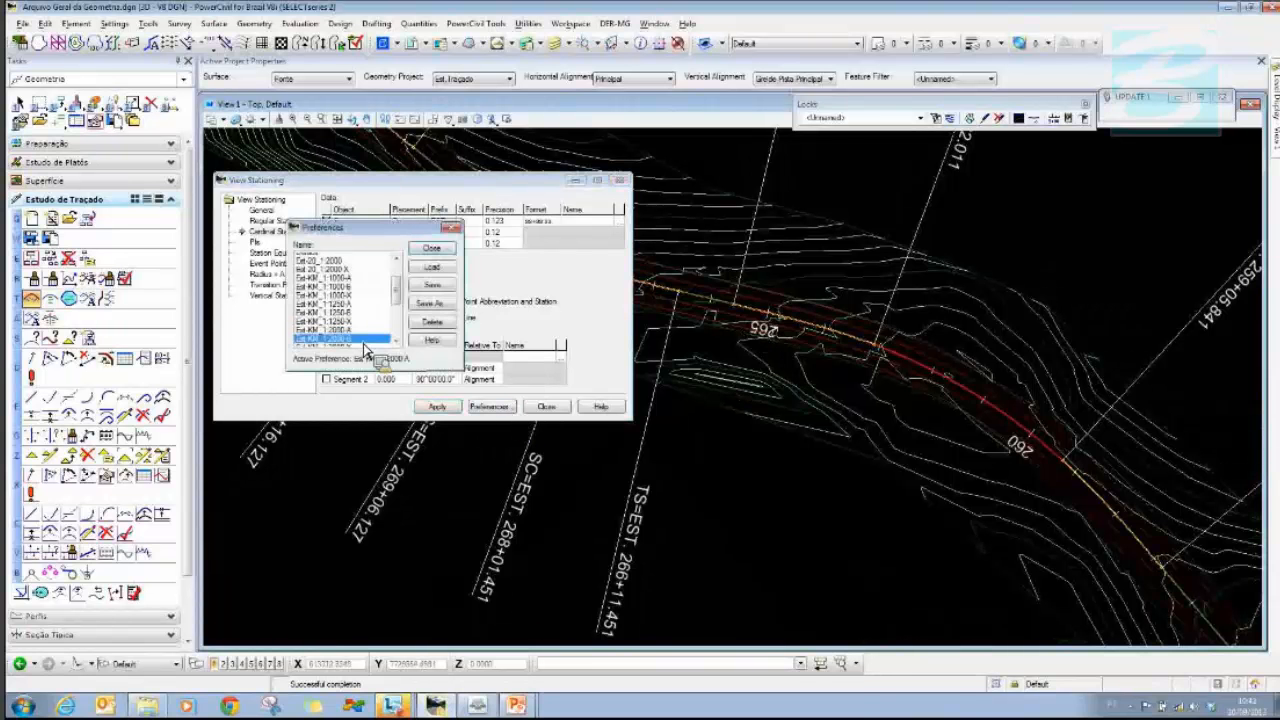
left_click(432, 267)
left_click(445, 407)
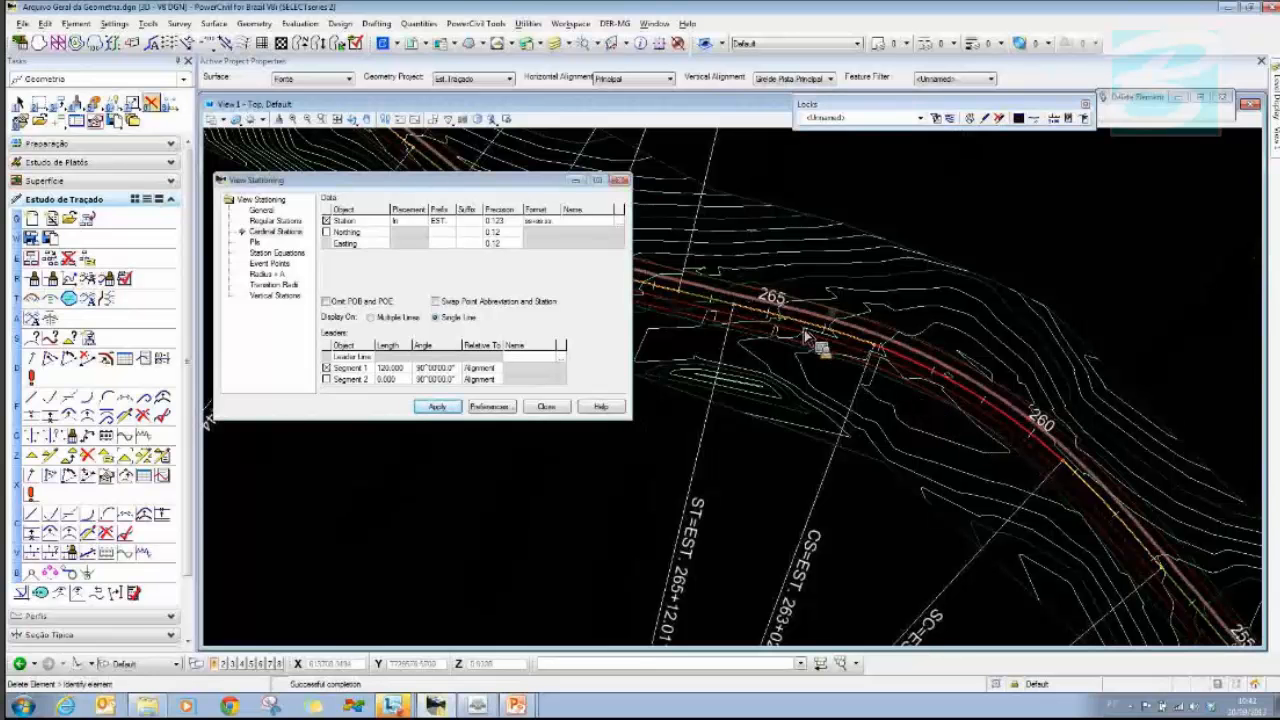
right_click(783, 503)
left_click(805, 486)
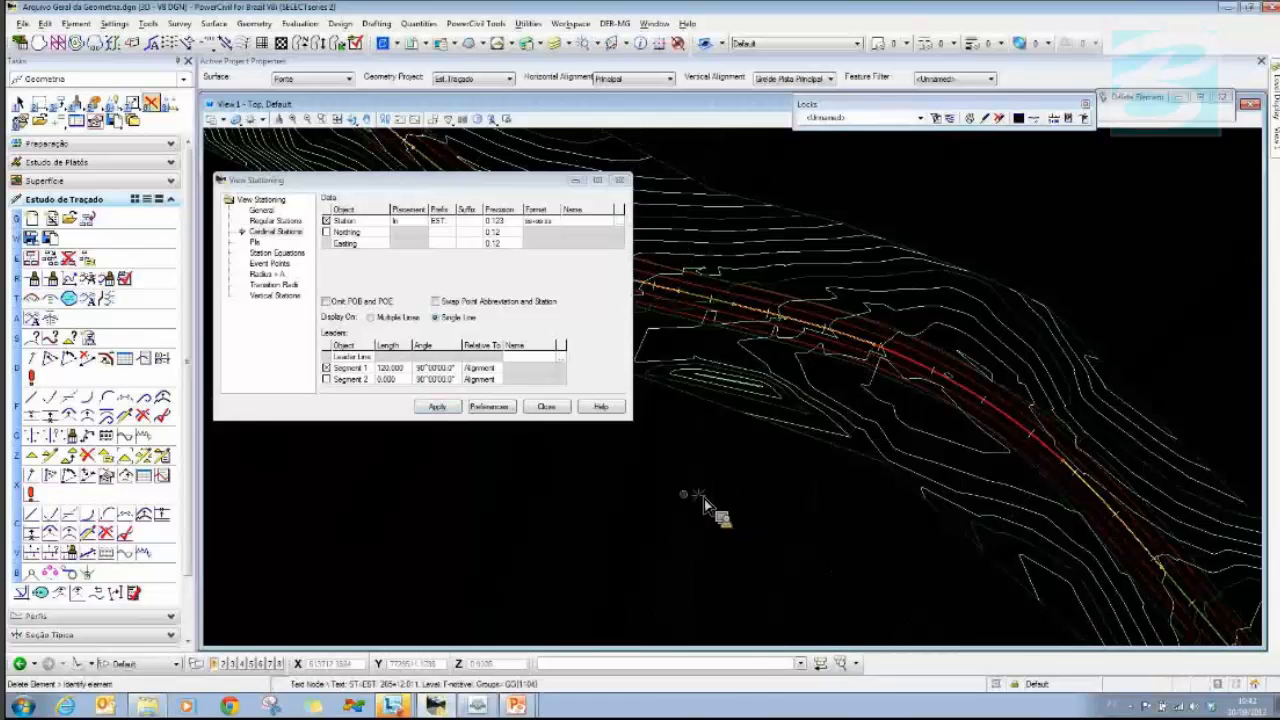
- Reload the Est-KM_1:2000-A preference, apply the stationing to the alignment again and close View Stationing
left_click(502, 407)
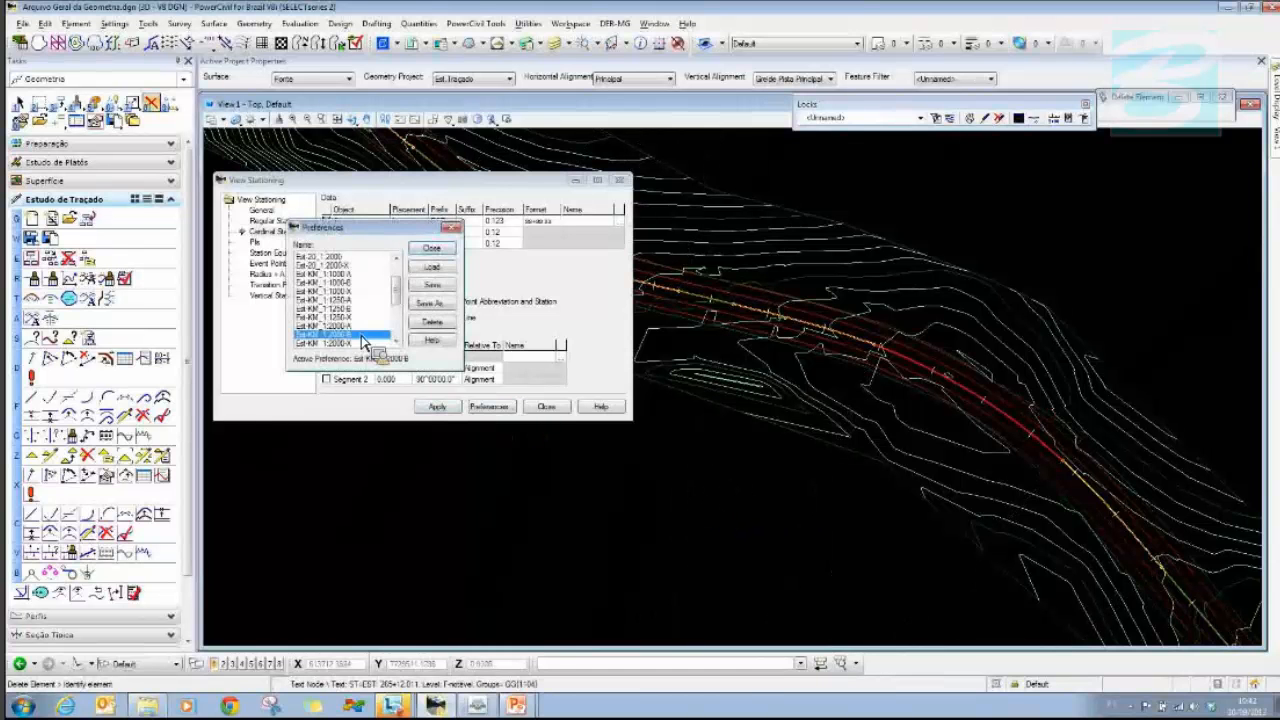
left_click(340, 326)
left_click(432, 267)
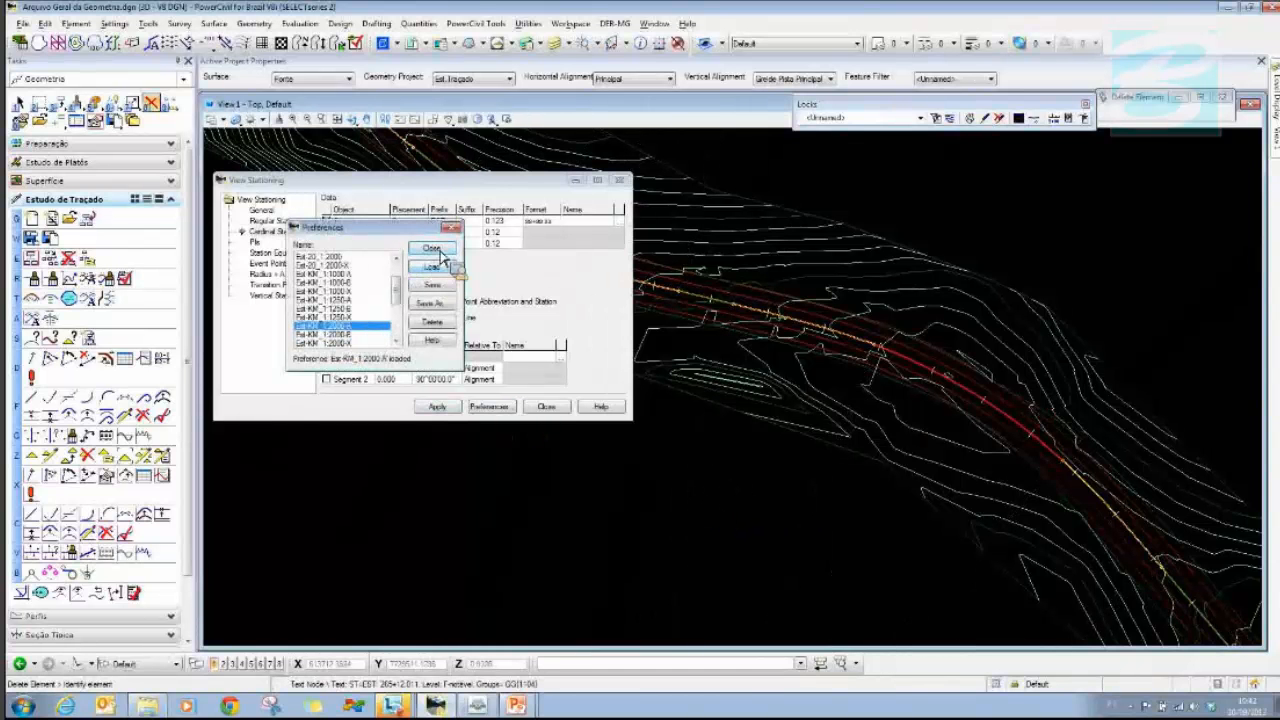
left_click(440, 251)
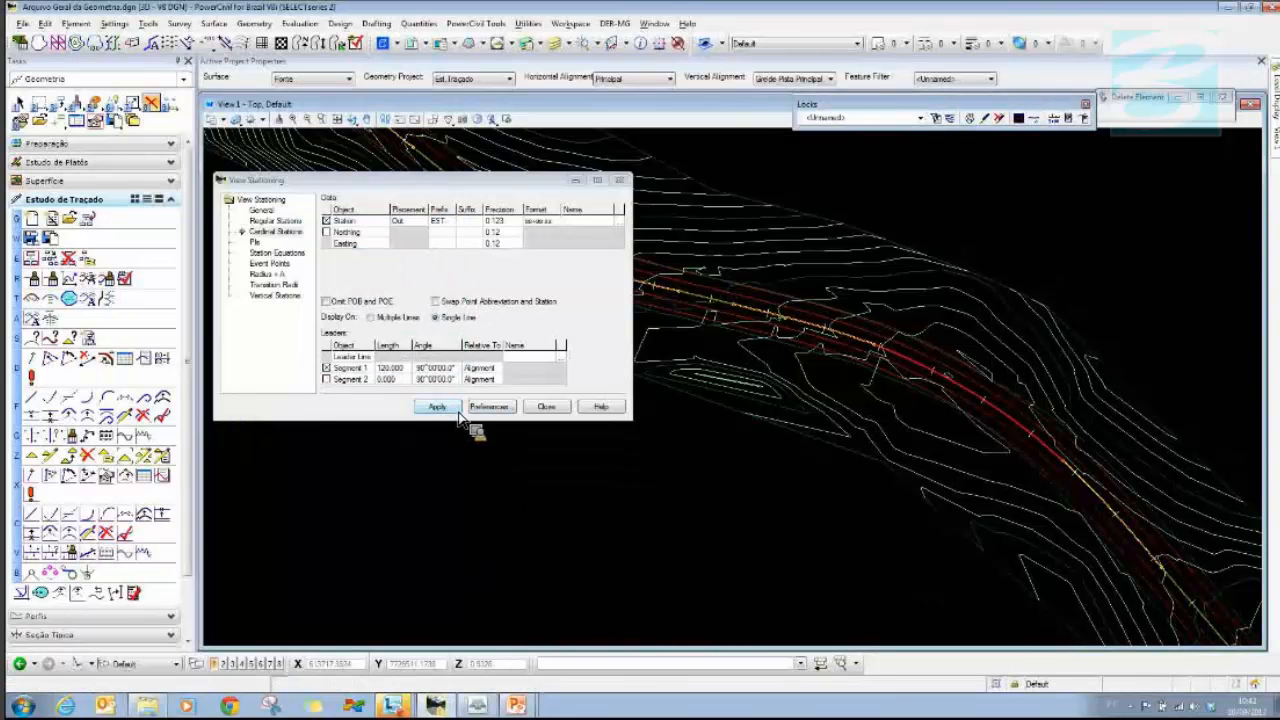
left_click(548, 408)
scroll(771, 457, "down", 3)
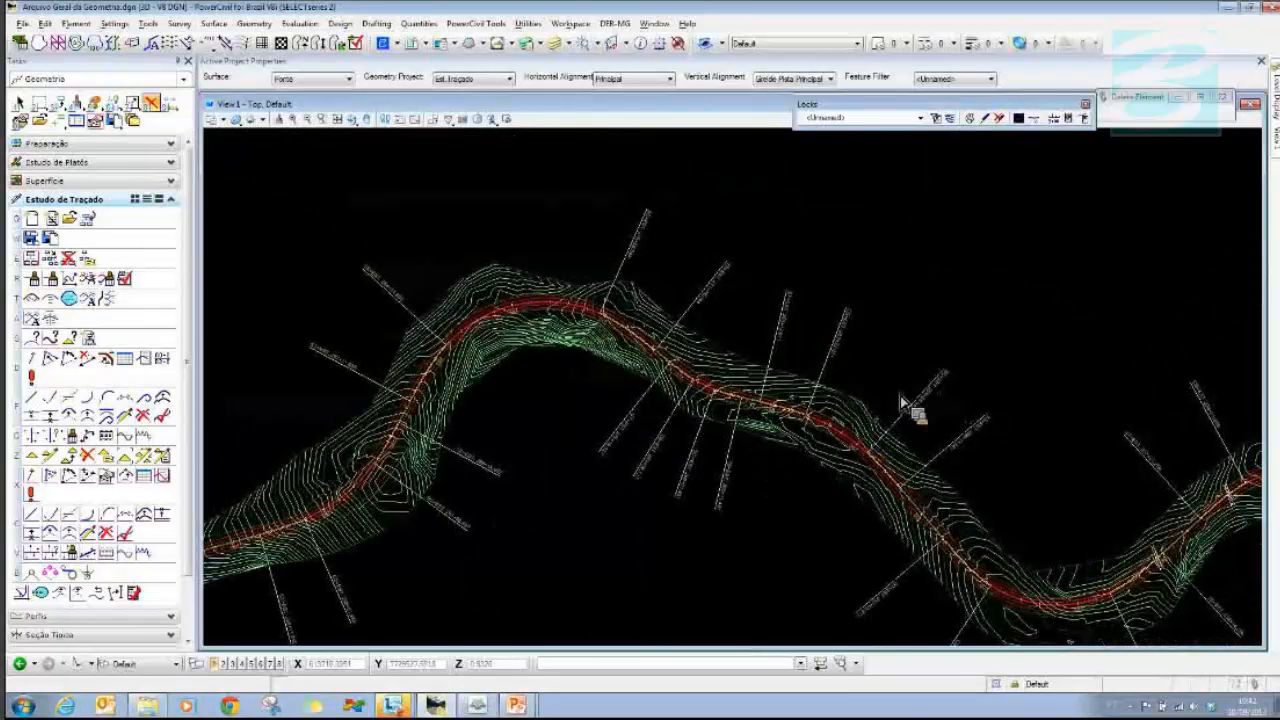
scroll(908, 470, "down", 2)
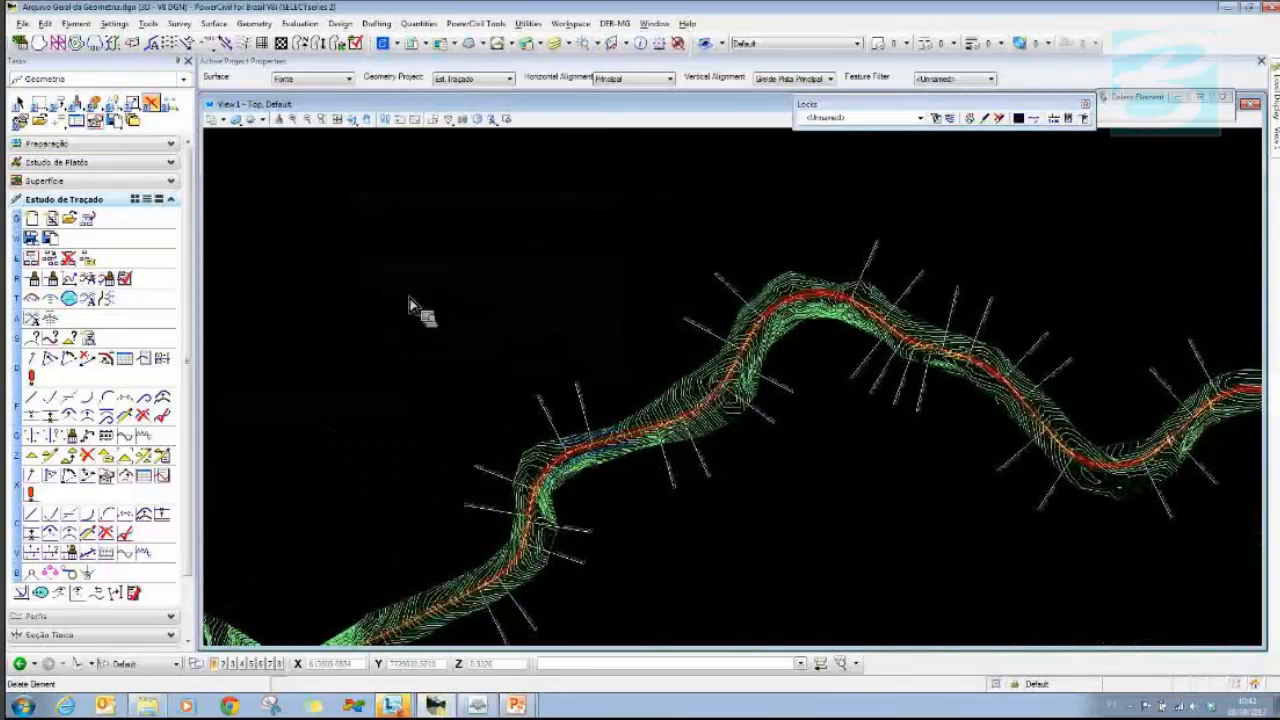
- Start a new drawing file in the 04-PowerCivil folder and delete the existing profiles DGN file there
left_click(22, 23)
mouse_move(33, 38)
left_click(45, 59)
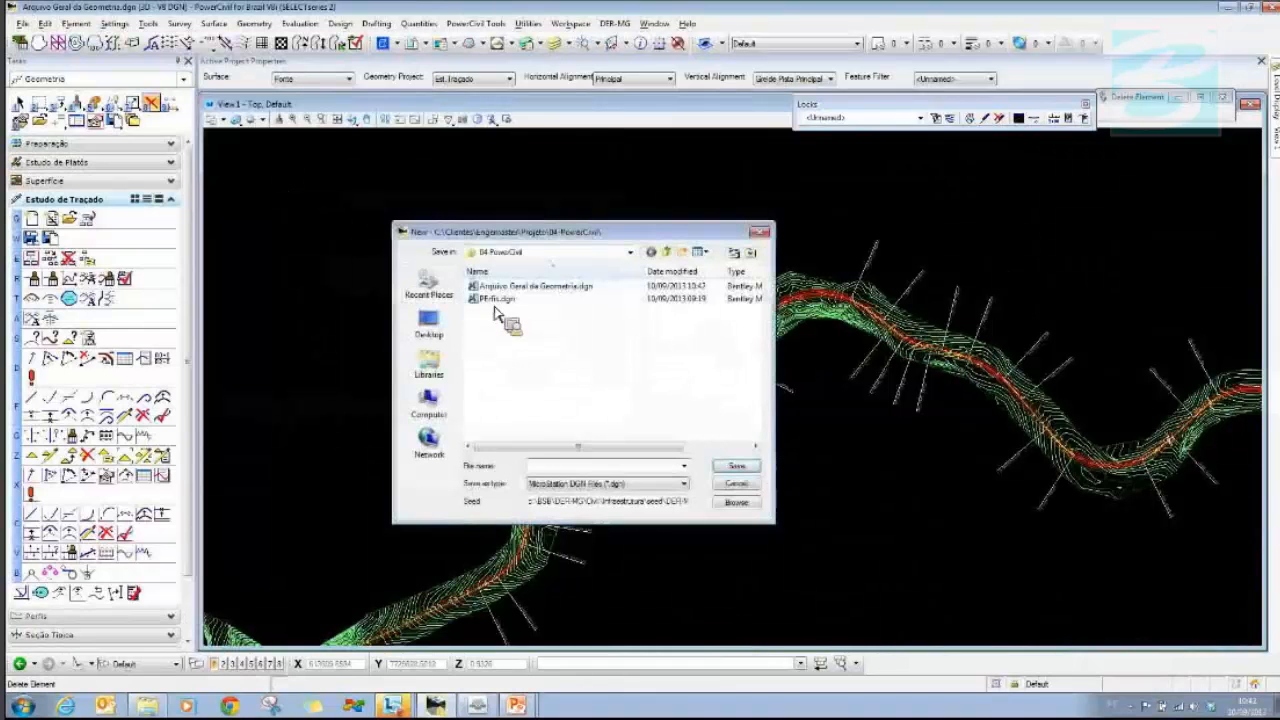
left_click(496, 300)
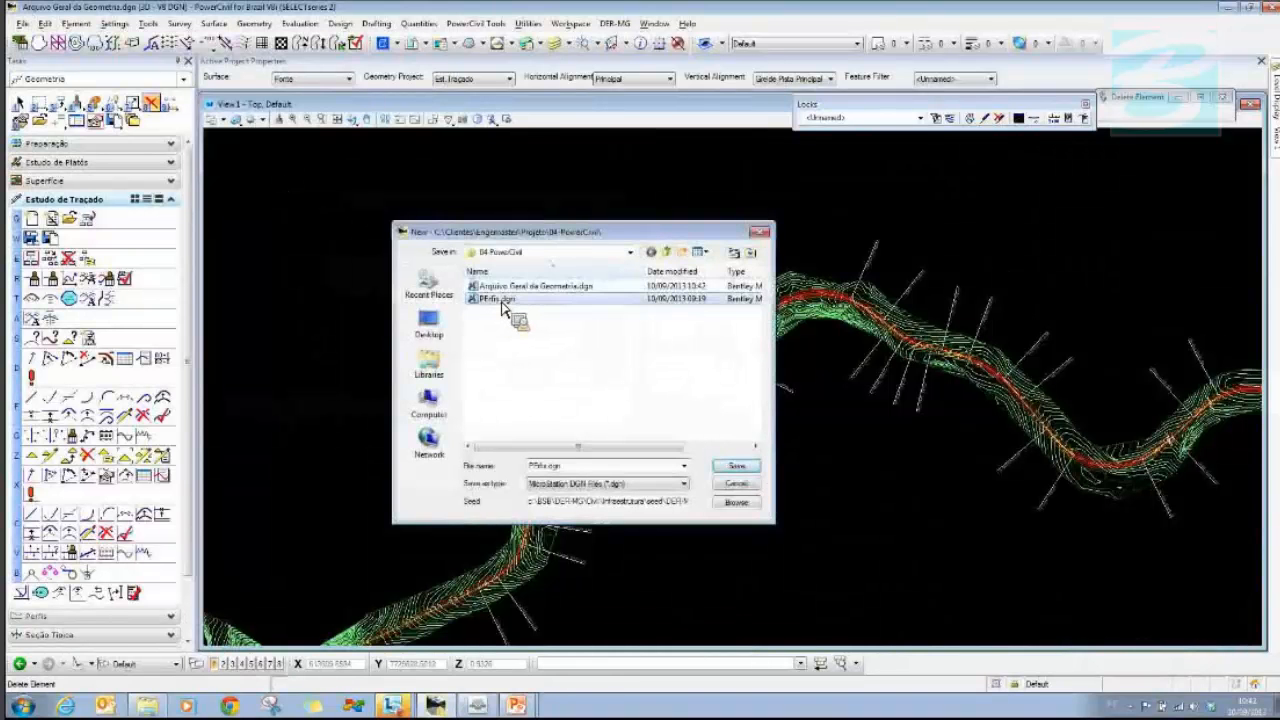
key("Delete")
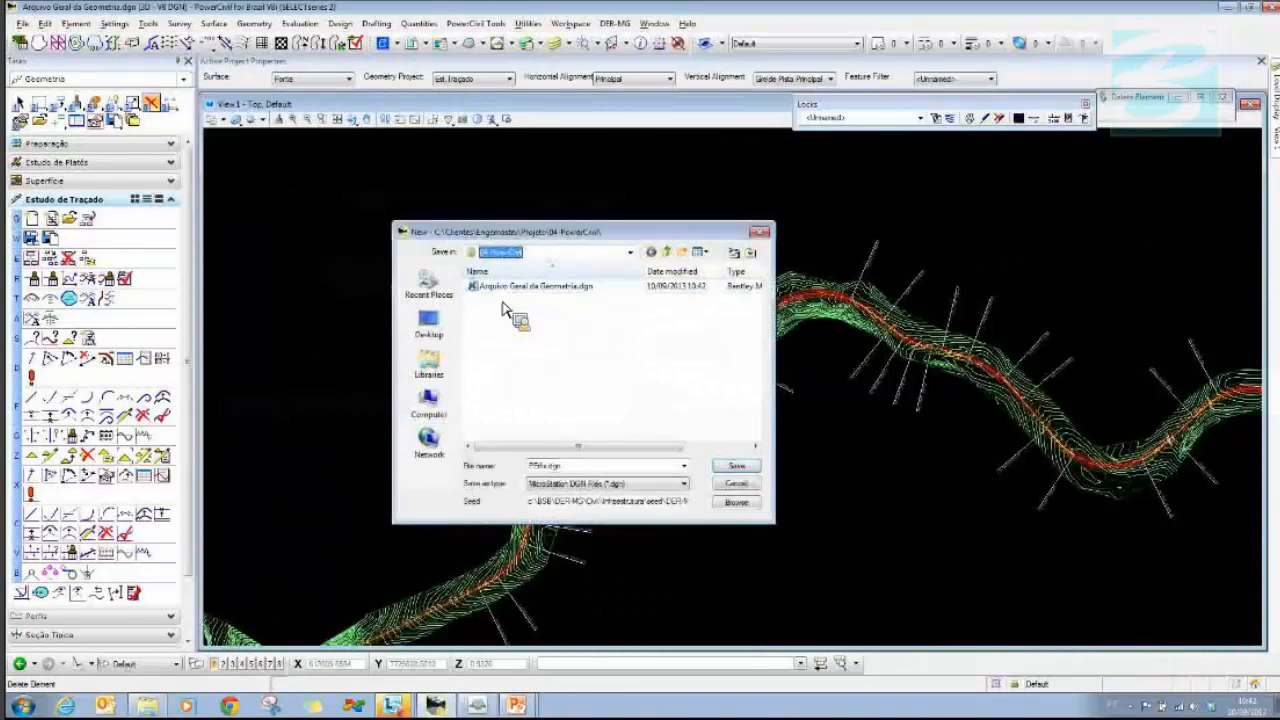
- Name the new drawing Arquivo Geral dos Perfis.dgn and save it in the 04-PowerCivil folder
double_click(571, 466)
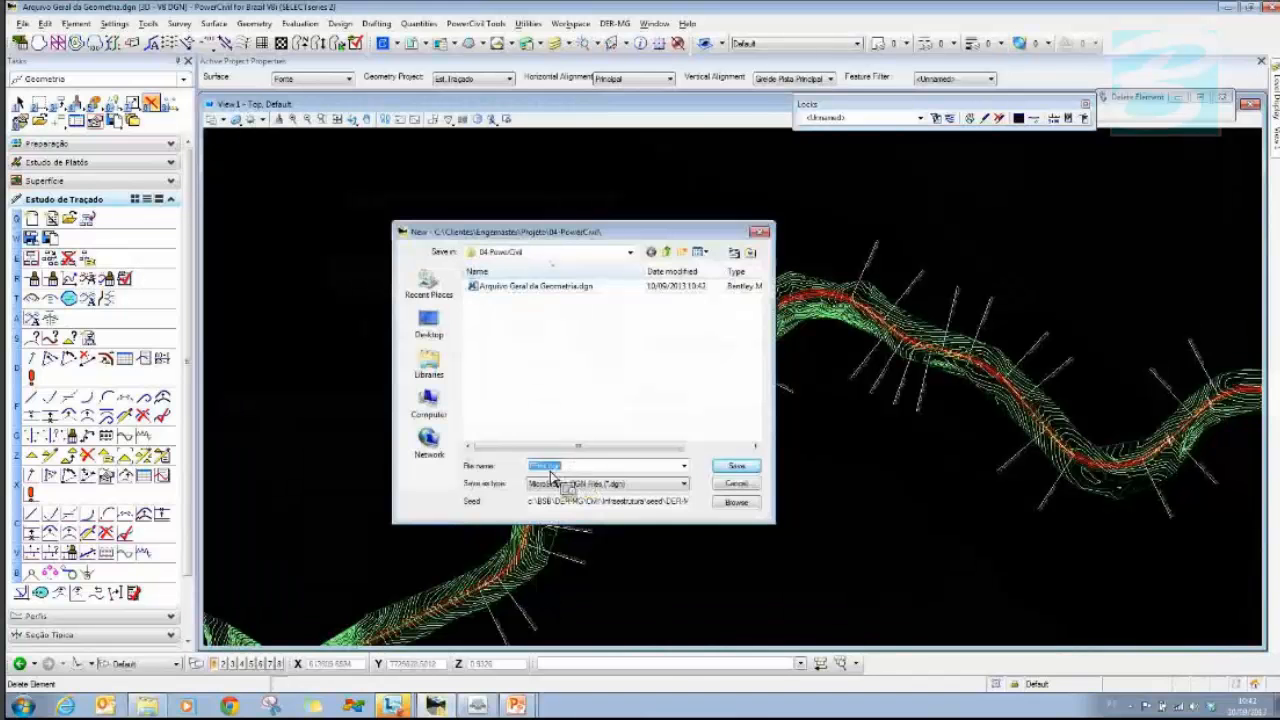
type("04")
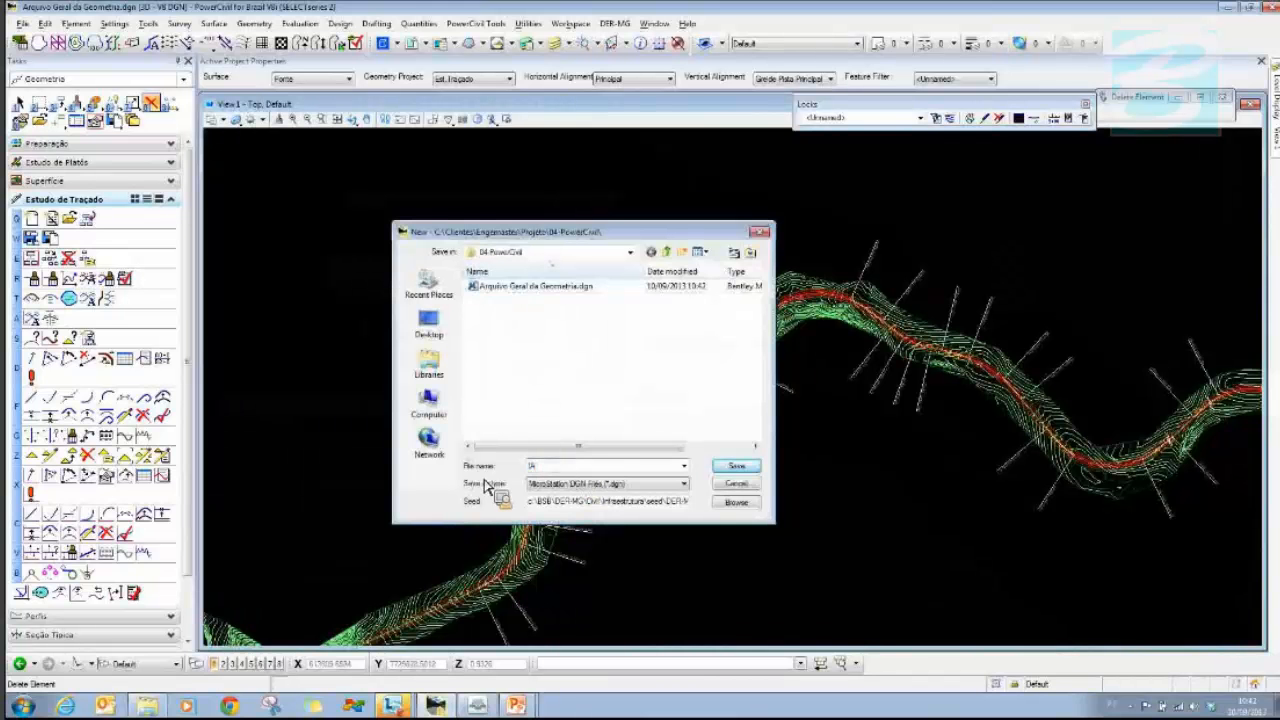
type("A")
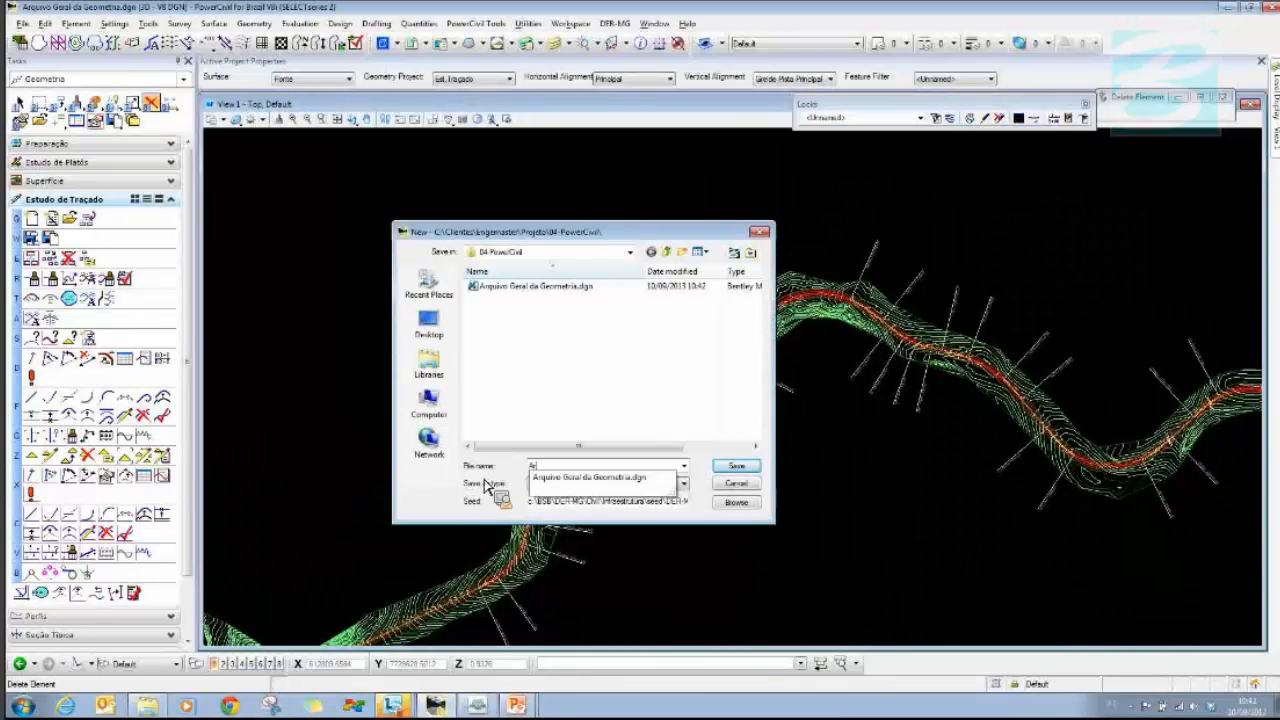
type("rquiv")
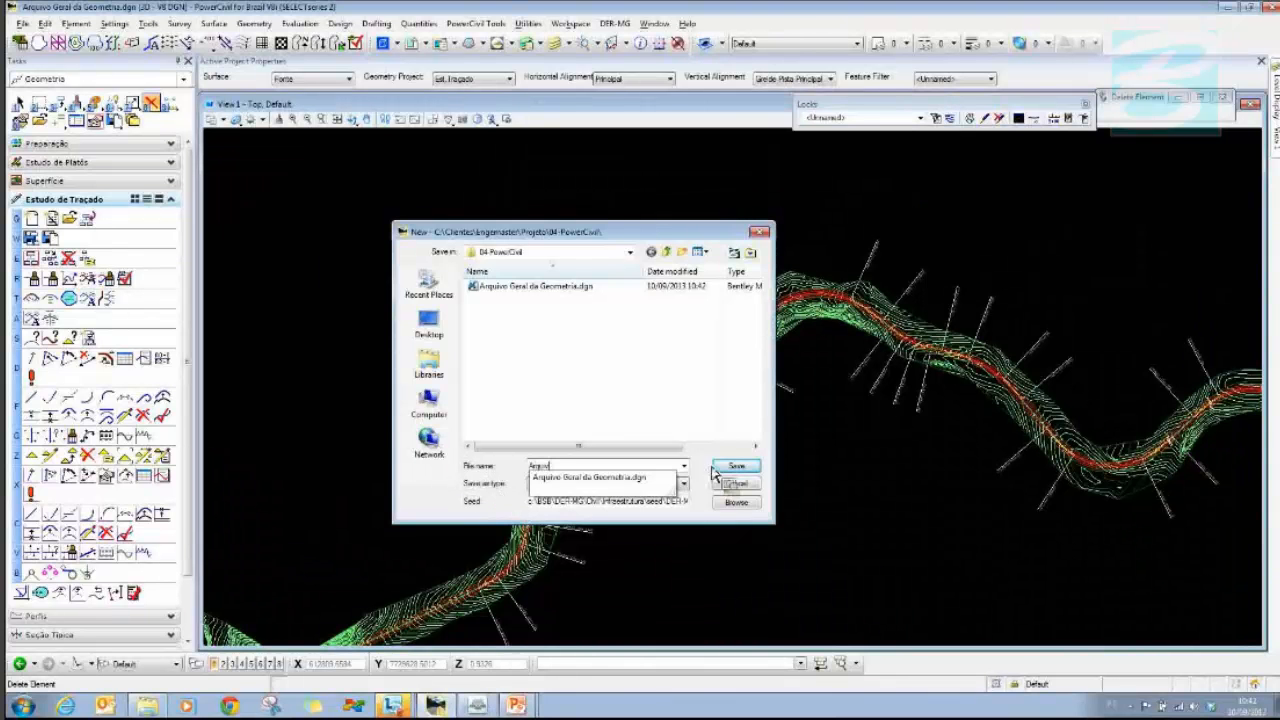
left_click(733, 469)
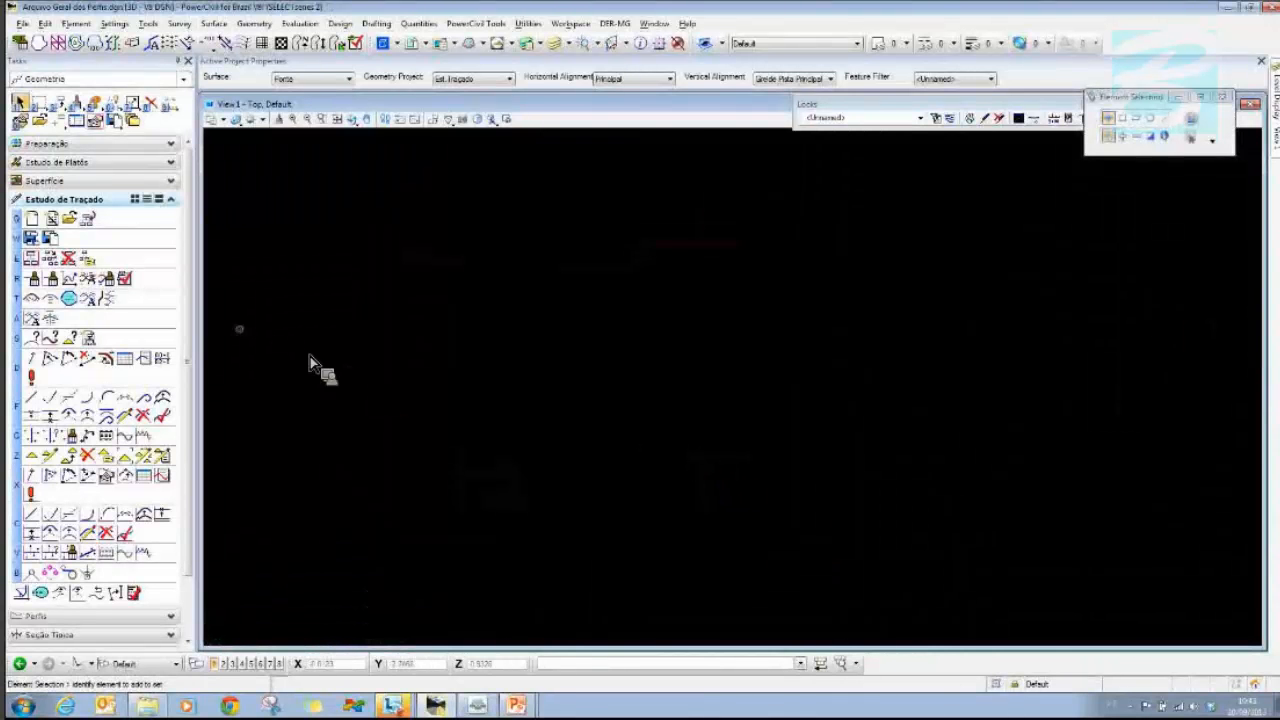
- Open the Plan and Profile Generator and load the A3_PL-PE_1:2000-AR preference
left_click(380, 25)
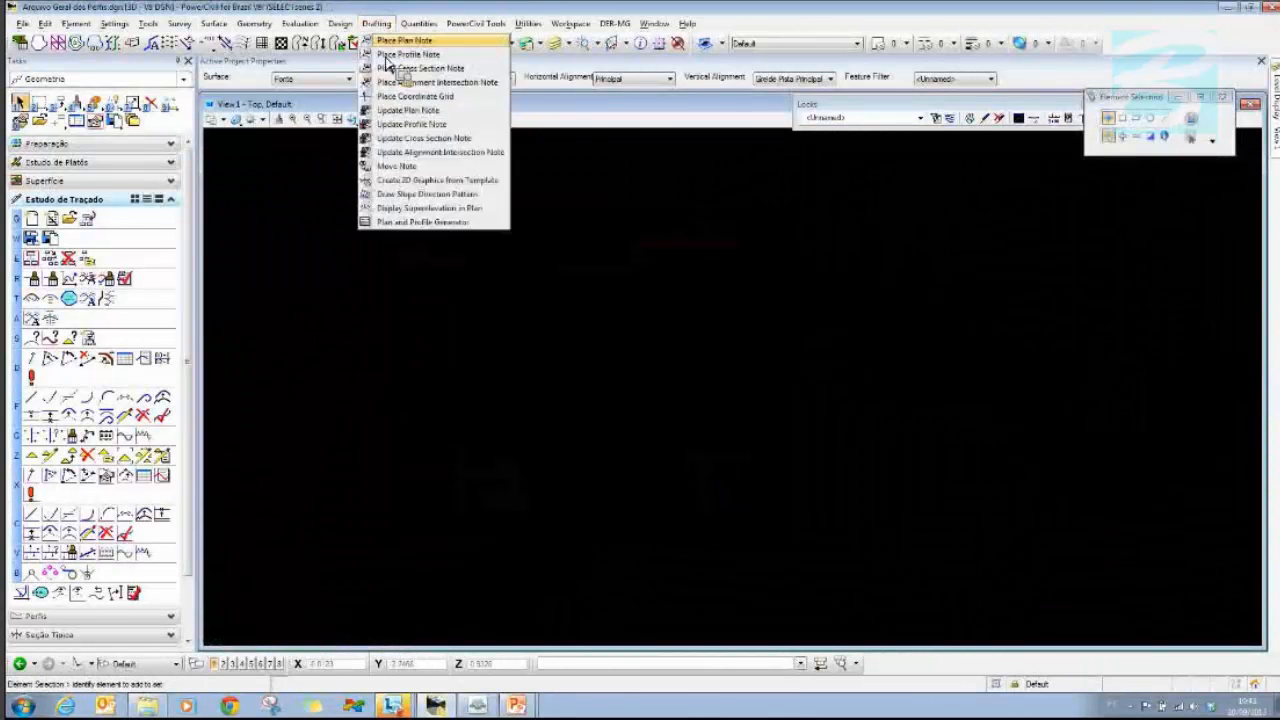
left_click(416, 222)
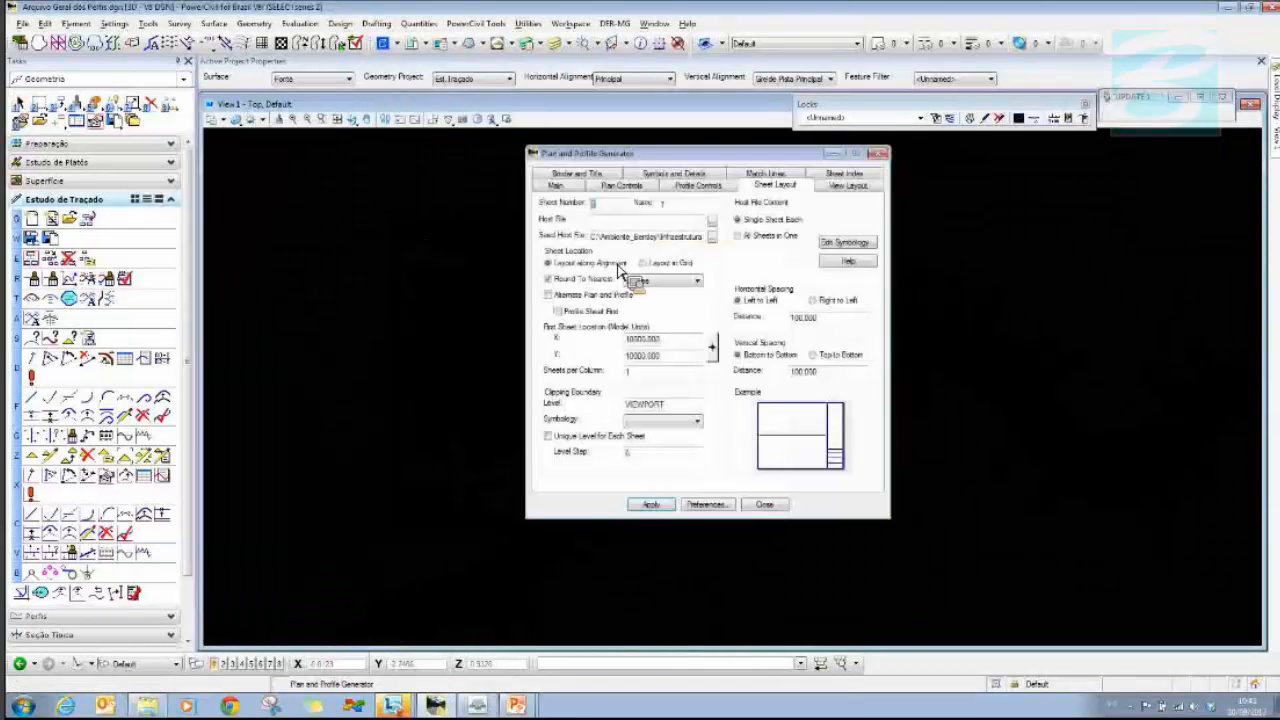
left_click_drag(645, 155, 572, 156)
left_click(482, 188)
left_click(632, 507)
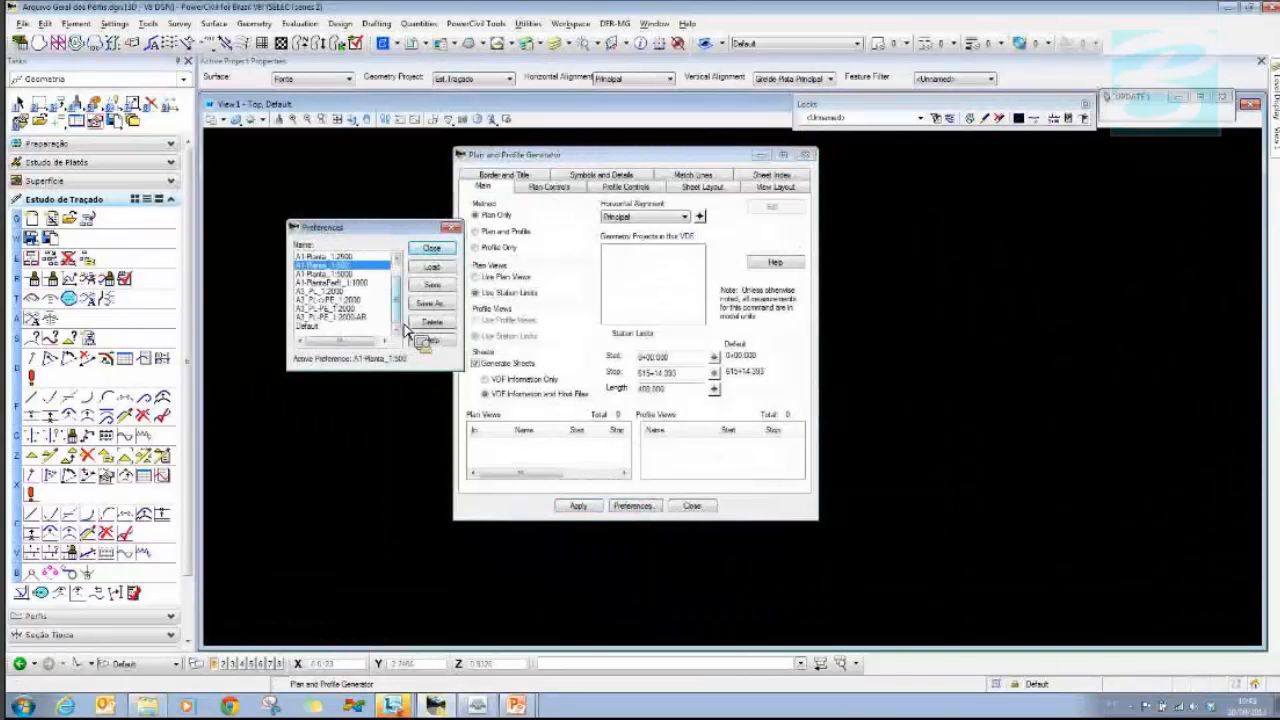
left_click(333, 301)
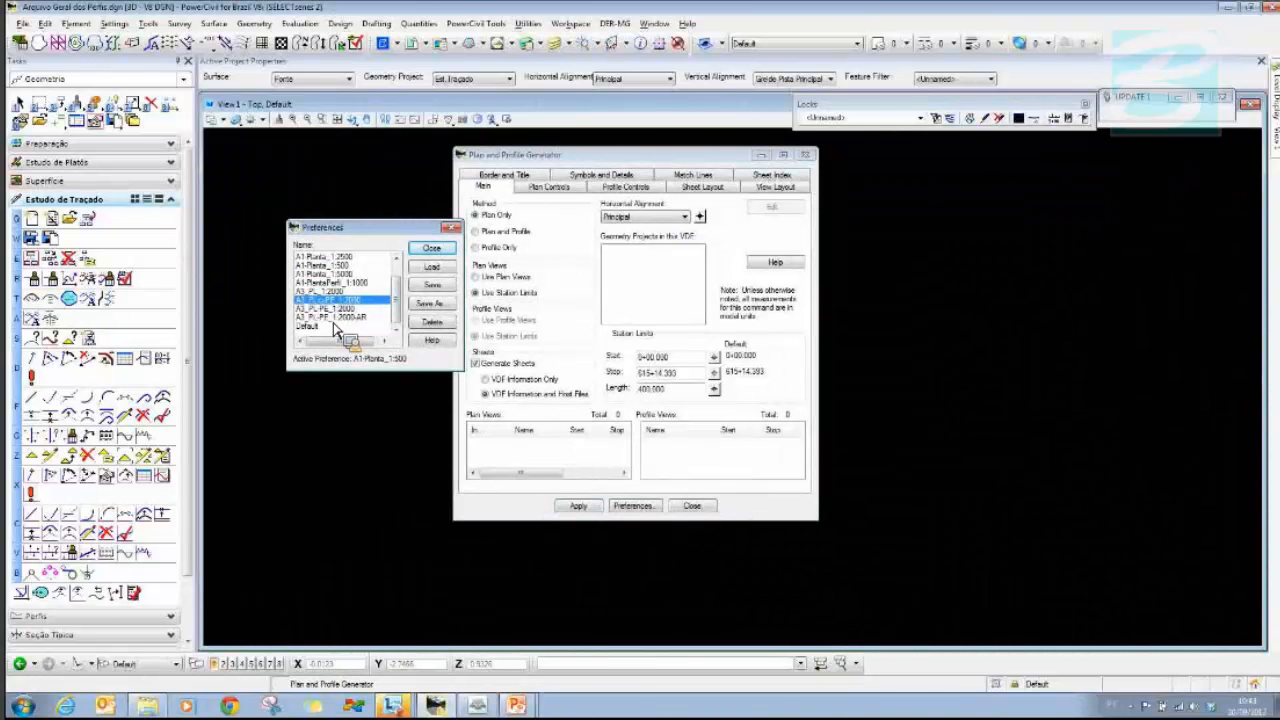
left_click(334, 319)
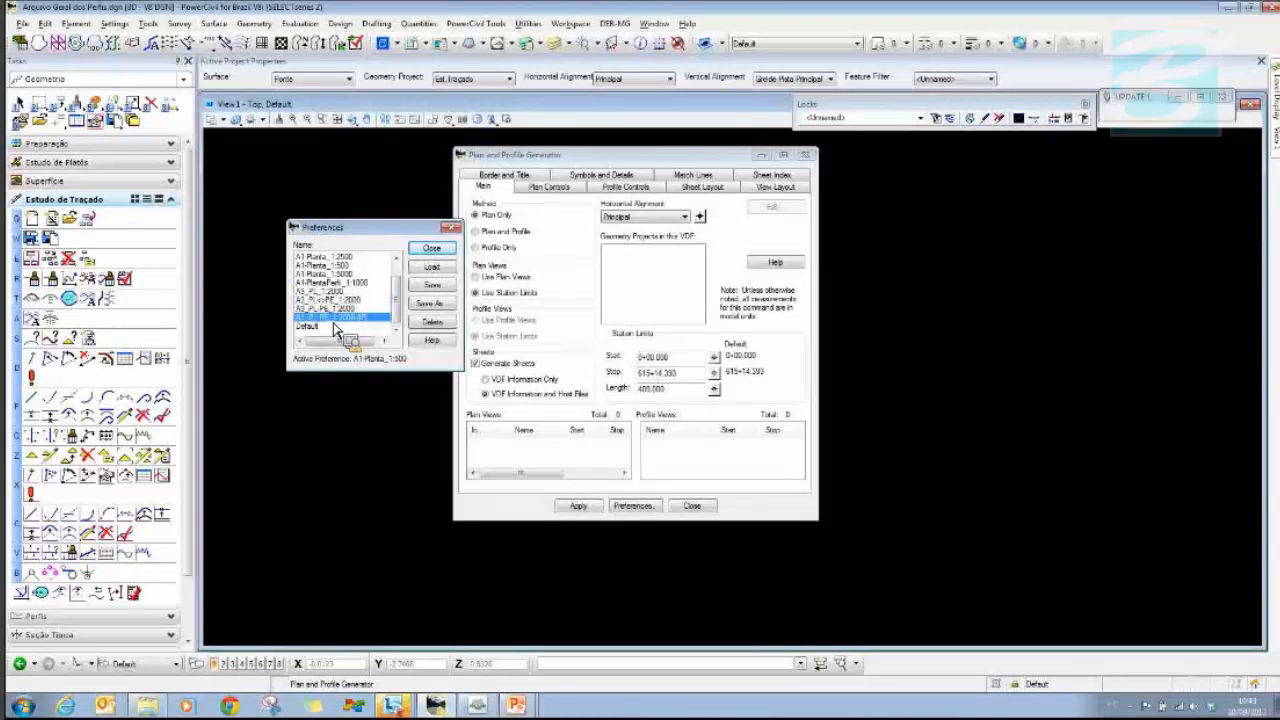
left_click(432, 267)
left_click(436, 250)
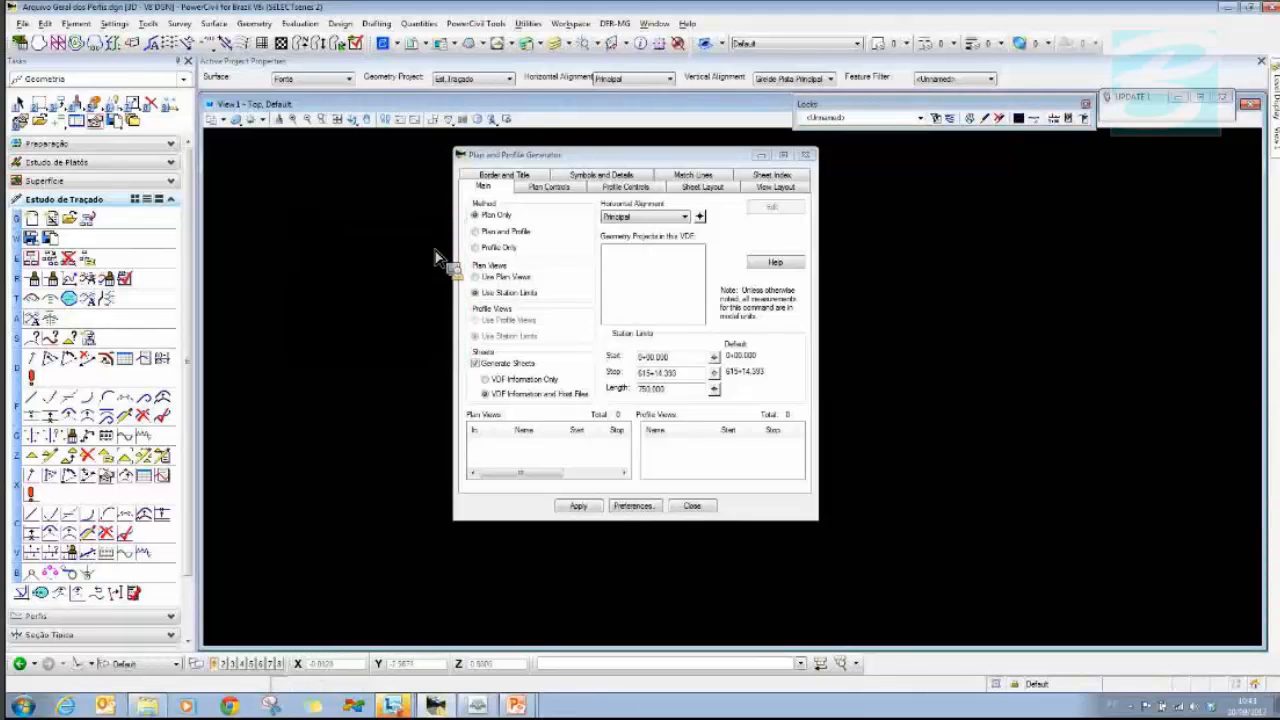
- Set Arquivo Geral da Geometria.dgn as the plan's model file and enable Force Rectangular Boundary in the plan controls
left_click(542, 189)
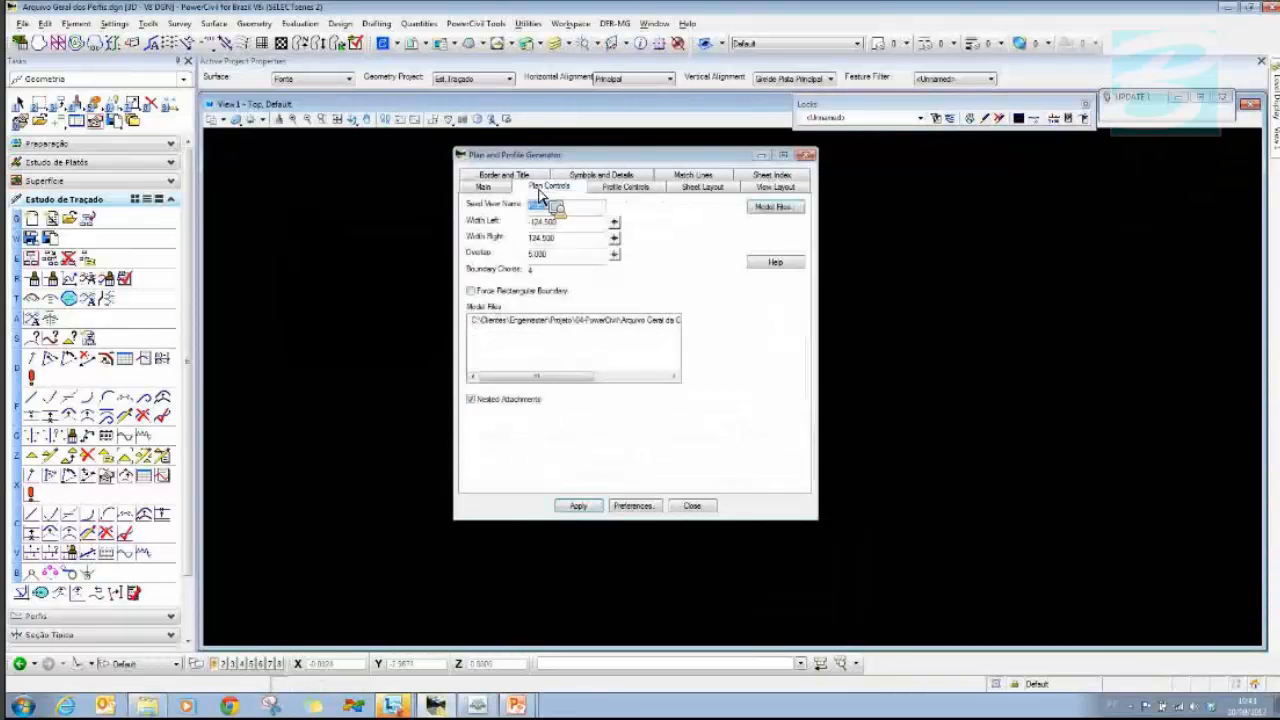
left_click_drag(540, 197, 772, 218)
left_click(772, 208)
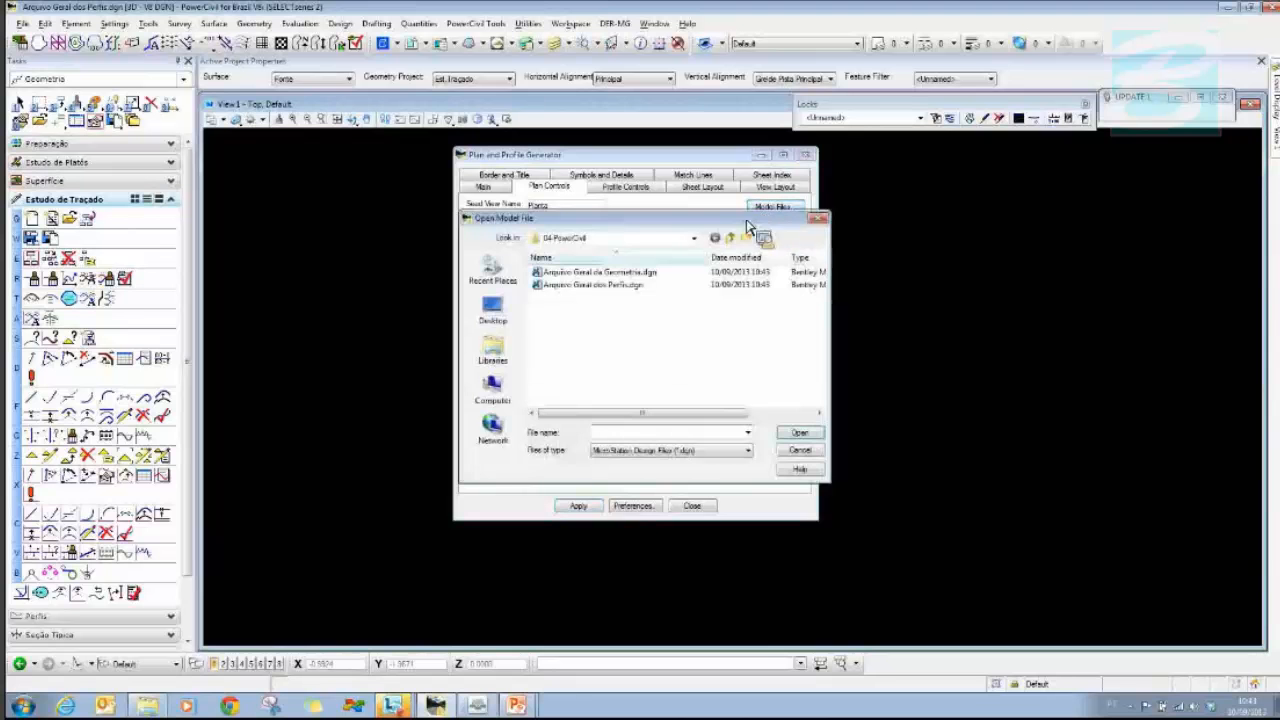
left_click(599, 273)
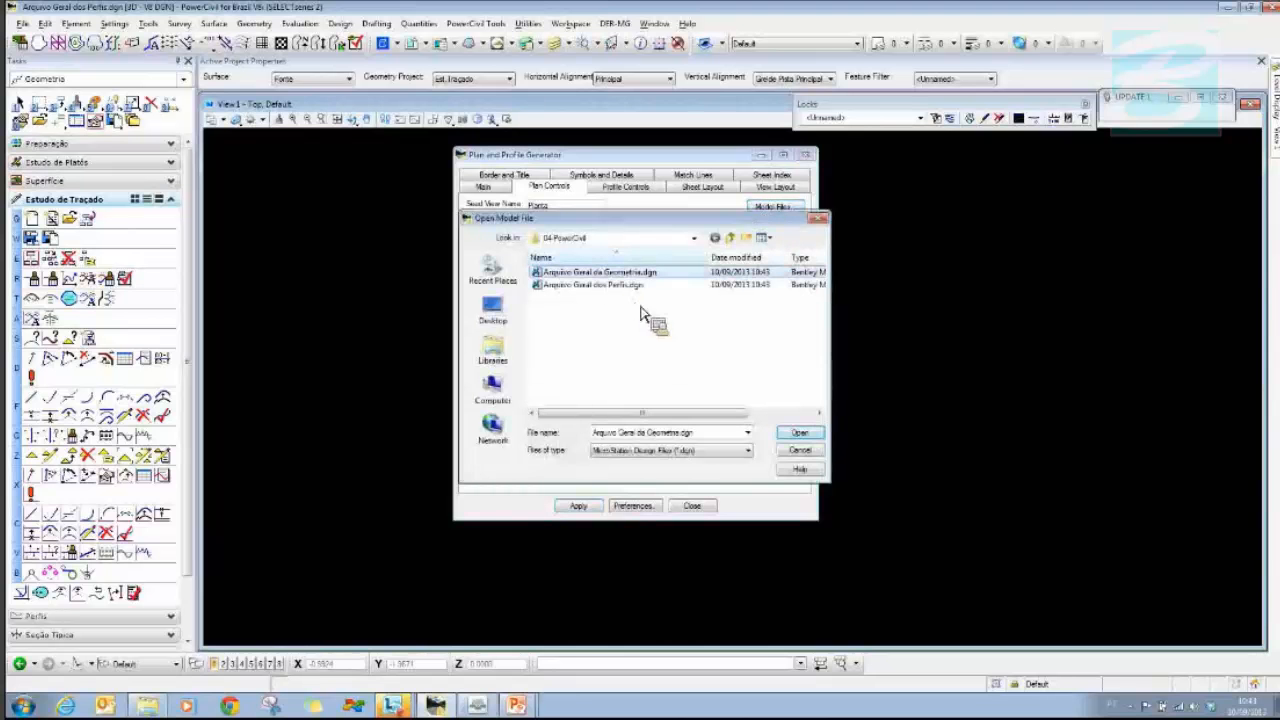
left_click(799, 434)
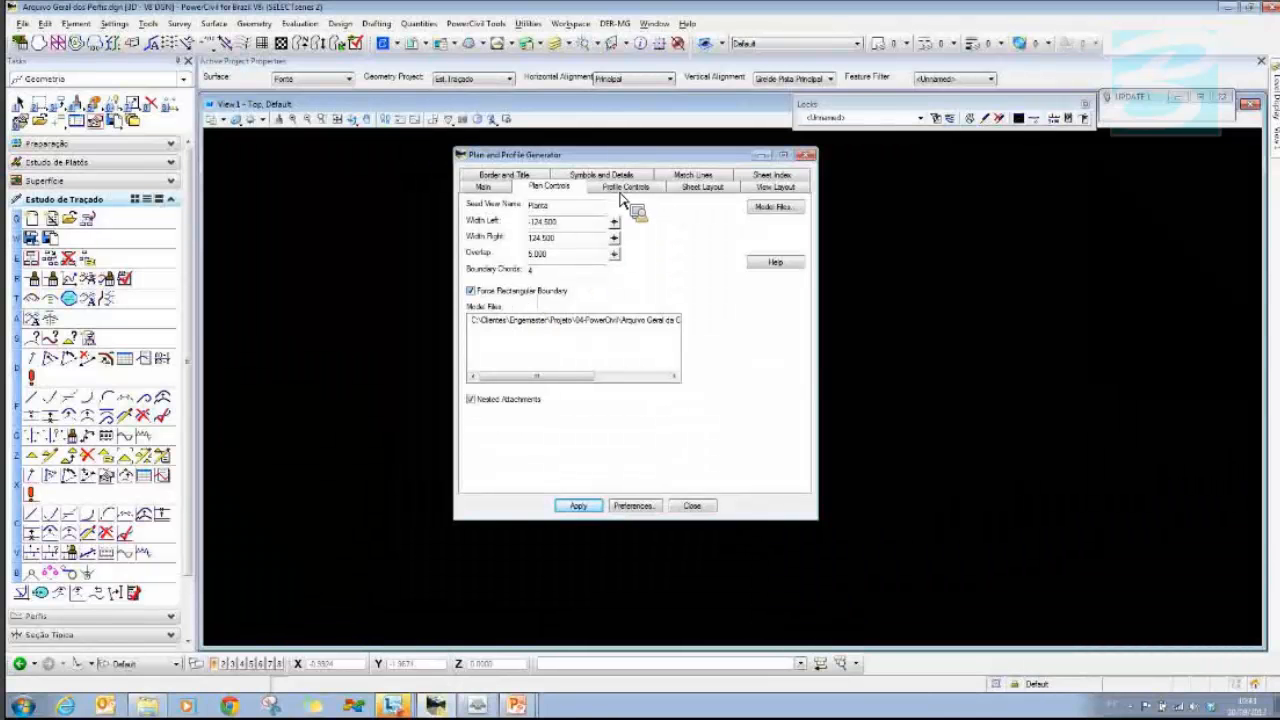
- Set the sheet layout's host file to Estudo de Articulação in a new Desenhos folder inside 04-PowerCivil
left_click(702, 188)
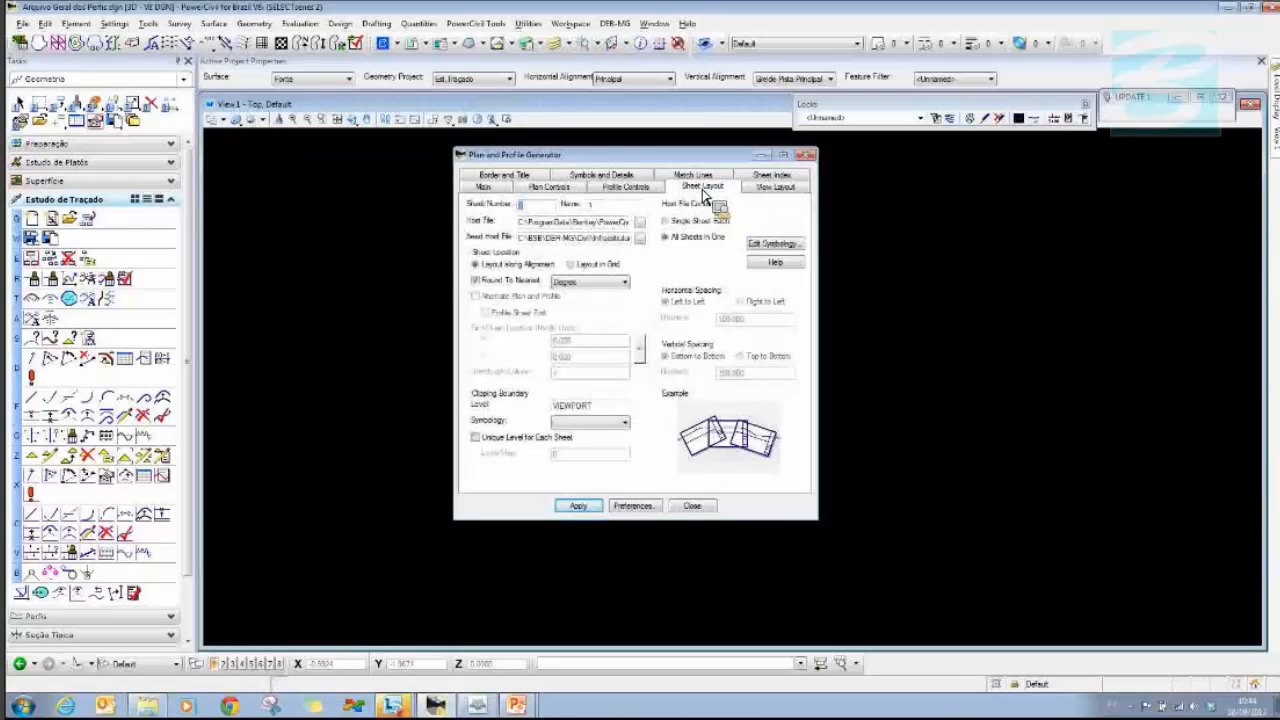
left_click(640, 222)
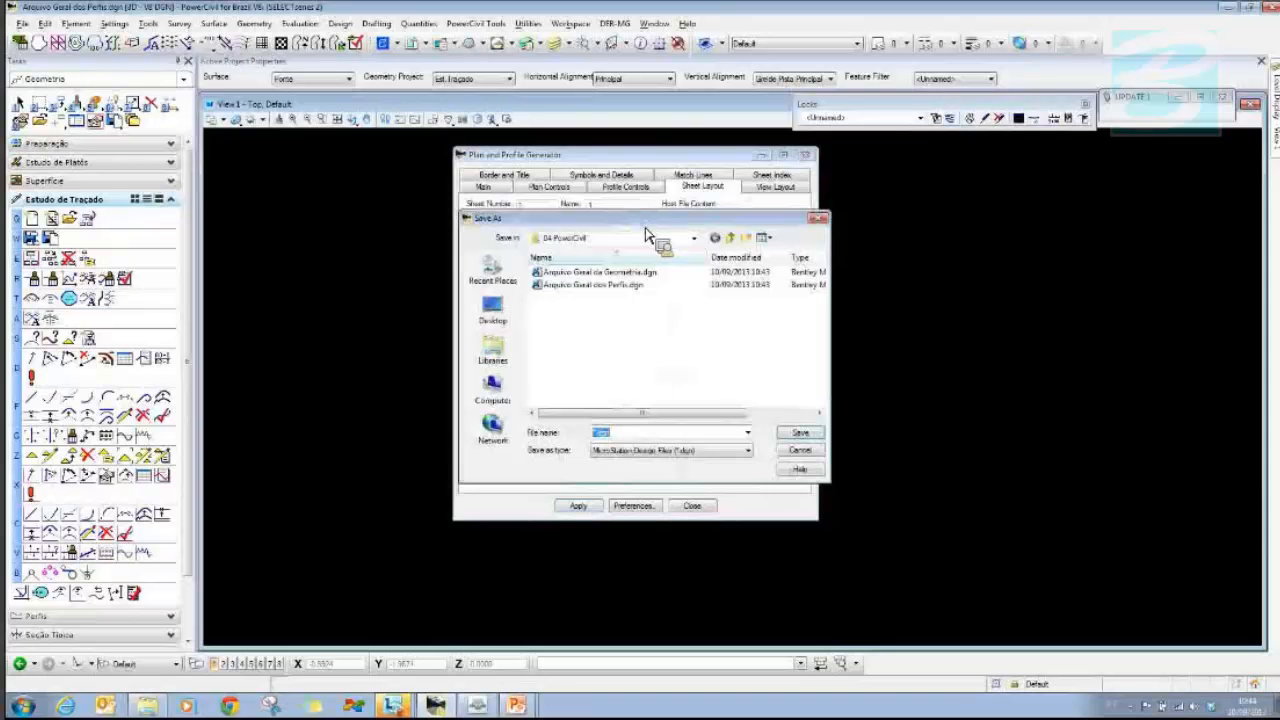
left_click(745, 238)
type("Dese")
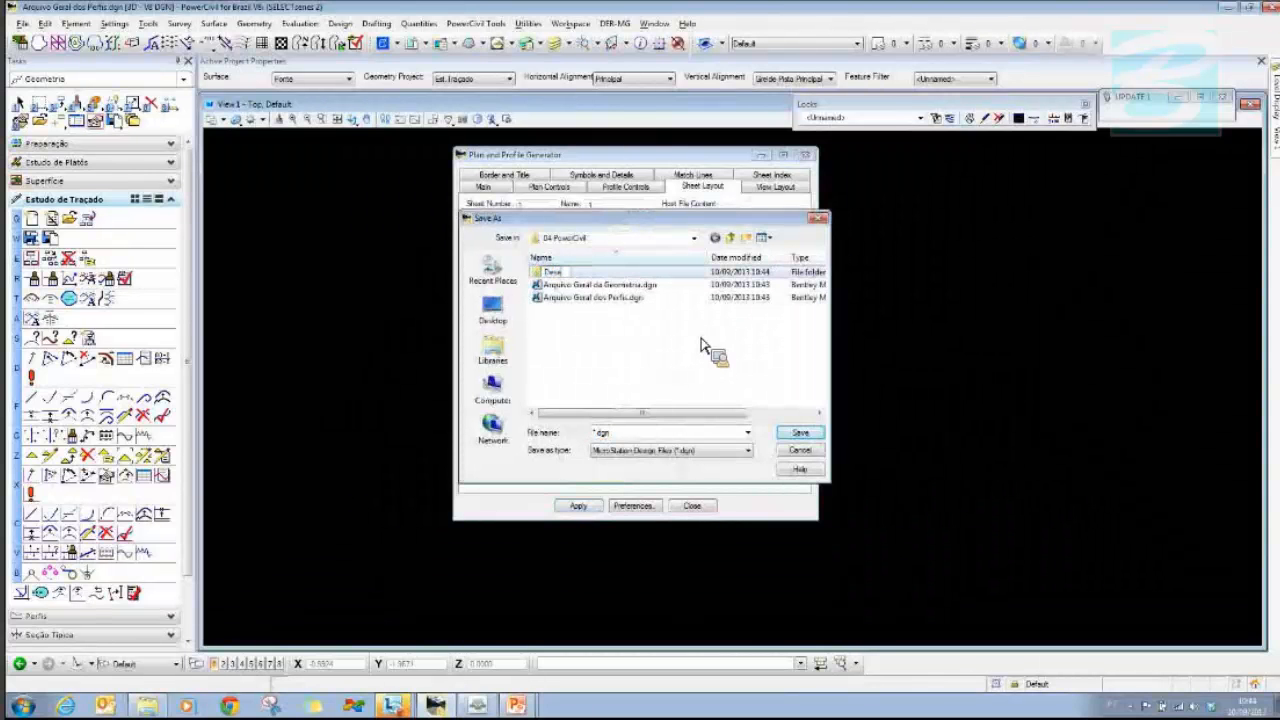
type("nhos")
key("Return")
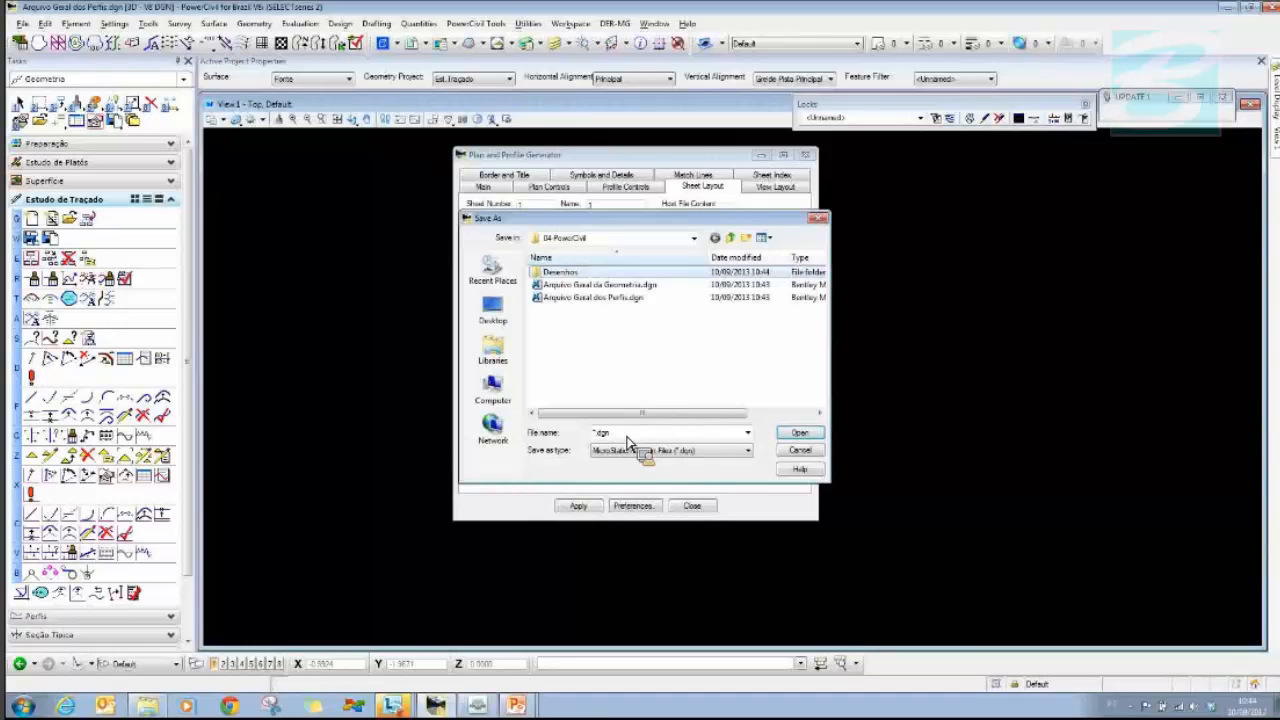
key("Return")
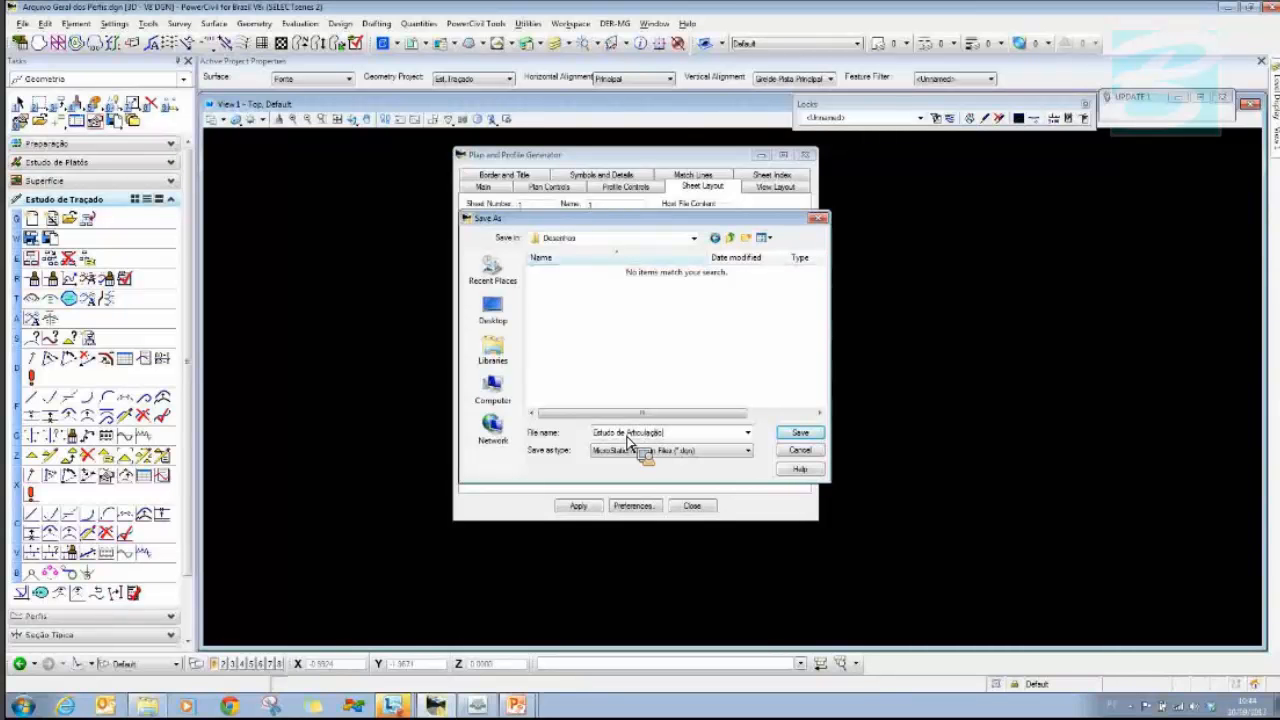
left_click(799, 433)
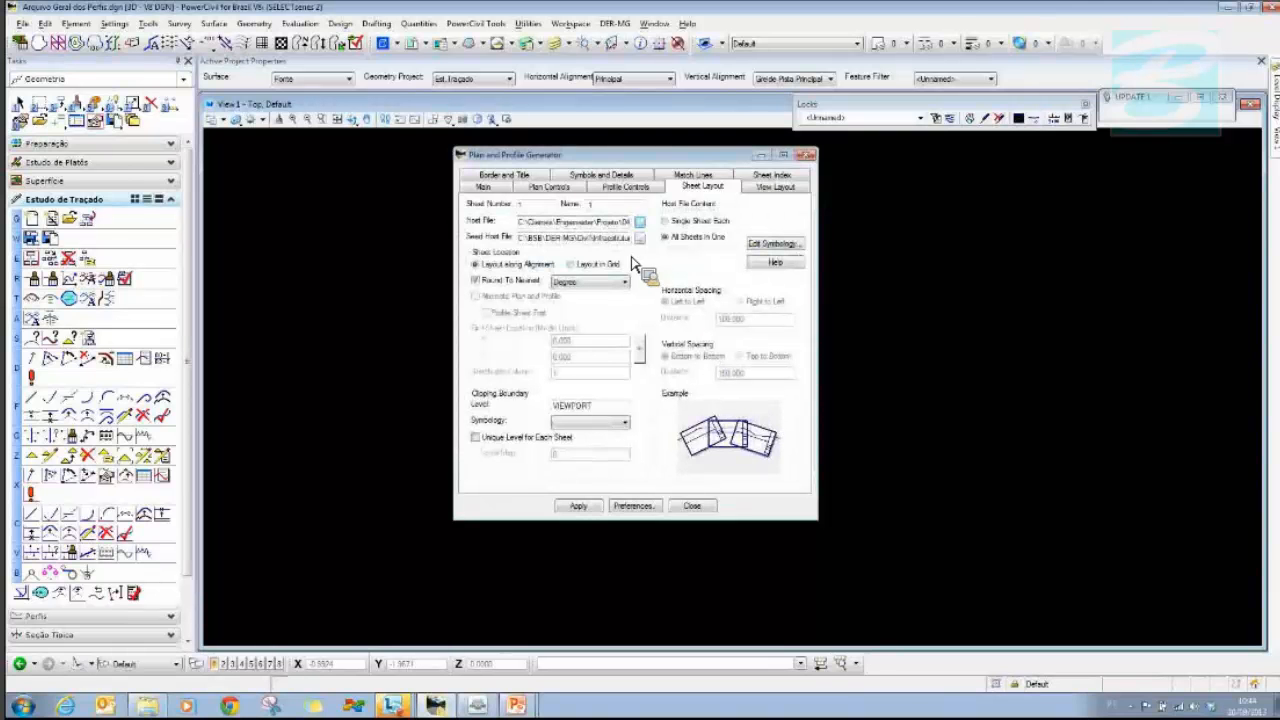
- Review the border and title settings and examine how the plan sheet boundaries follow the road alignment
left_click(498, 180)
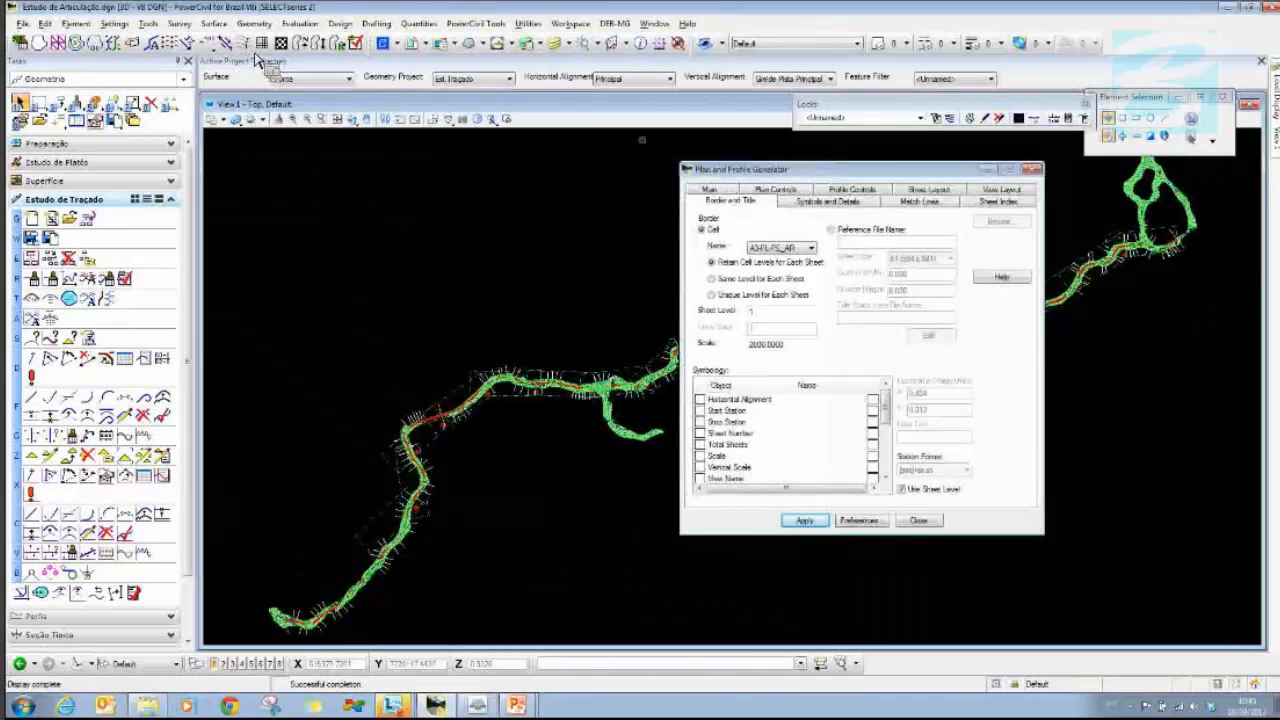
left_click_drag(726, 168, 907, 191)
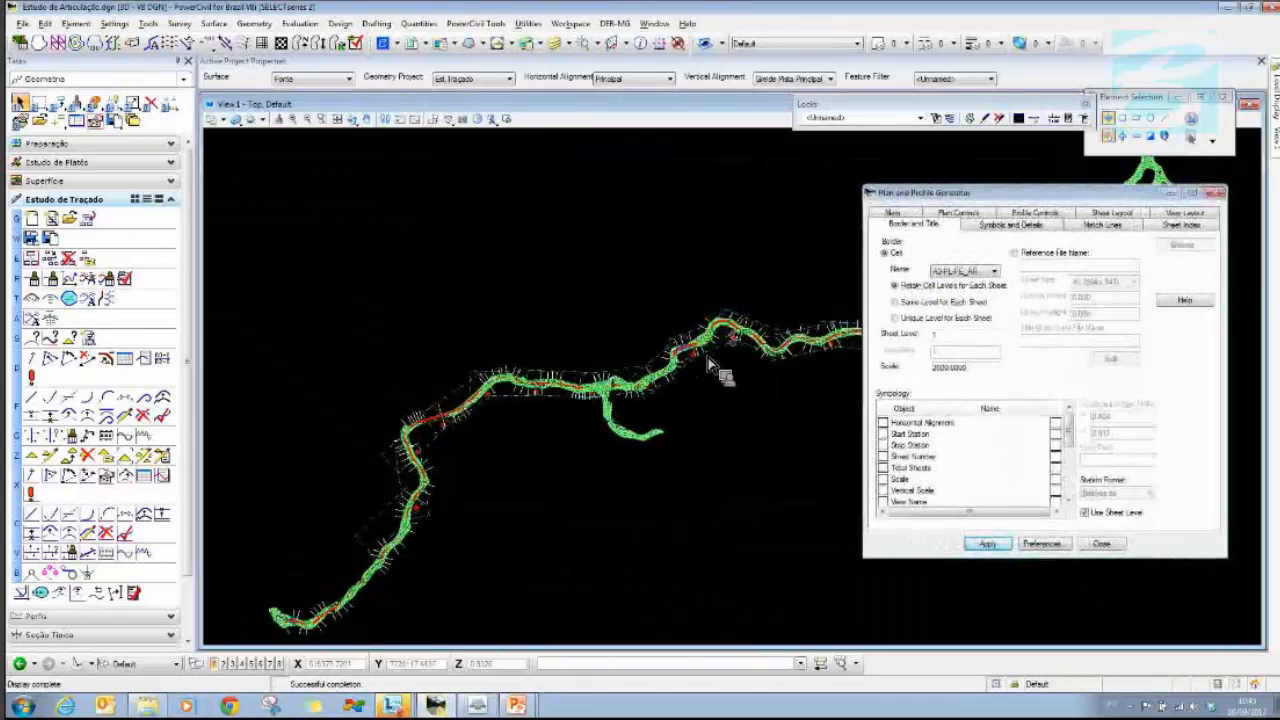
scroll(741, 394, "up", 4)
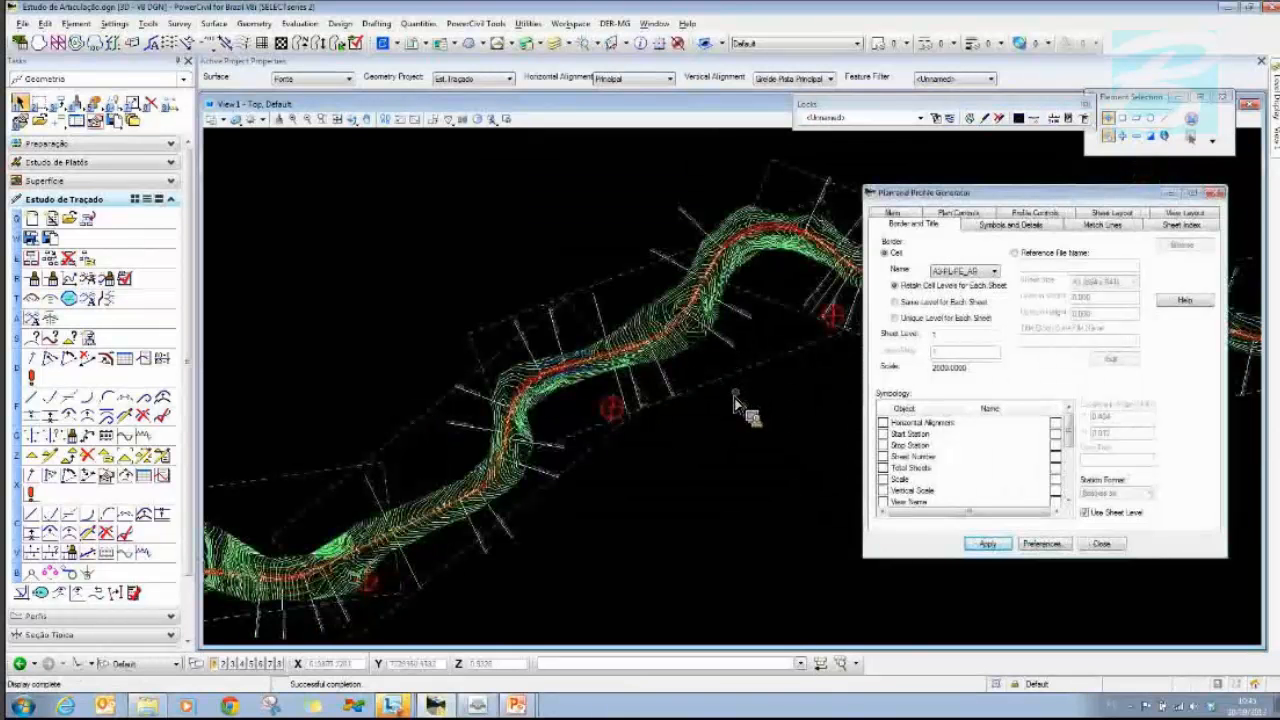
middle_click_drag(713, 418, 527, 460)
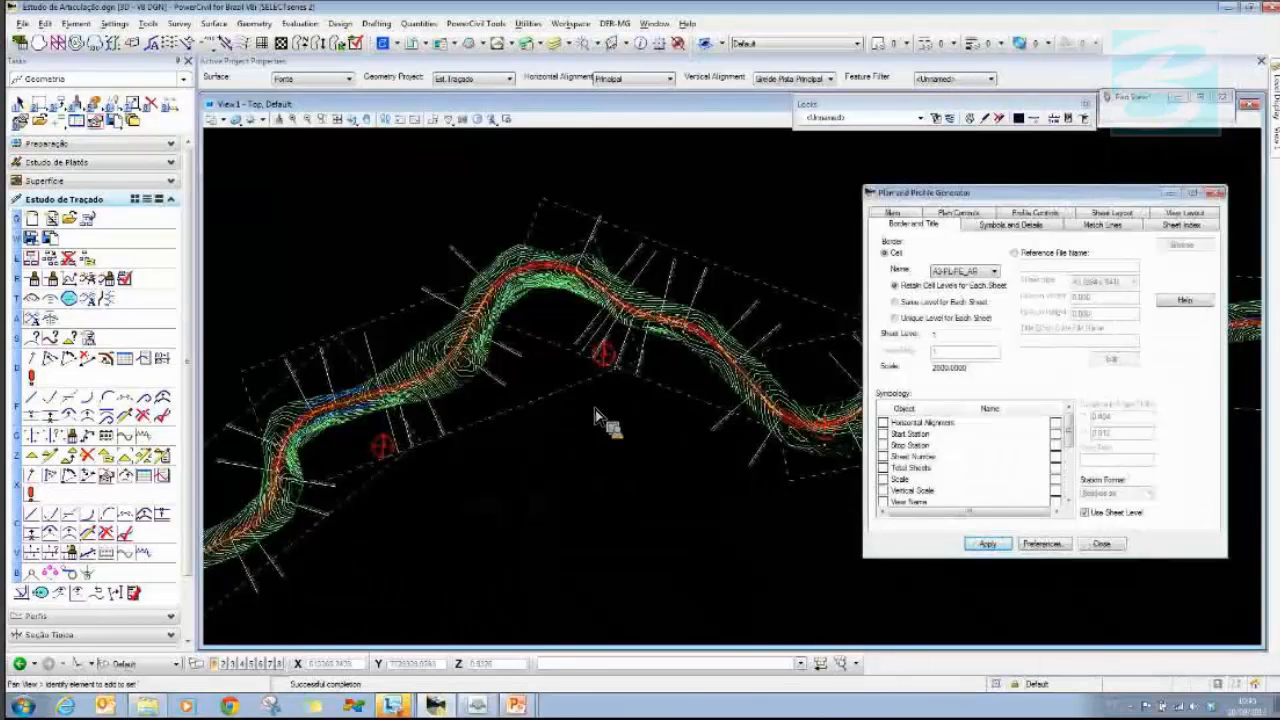
middle_click_drag(716, 412, 532, 401)
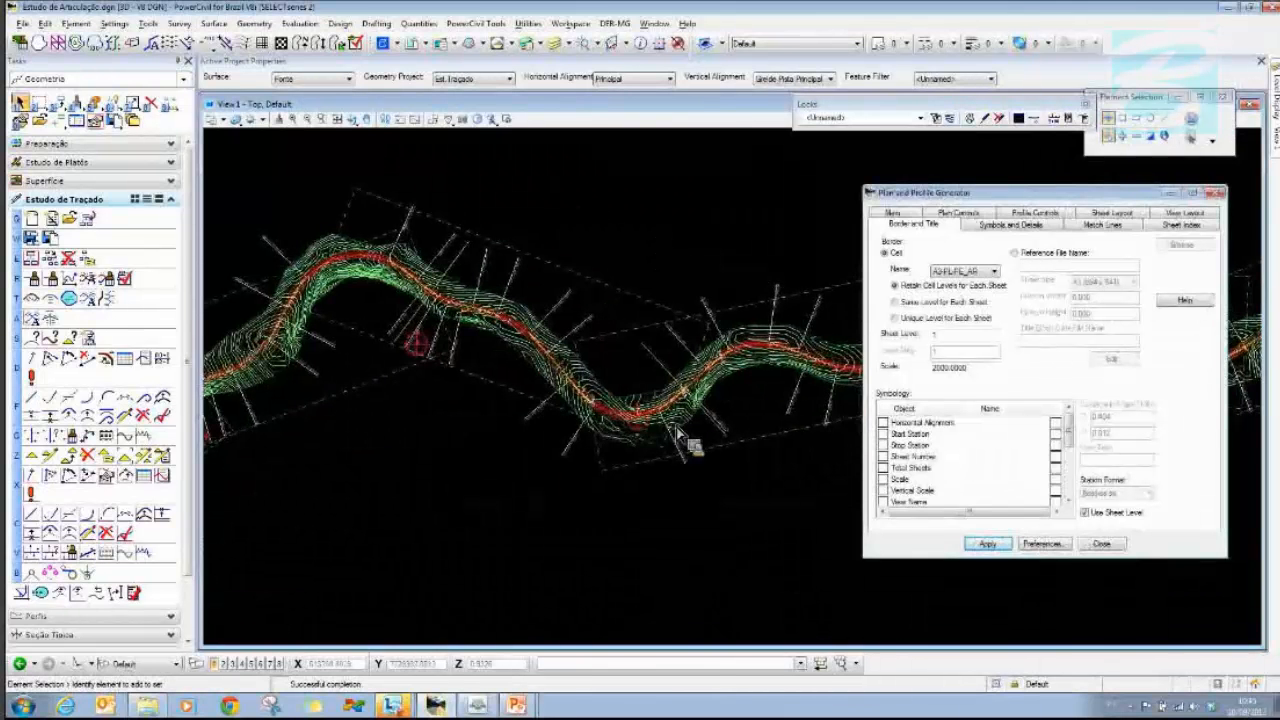
scroll(672, 446, "up", 2)
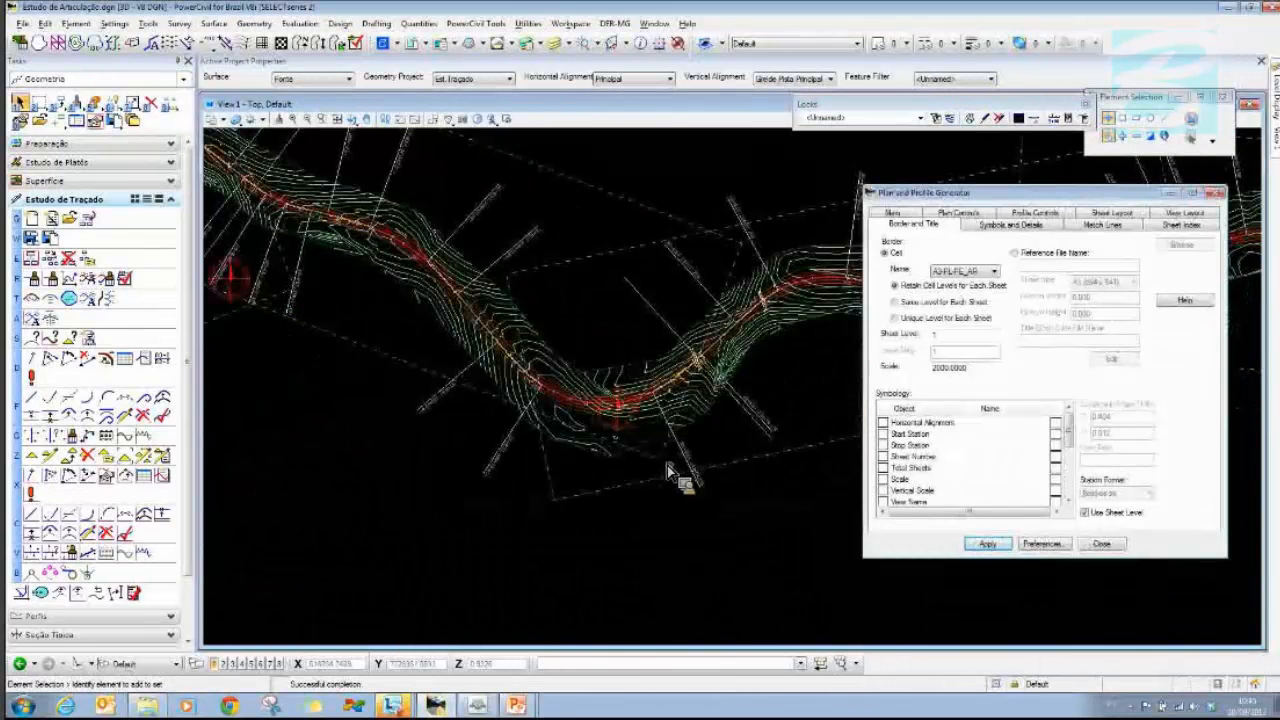
scroll(658, 468, "down", 2)
scroll(726, 470, "up", 2)
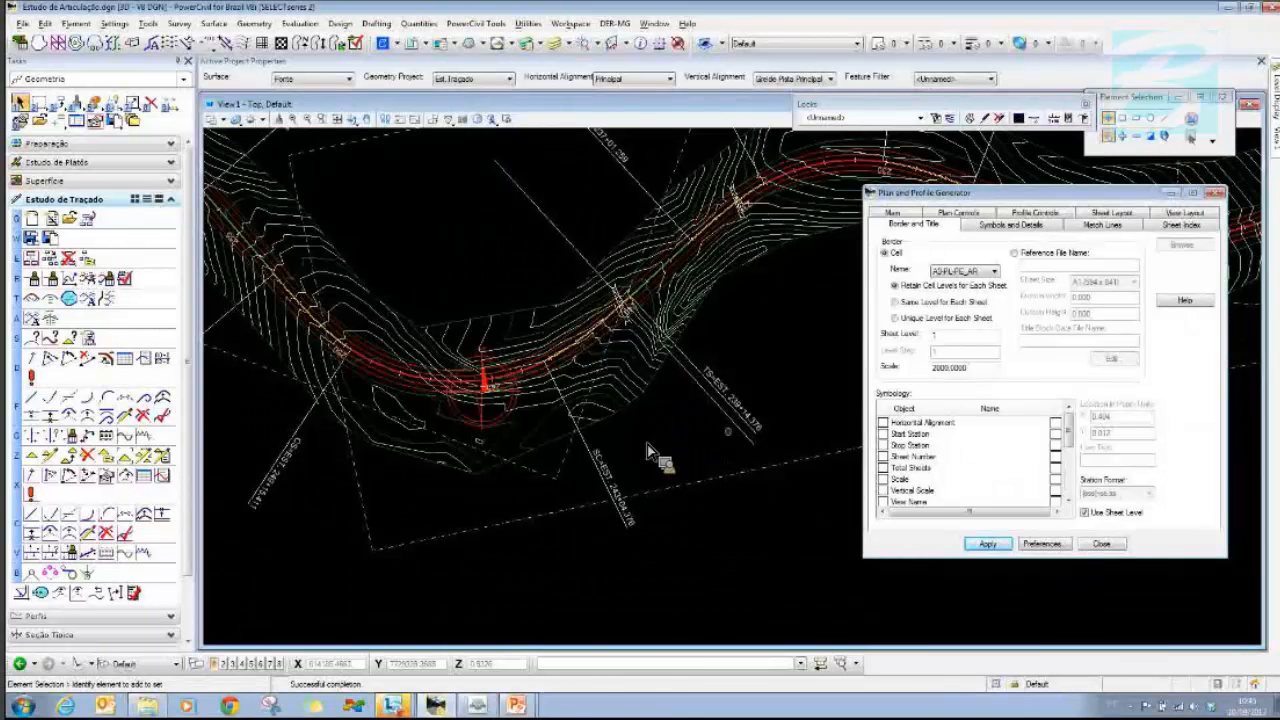
scroll(624, 427, "down", 2)
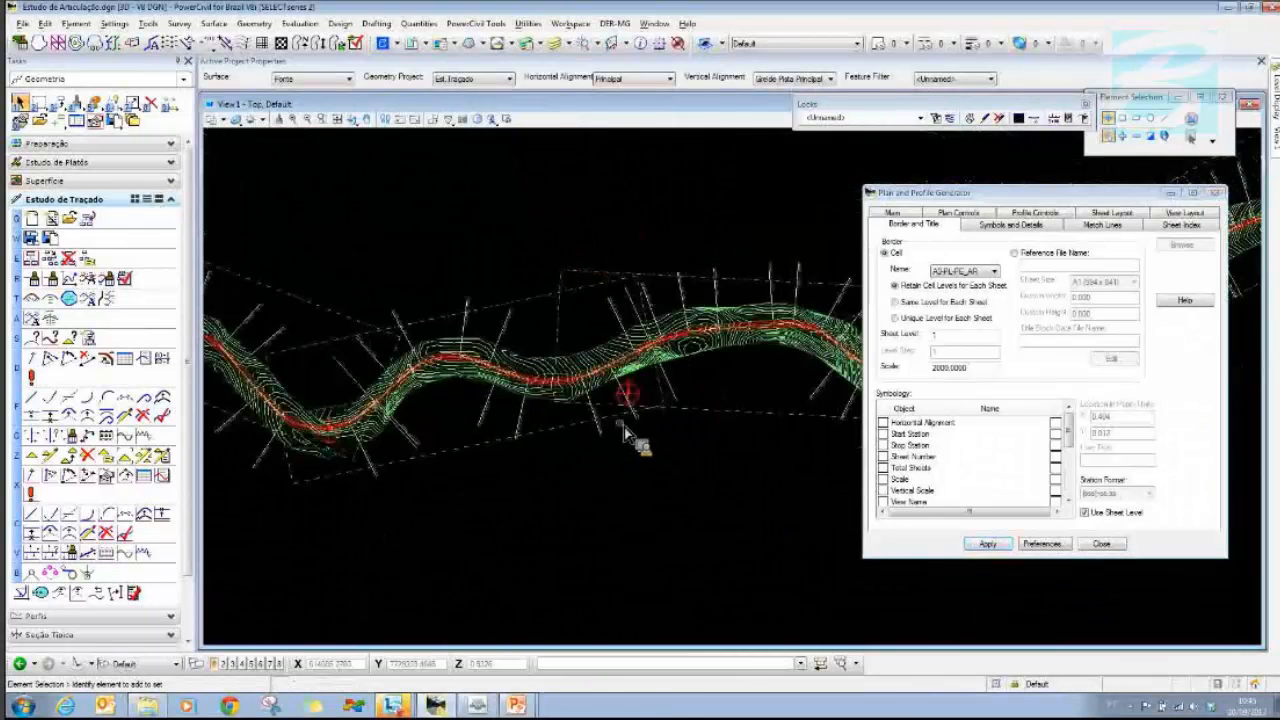
mouse_move(695, 427)
middle_mouse_down()
mouse_move(784, 438)
mouse_move(277, 475)
middle_mouse_up()
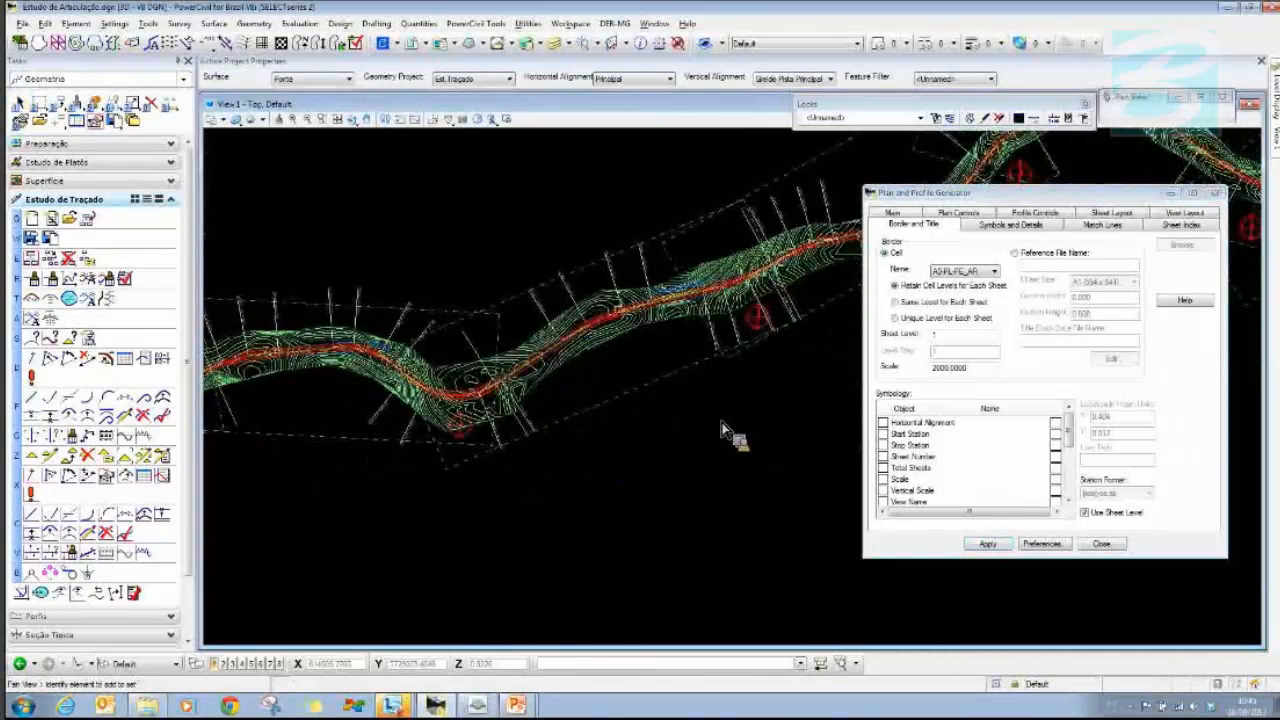
mouse_move(666, 434)
middle_mouse_down()
mouse_move(469, 491)
mouse_move(390, 497)
middle_mouse_up()
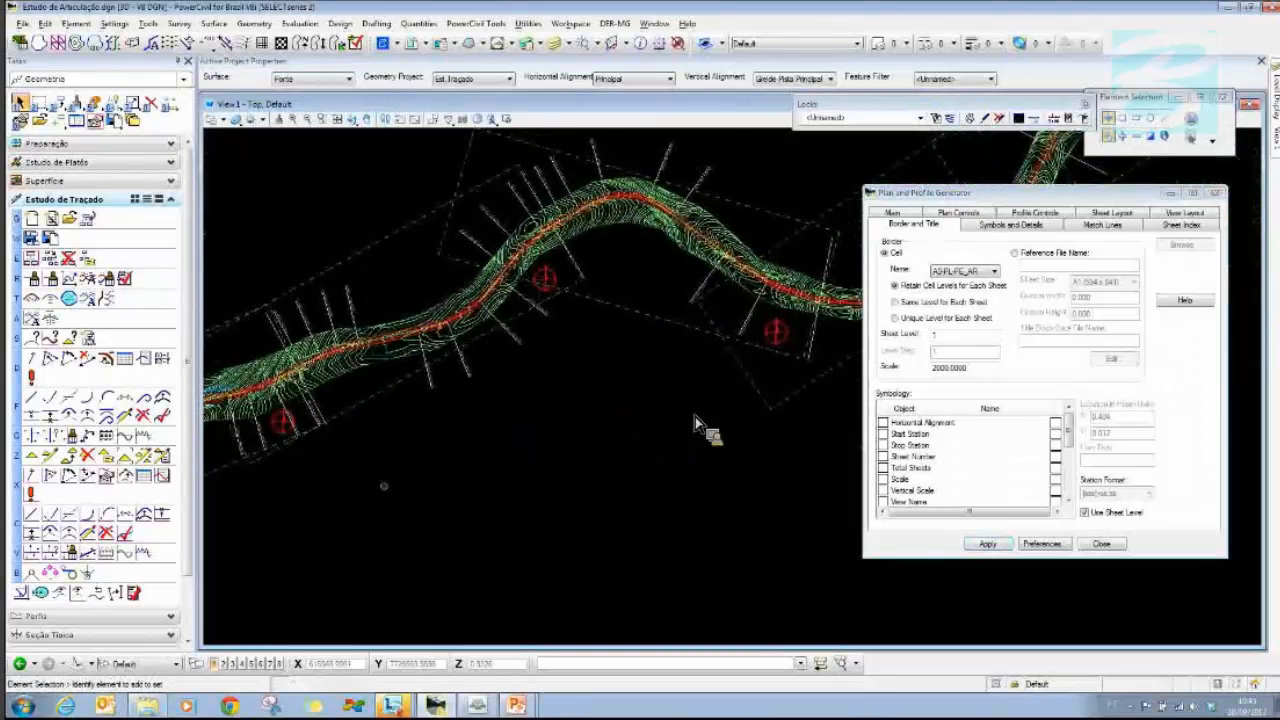
middle_click_drag(618, 432, 479, 479)
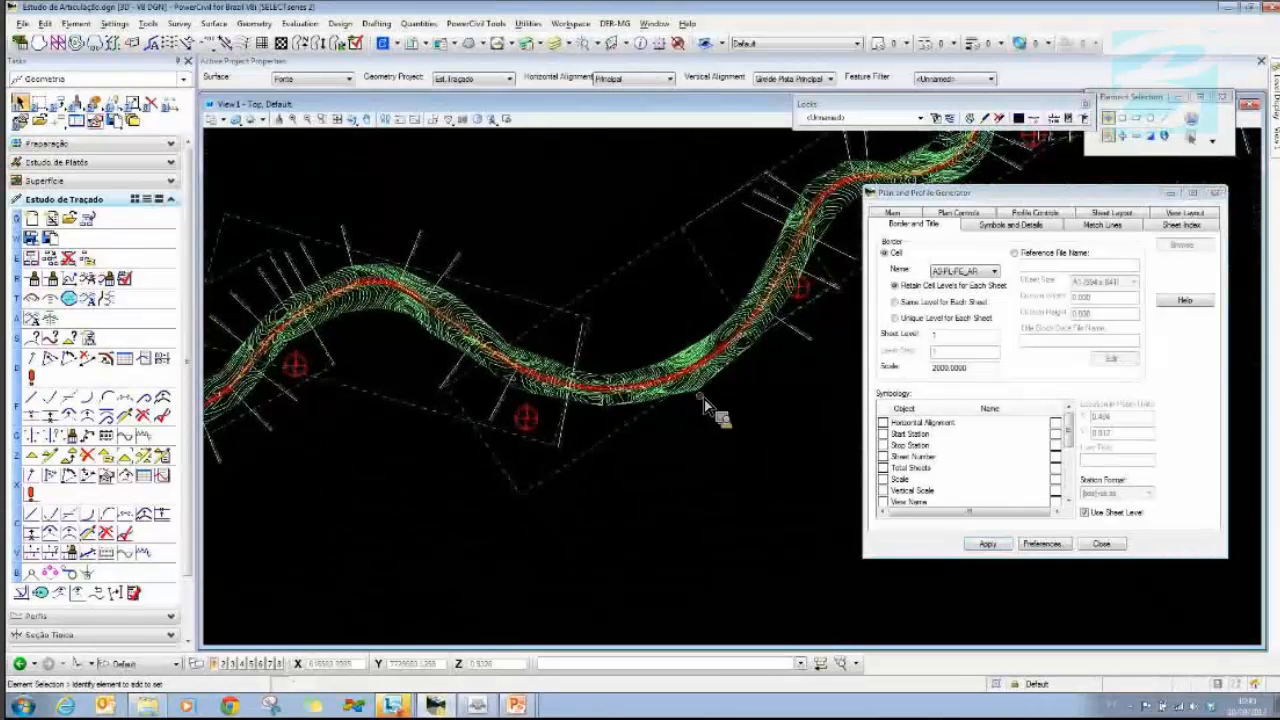
- Set the stop station of plan view Planta 120+00.000 to 180+00.000, adjusting all views to maintain view lengths
left_click(893, 212)
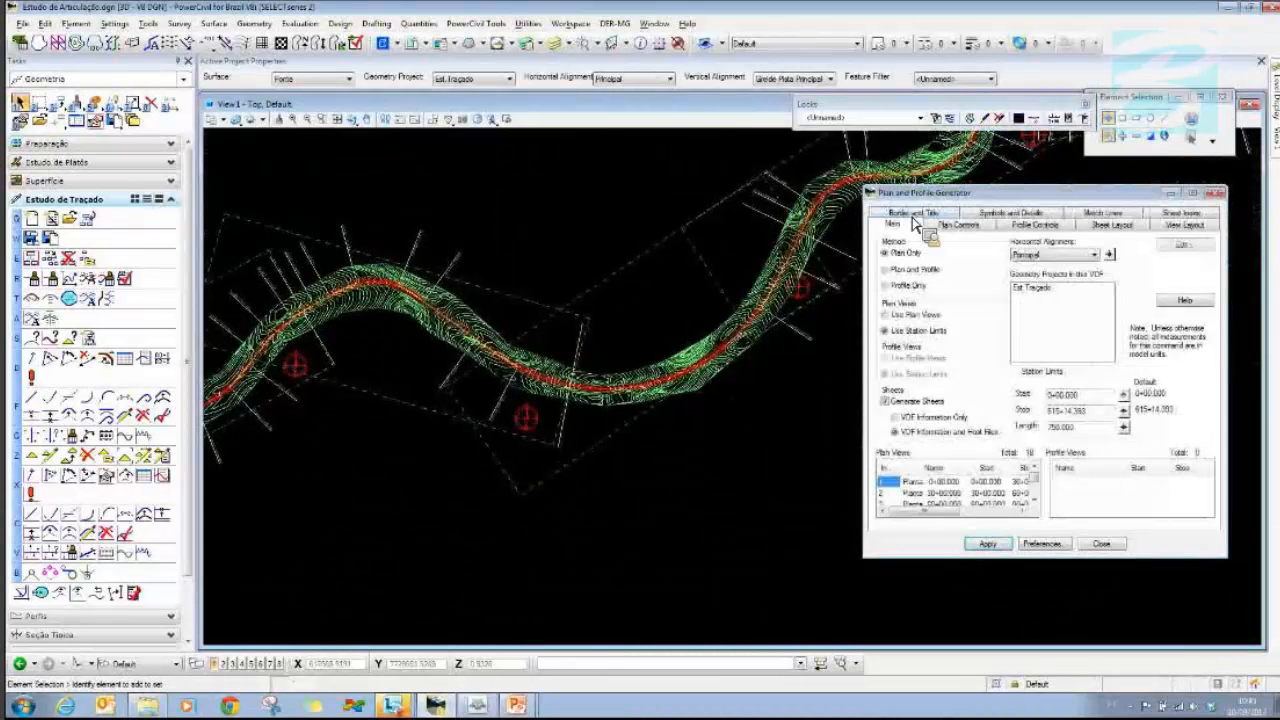
left_click_drag(926, 484, 889, 502)
double_click(889, 502)
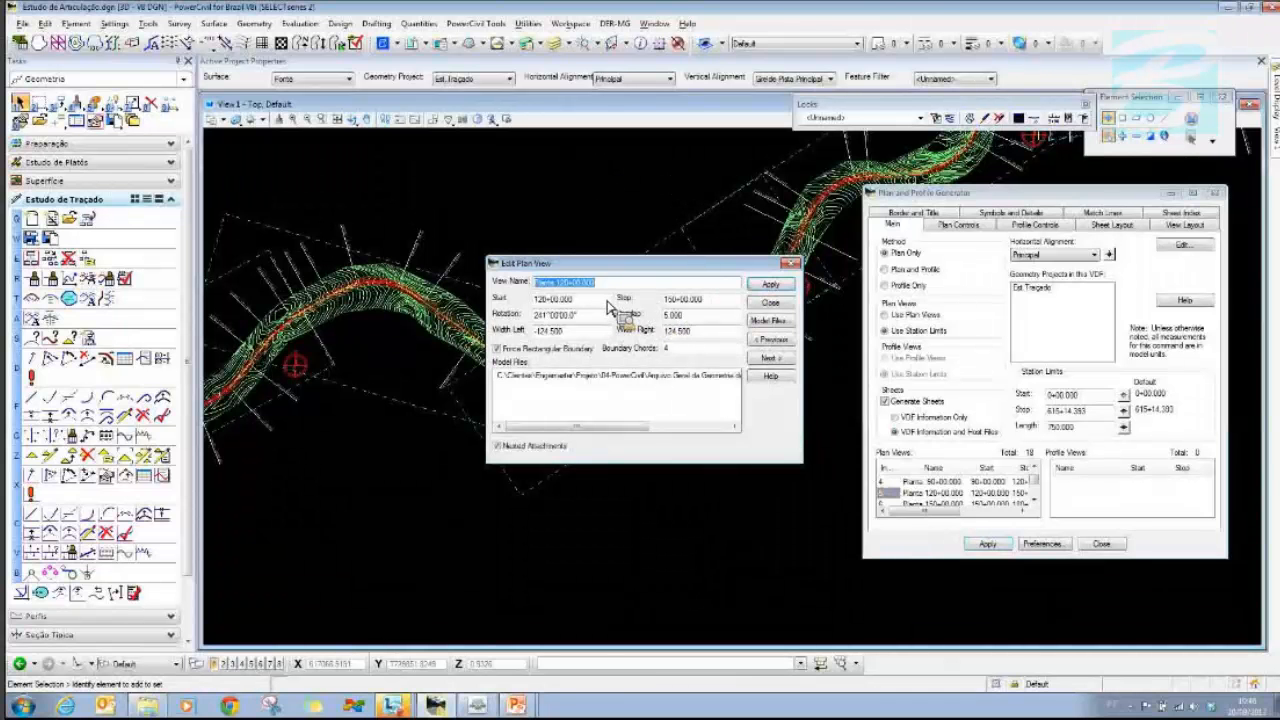
key("Tab")
key("Tab")
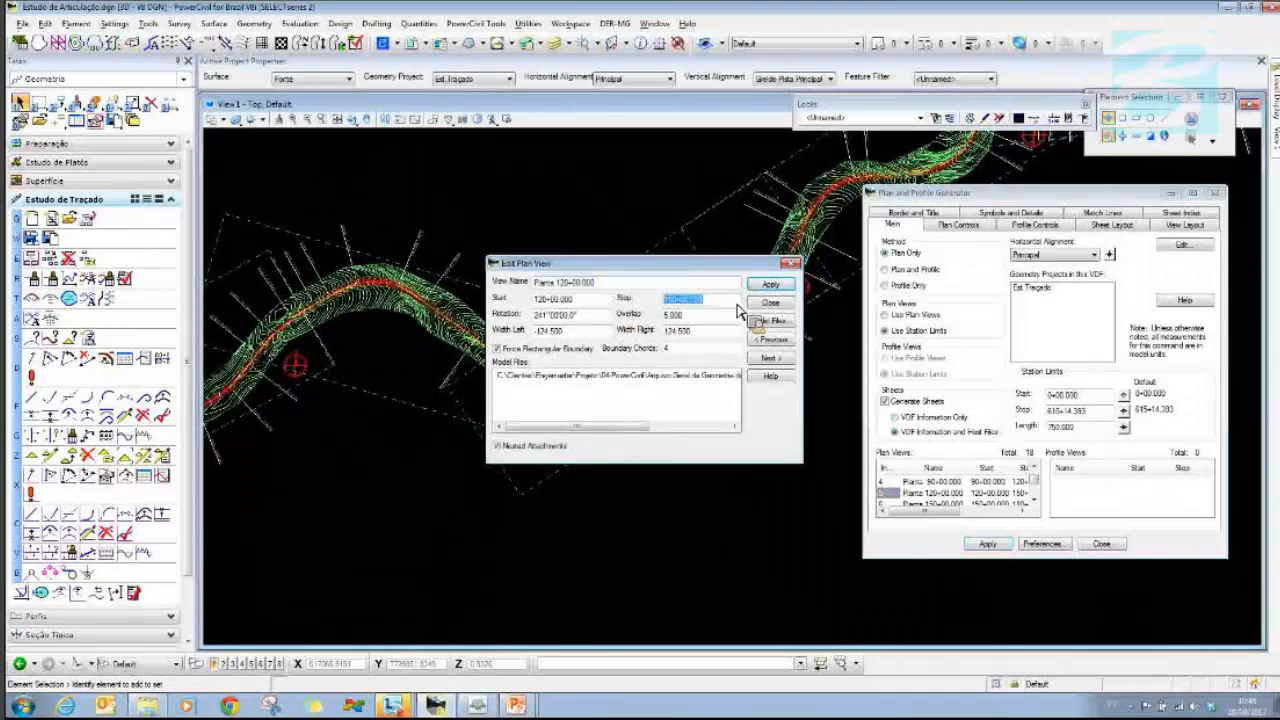
type("180+00.000")
left_click(722, 320)
left_click(771, 285)
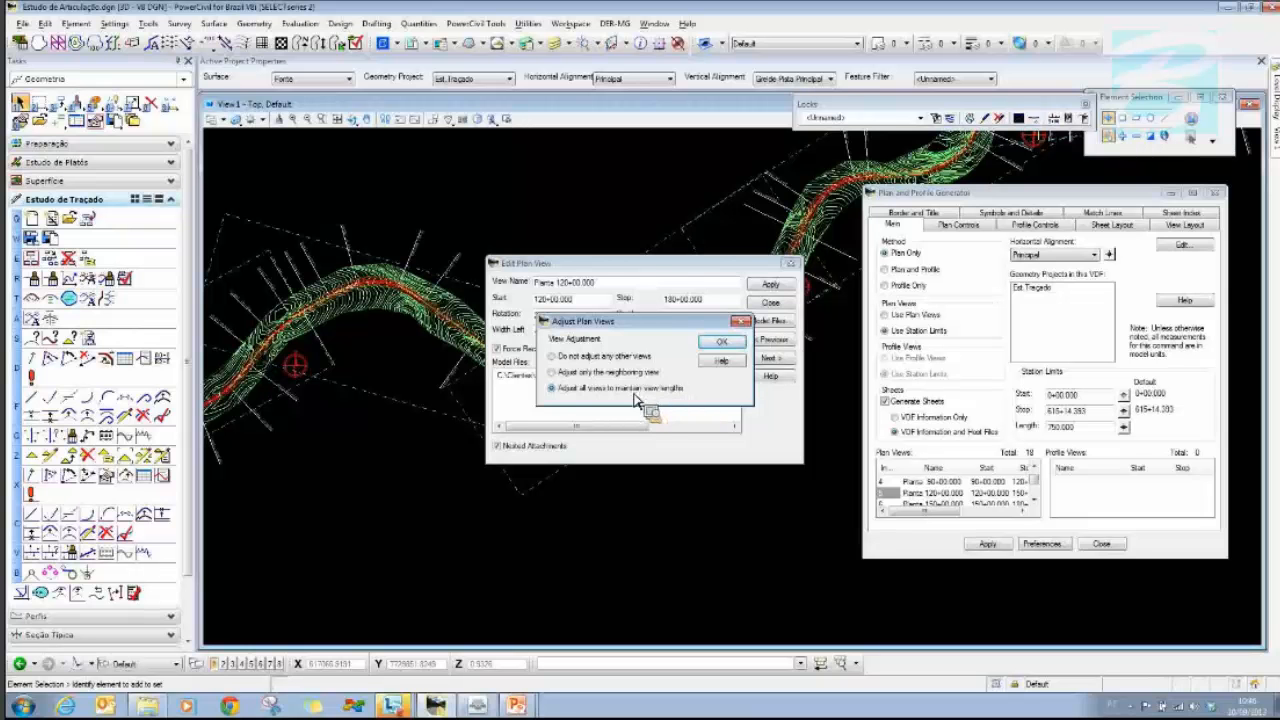
left_click(721, 341)
left_click(662, 393)
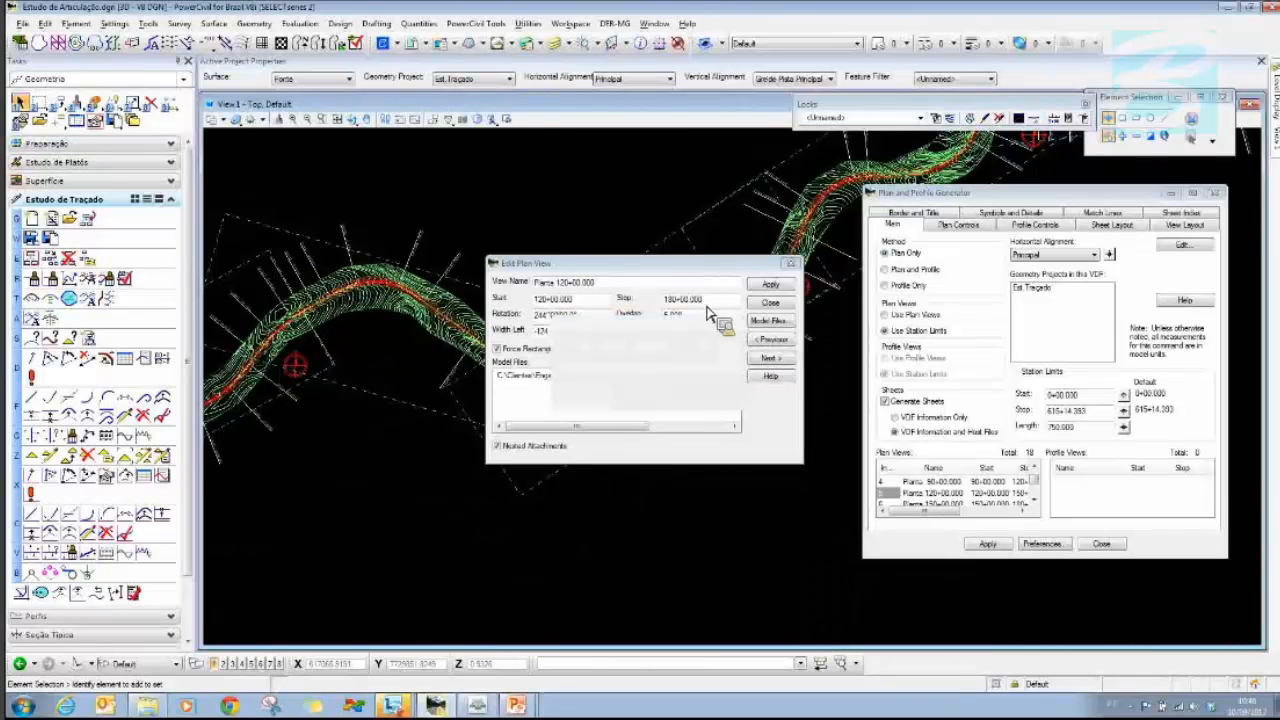
left_click(768, 359)
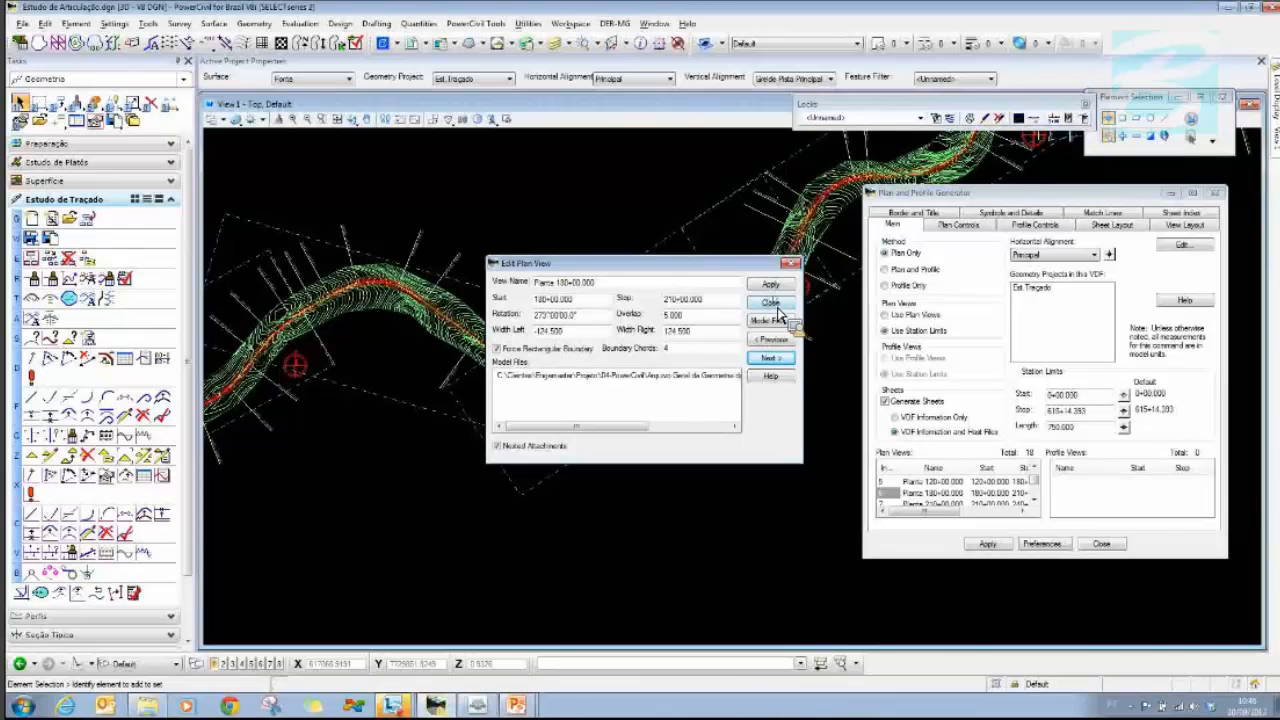
- Regenerate sheet 5 from the sheet index and display it with a calculated clipping boundary
left_click(1183, 213)
left_click(893, 366)
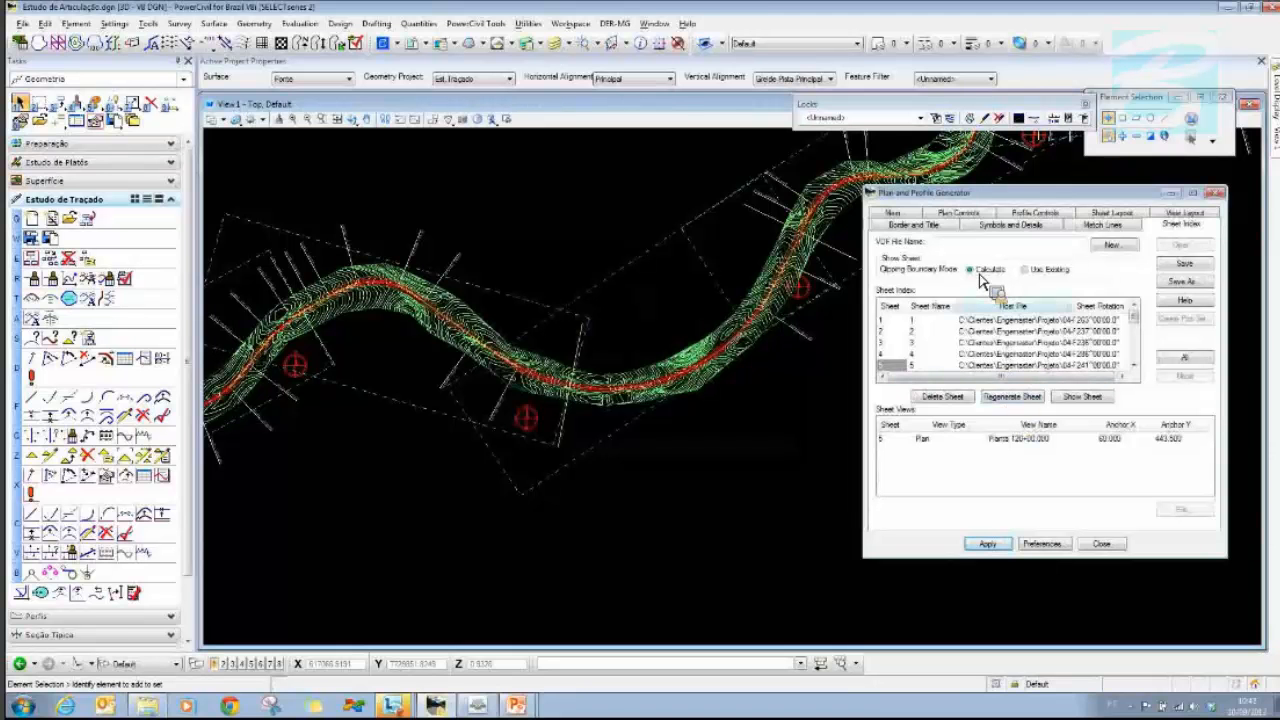
left_click(1010, 398)
left_click(729, 400)
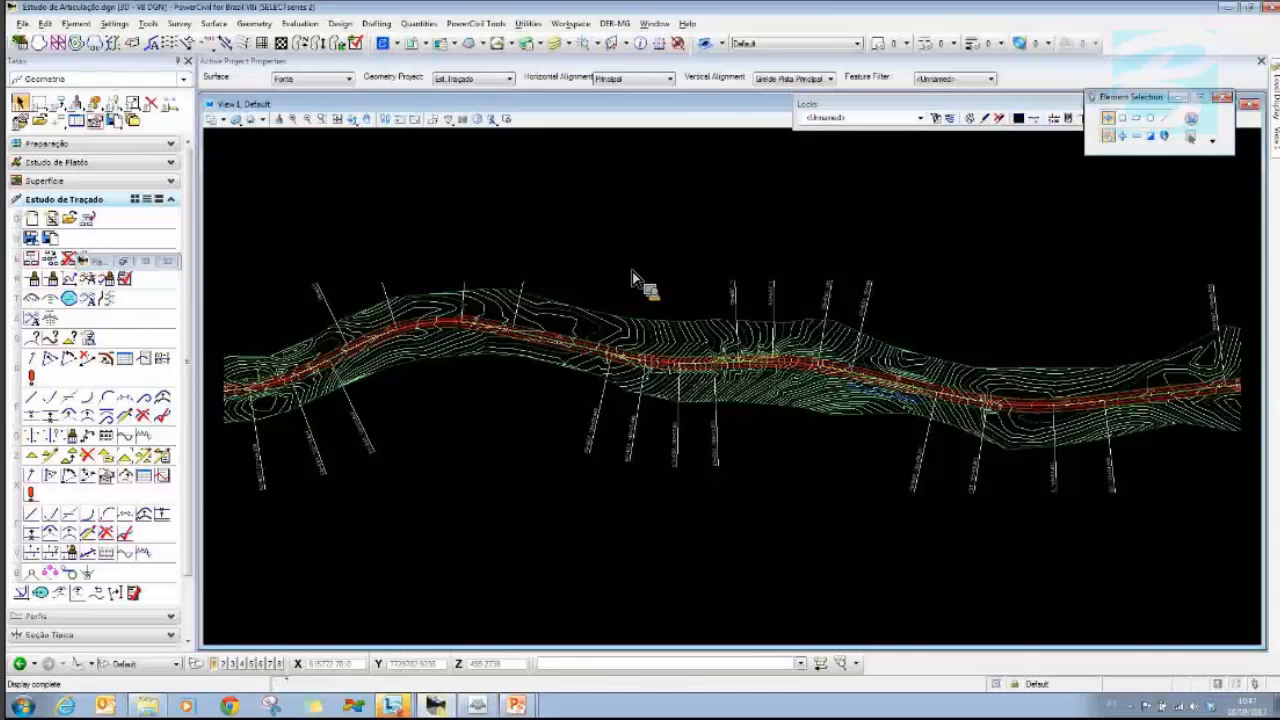
- Turn on the FORMATO, LINHA DIVISÓRIA, NORTE, VIEWPORT and Default levels and the remaining hidden level in the view
scroll(632, 271, "down", 3)
mouse_move(1274, 100)
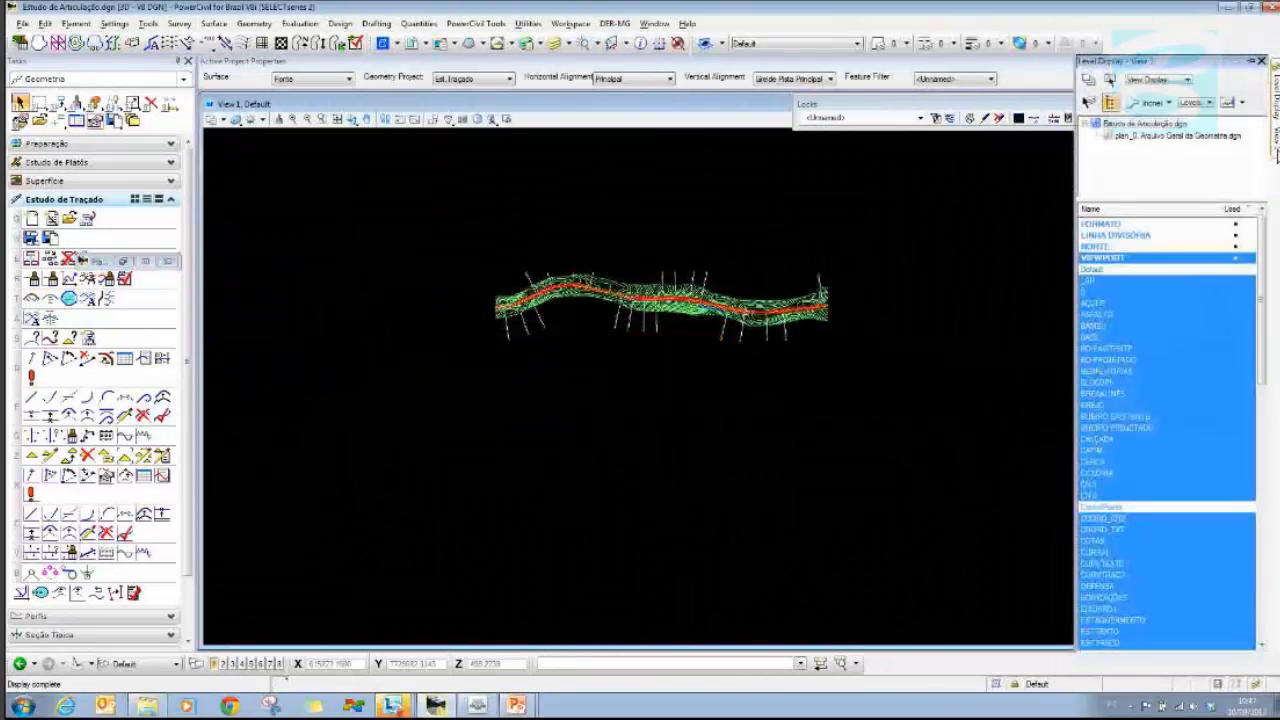
left_click_drag(1132, 225, 1131, 269)
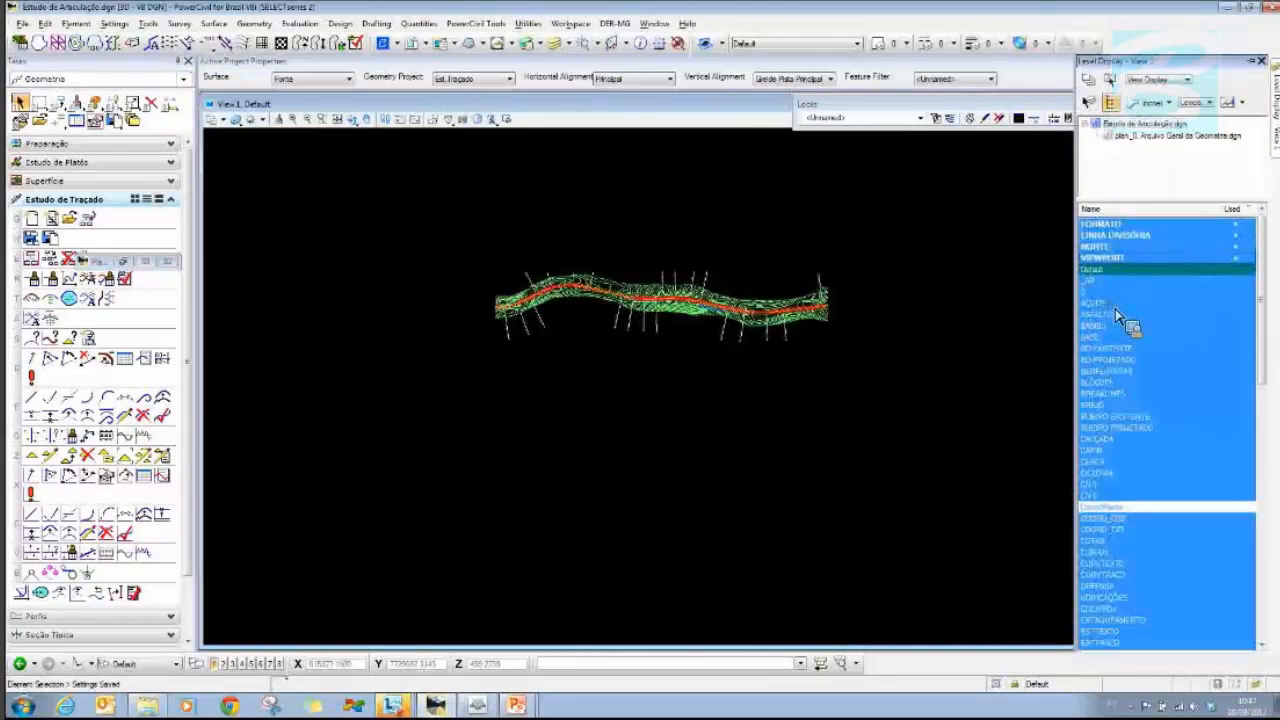
left_click(1104, 508)
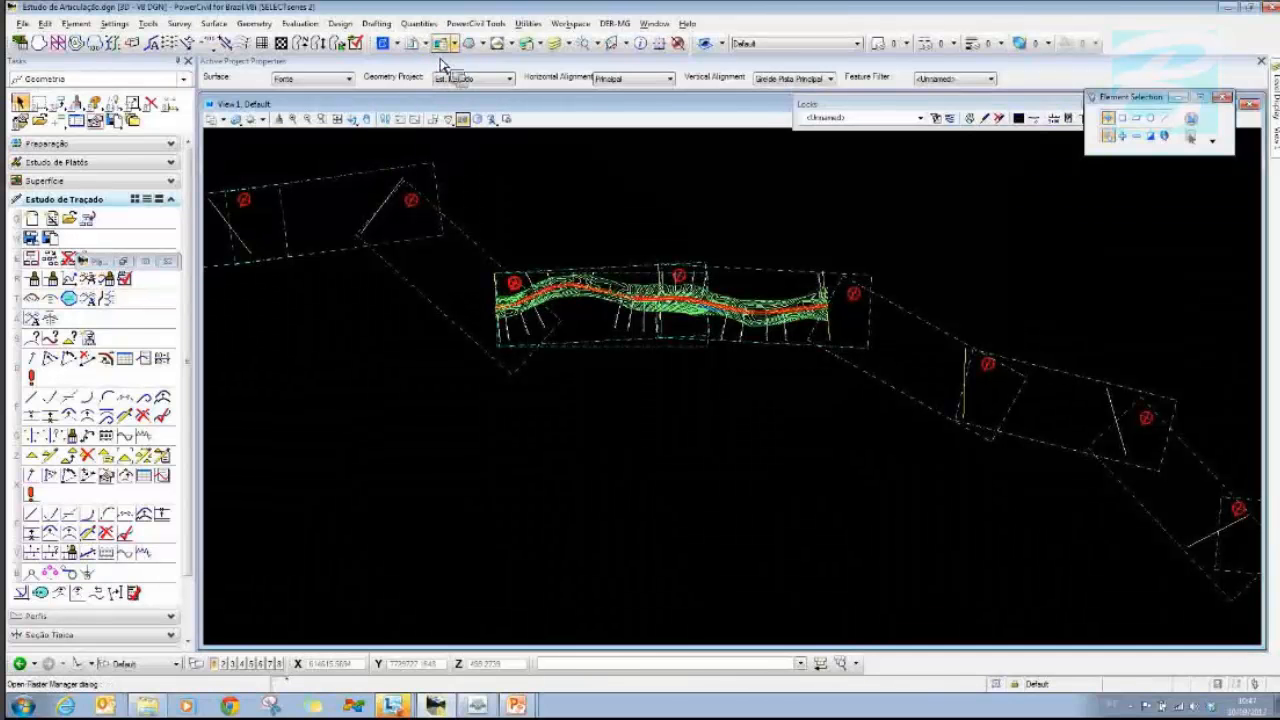
- Delete the clip boundary of the Arquivo Geral da Geometria.dgn reference and check the sheet layout along the alignment
left_click(516, 88)
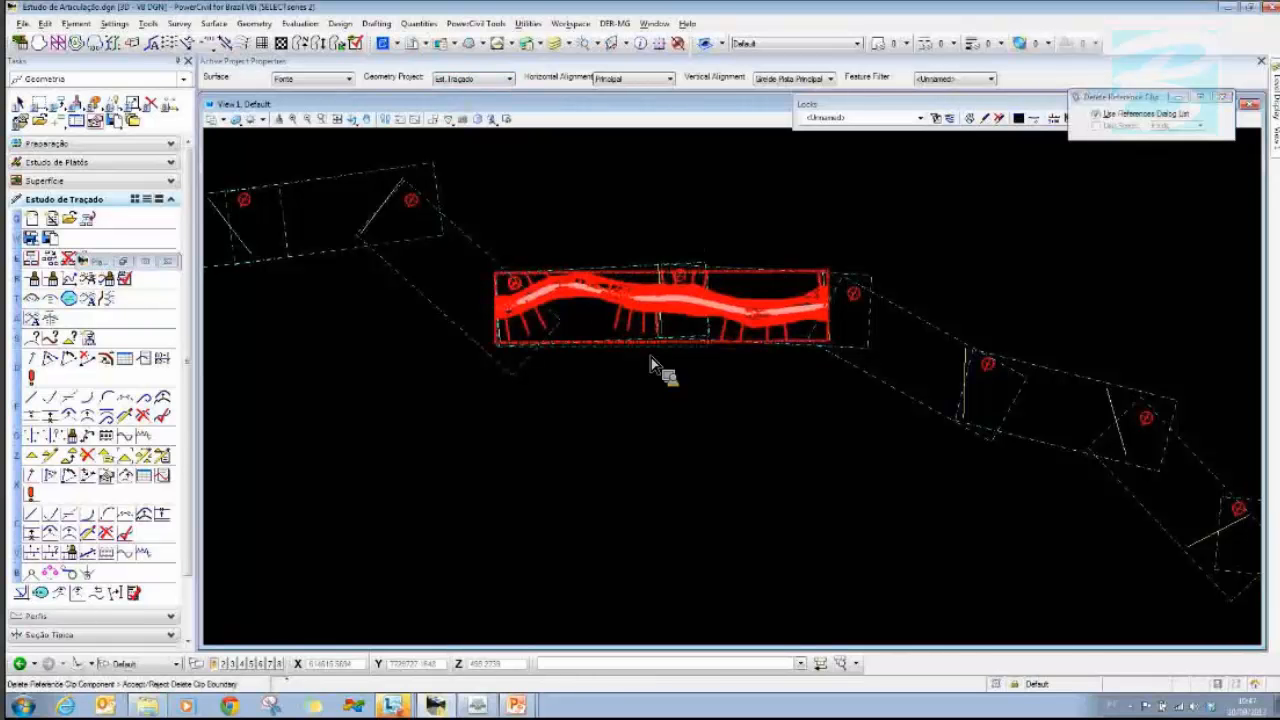
left_click(662, 241)
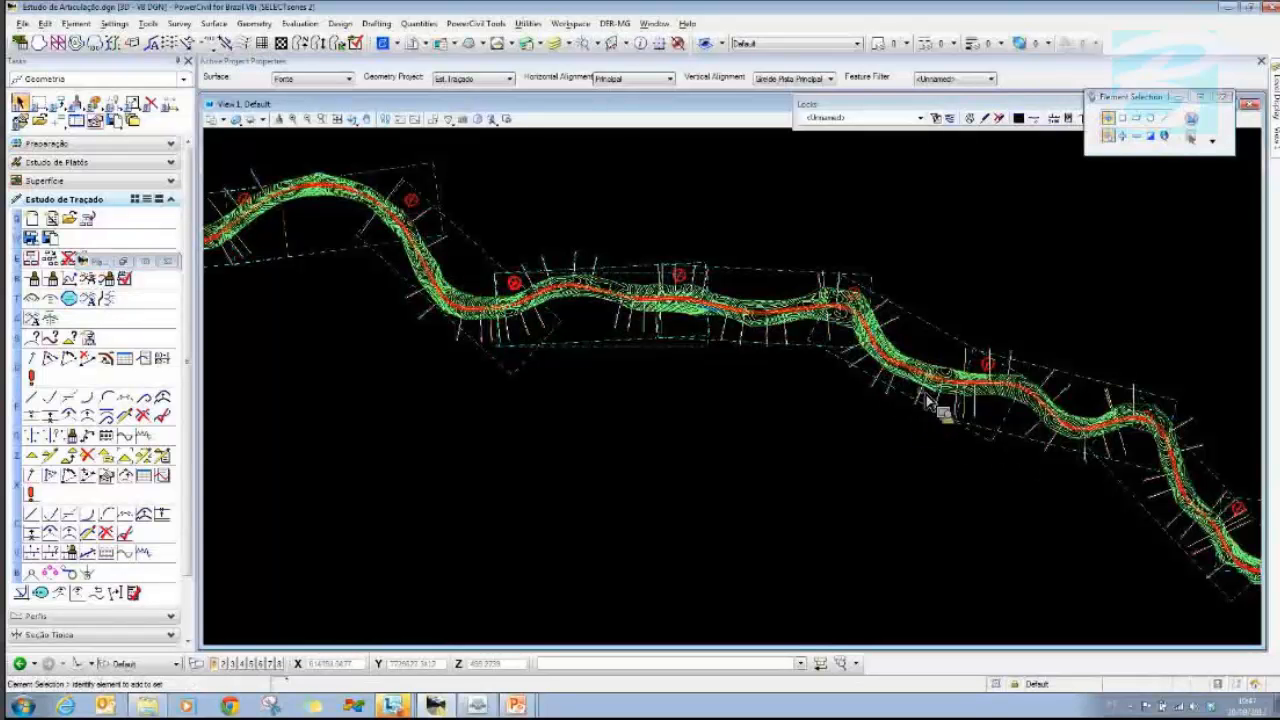
mouse_move(494, 280)
middle_mouse_down()
mouse_move(688, 323)
mouse_move(790, 328)
middle_mouse_up()
middle_click_drag(866, 358, 858, 358)
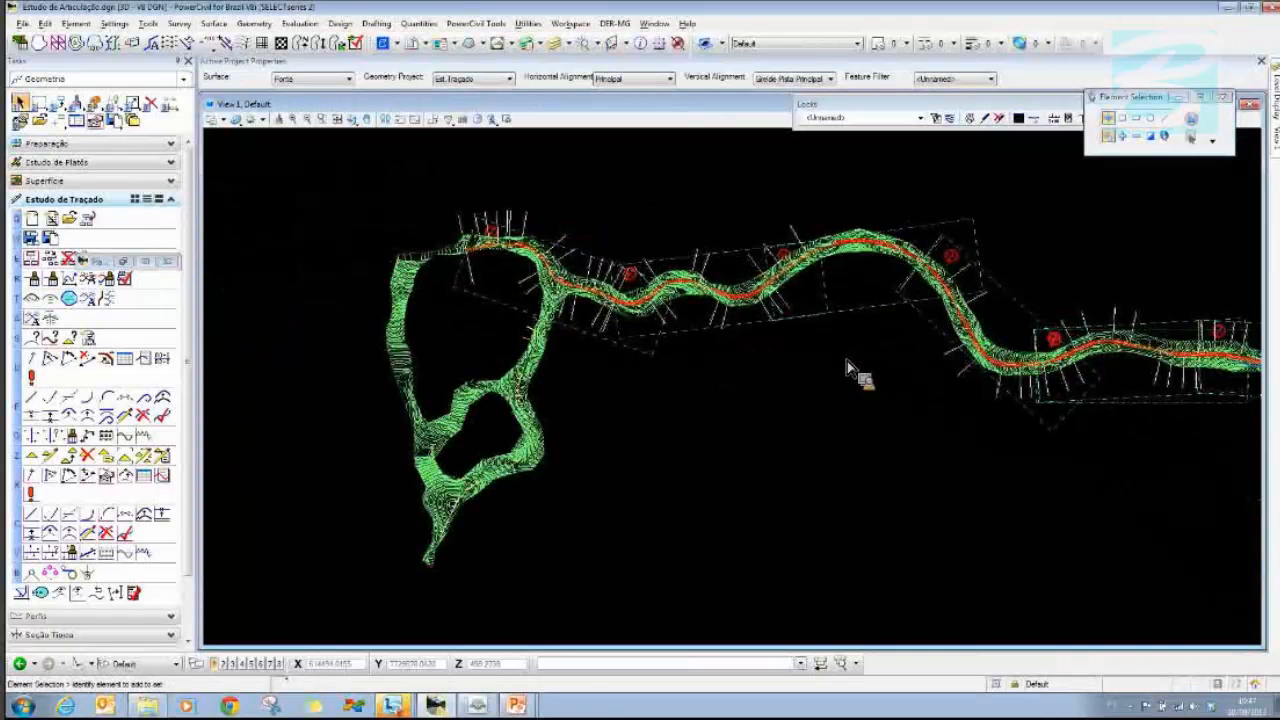
- Try to open the recent drawing PErfis.dgn from the 04-PowerCivil folder
left_click(22, 23)
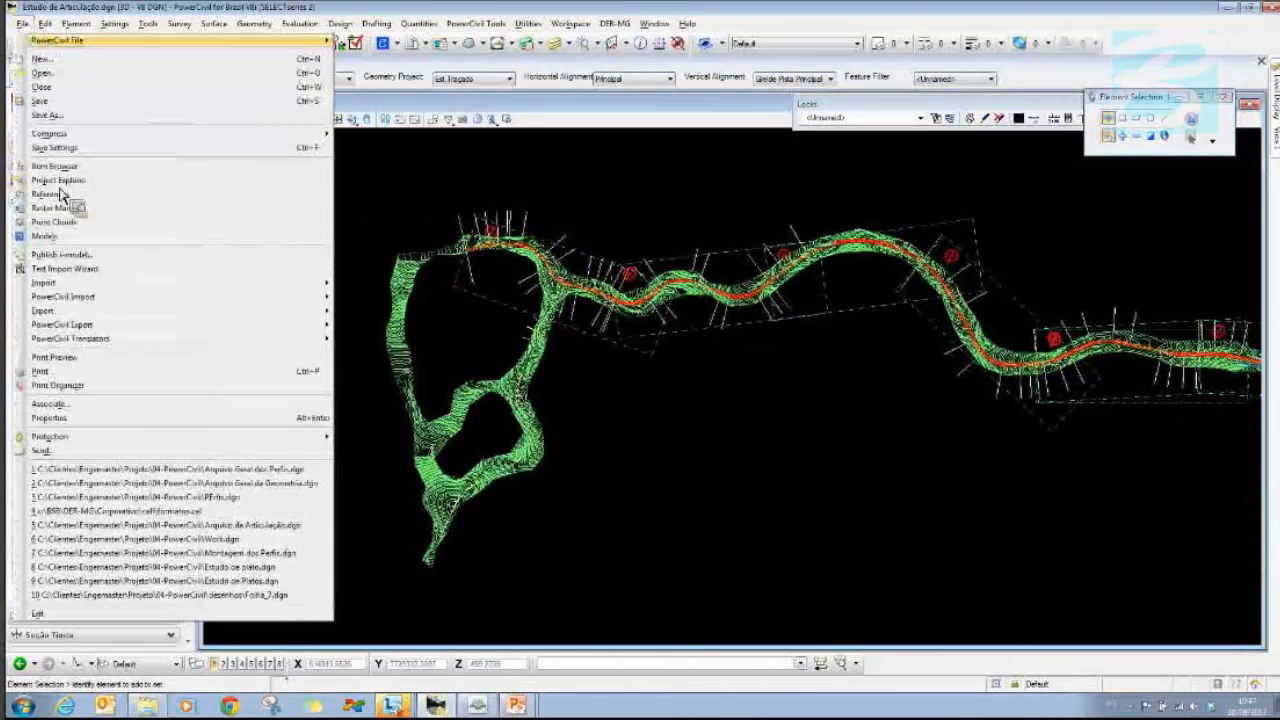
left_click(236, 498)
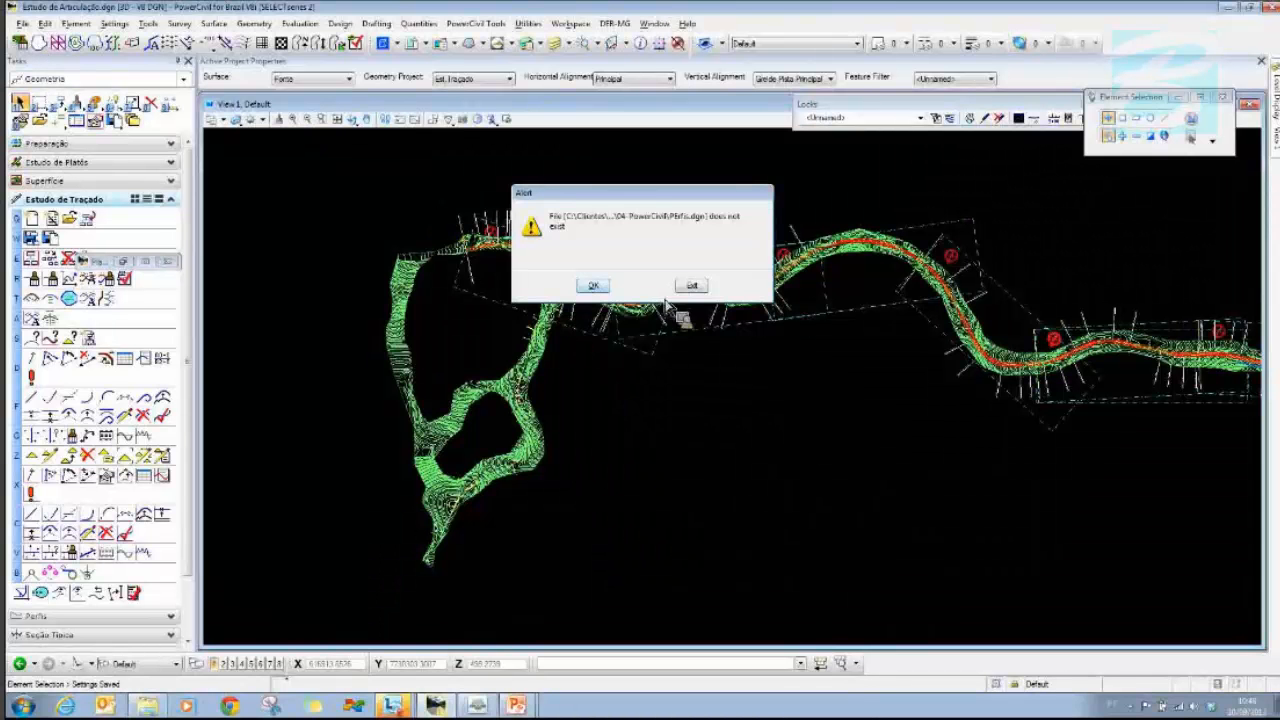
key("Return")
- Save a new drawing over the existing Arquivo Geral dos Perfis.dgn in the 04-PowerCivil folder
left_click(578, 312)
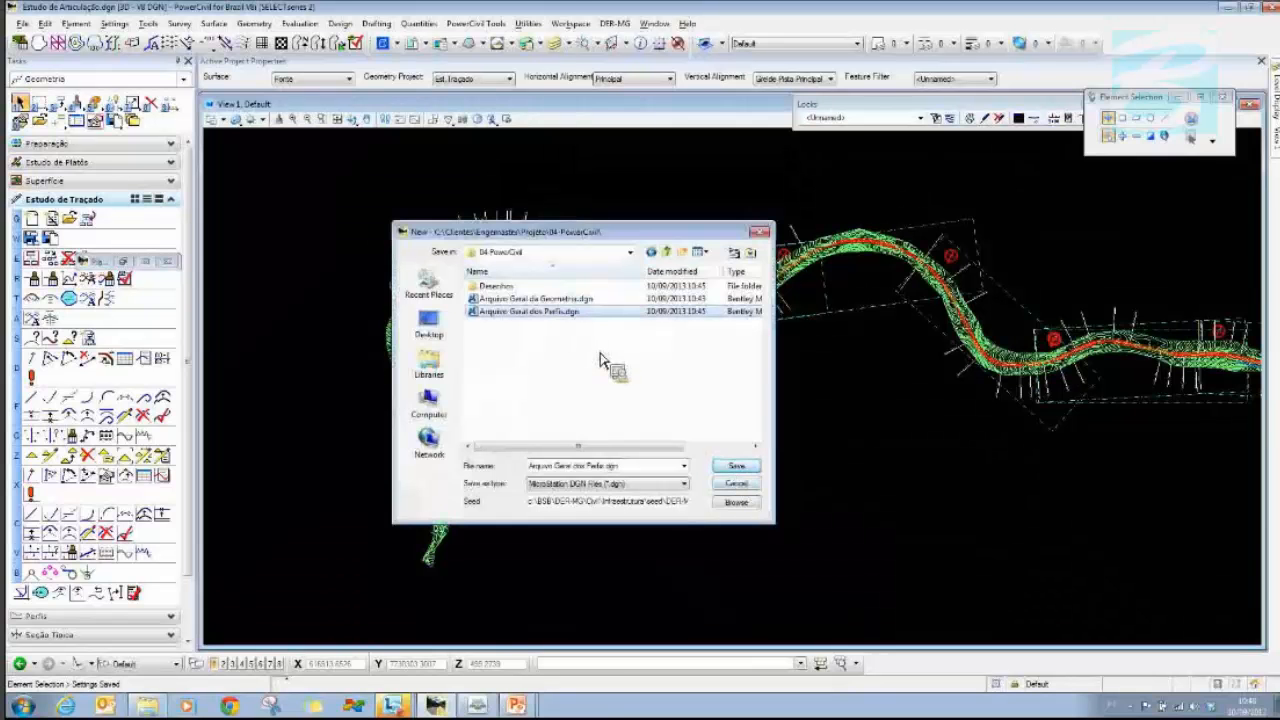
left_click(737, 466)
left_click(679, 360)
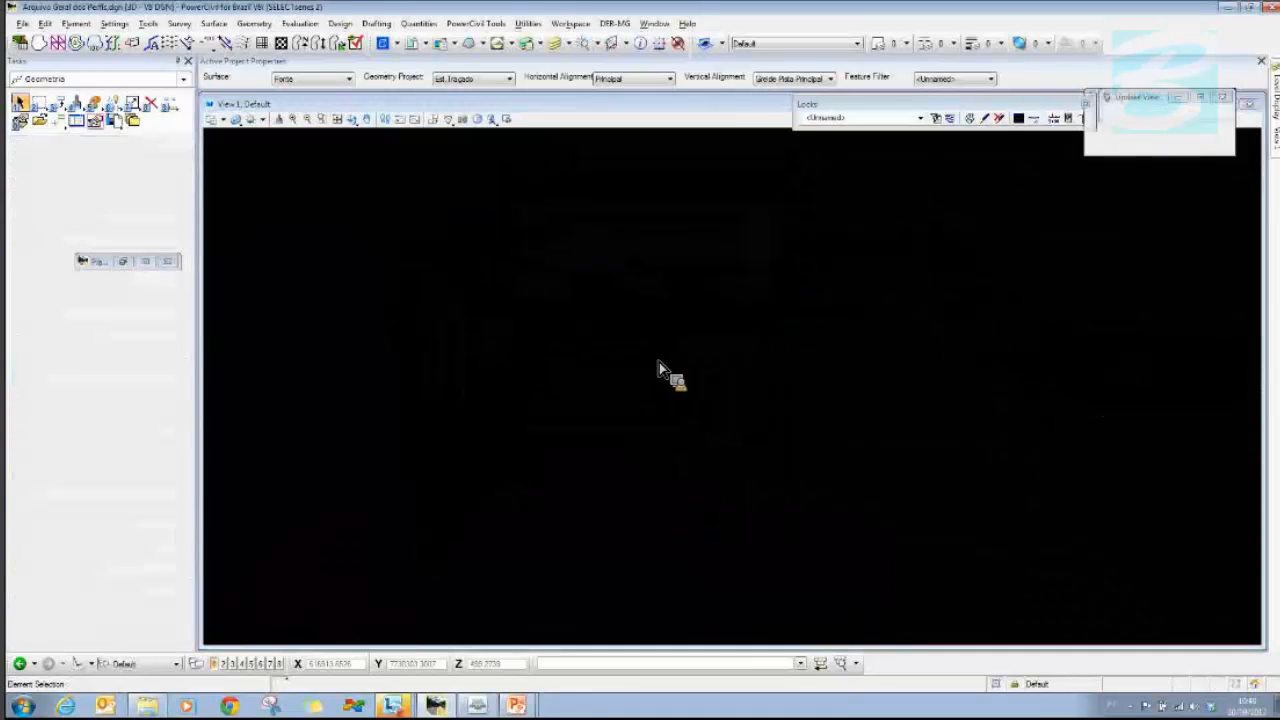
- Restore the Plan and Profile Generator, keep plan views based on station limits and load the A3_PL-PE_1:2000 preference
left_click(143, 272)
left_click_drag(966, 194, 657, 188)
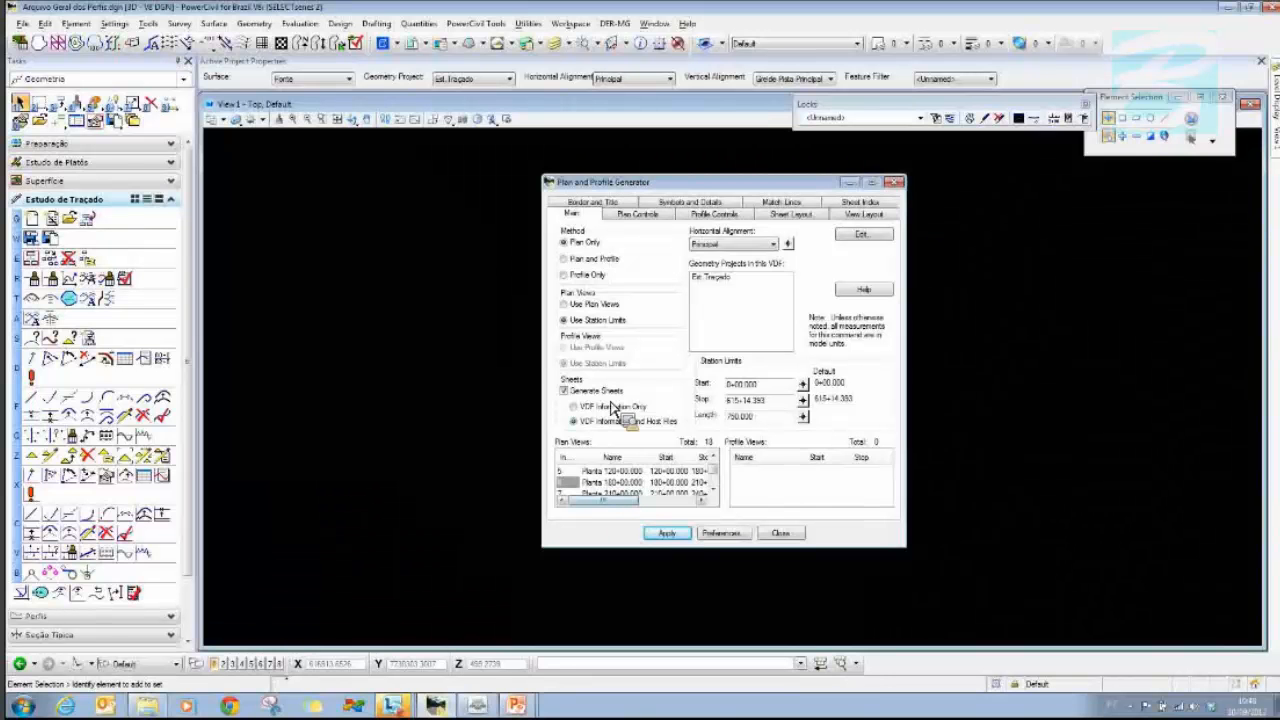
left_click(590, 305)
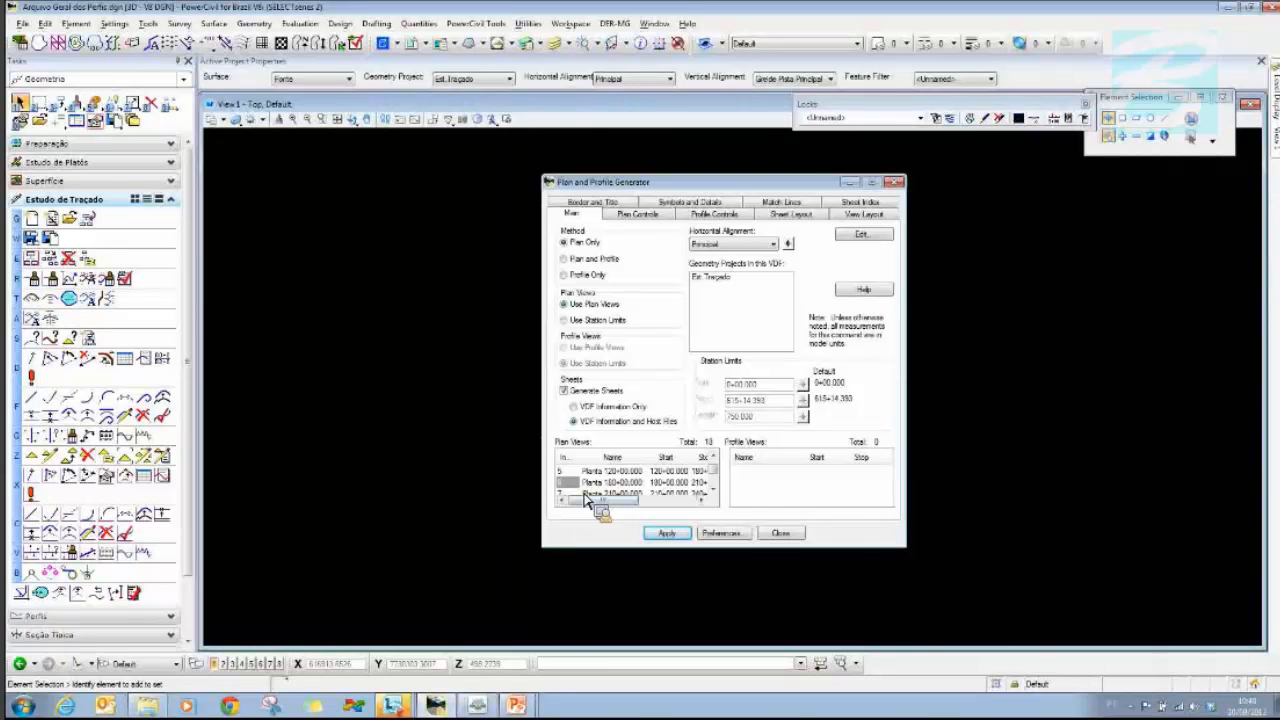
left_click(586, 322)
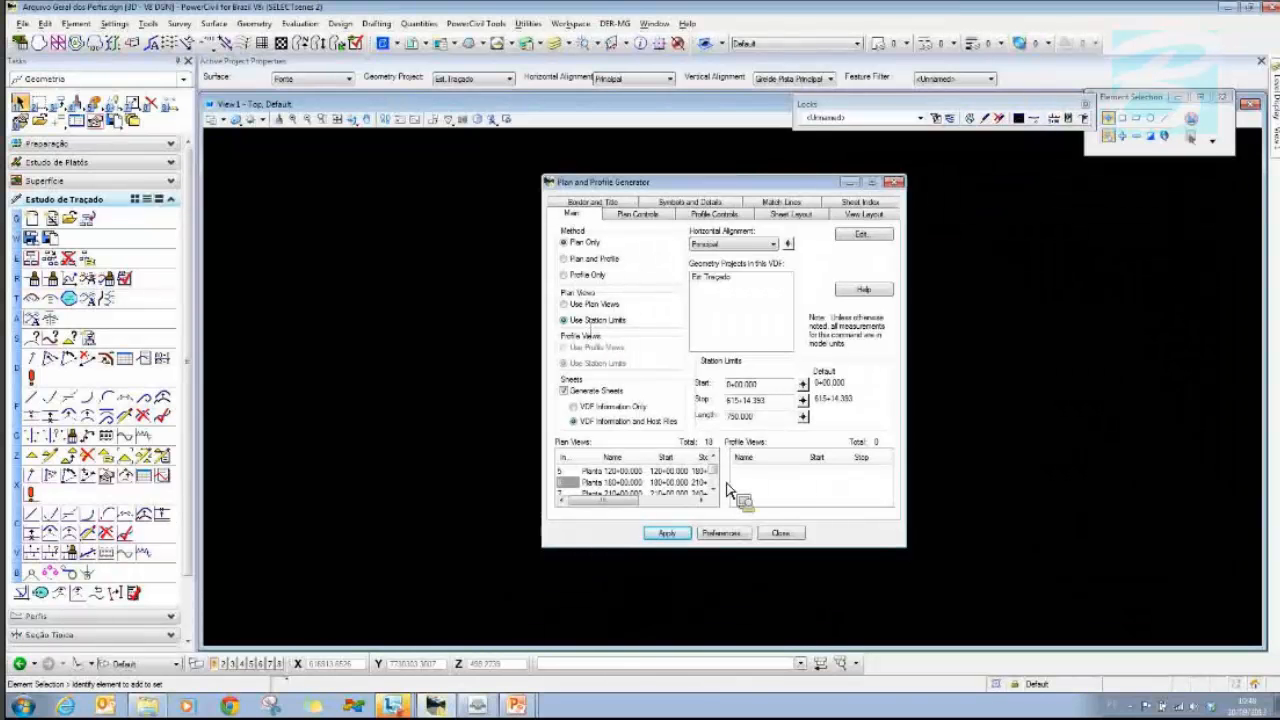
left_click(722, 534)
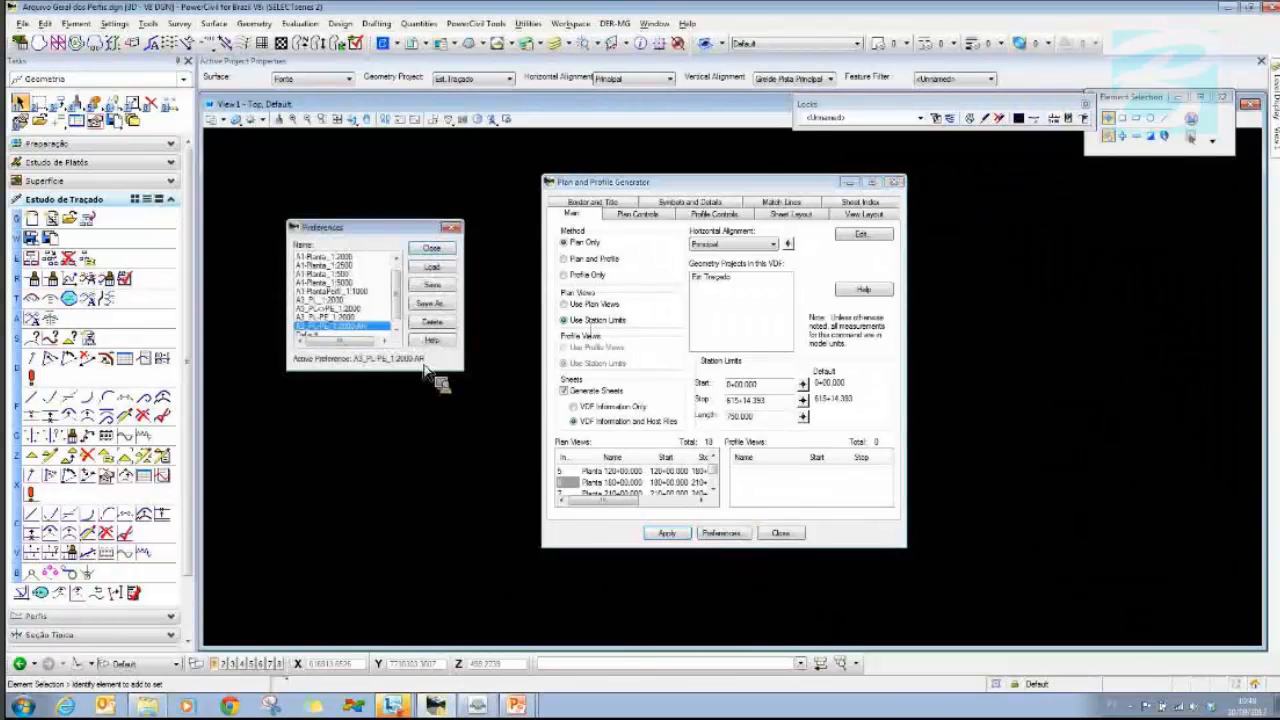
left_click(335, 318)
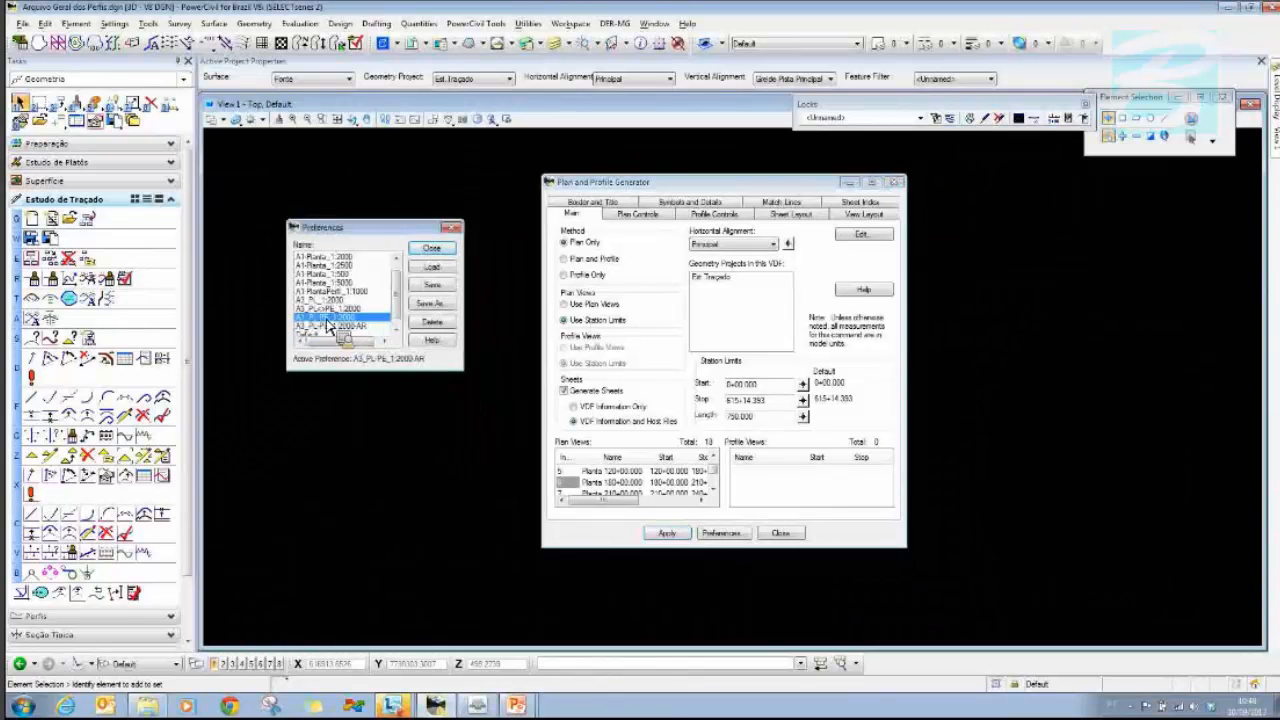
left_click(430, 268)
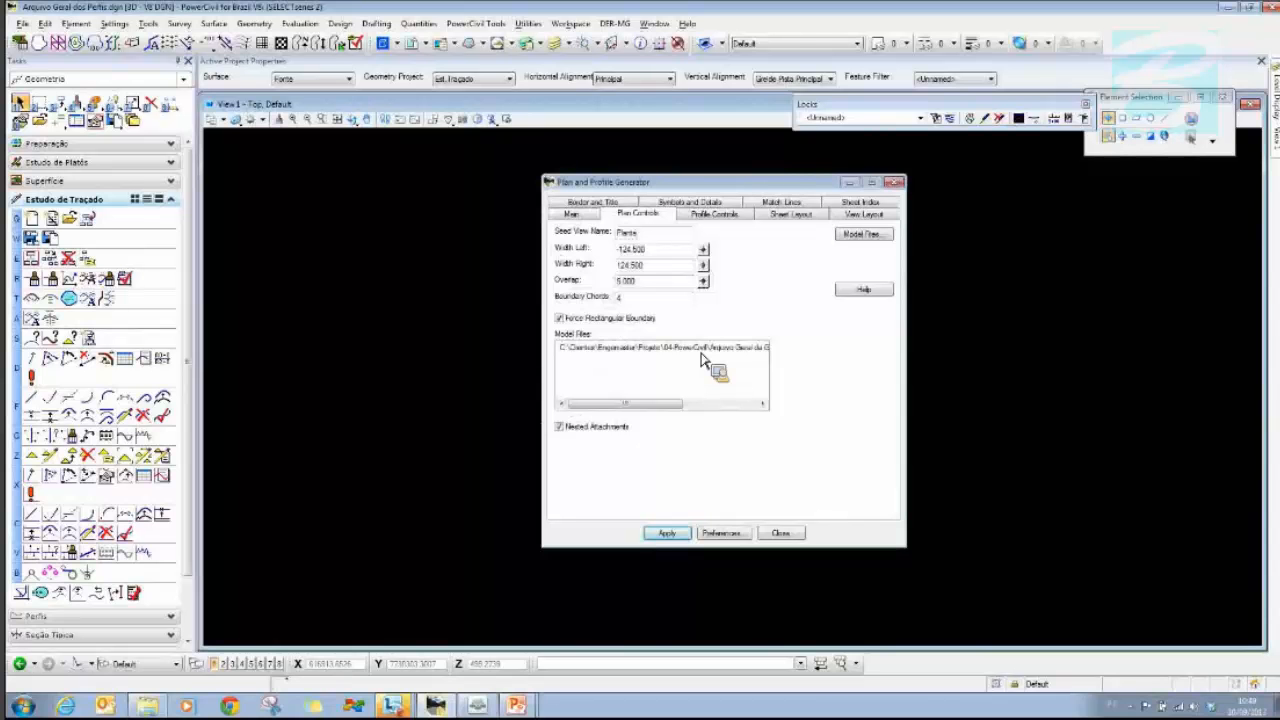
- Set the profiles' vertical alignment to Greide Pista Principal and select the Eixo Principal and Terreno Natural surfaces instead of the current one
left_click(712, 214)
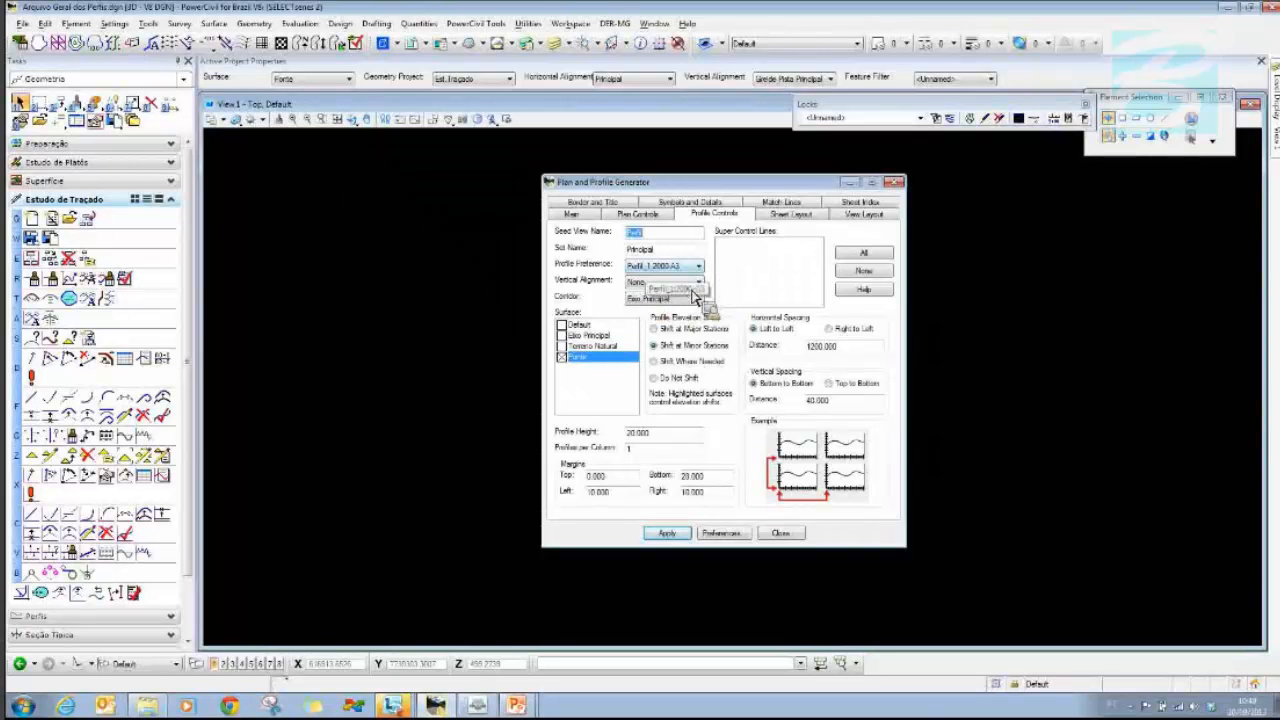
left_click(655, 290)
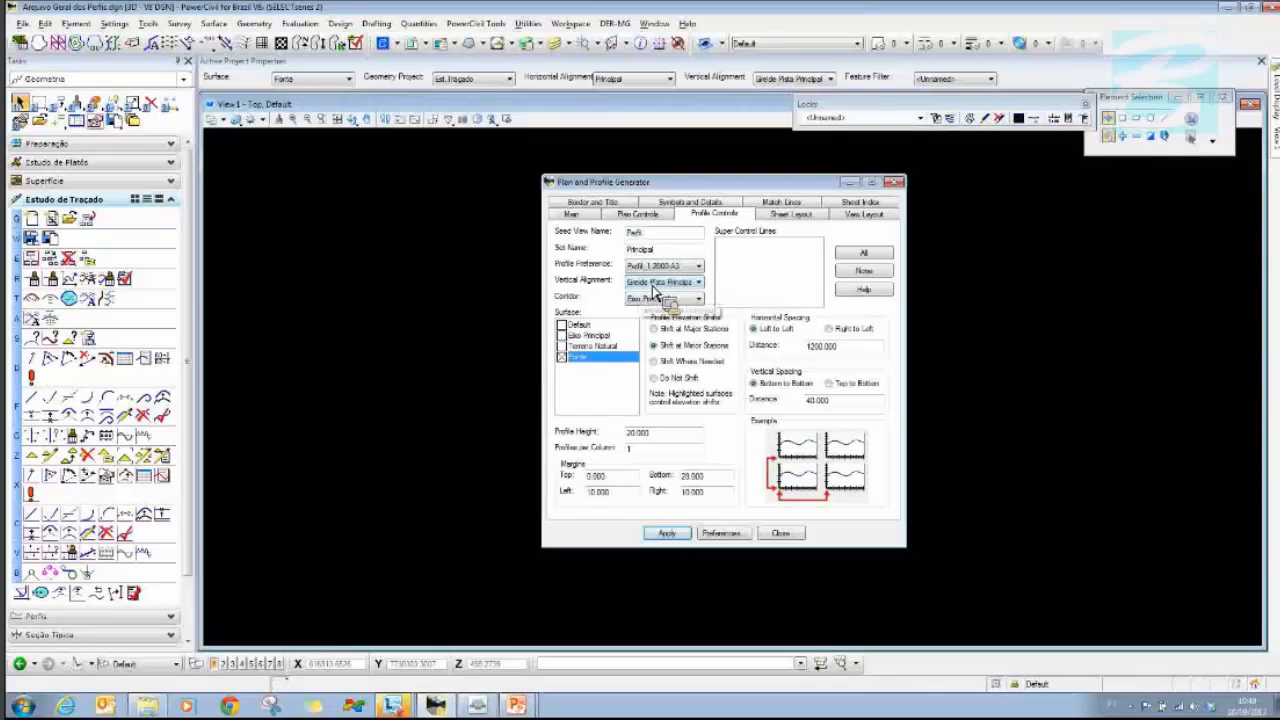
left_click(592, 337)
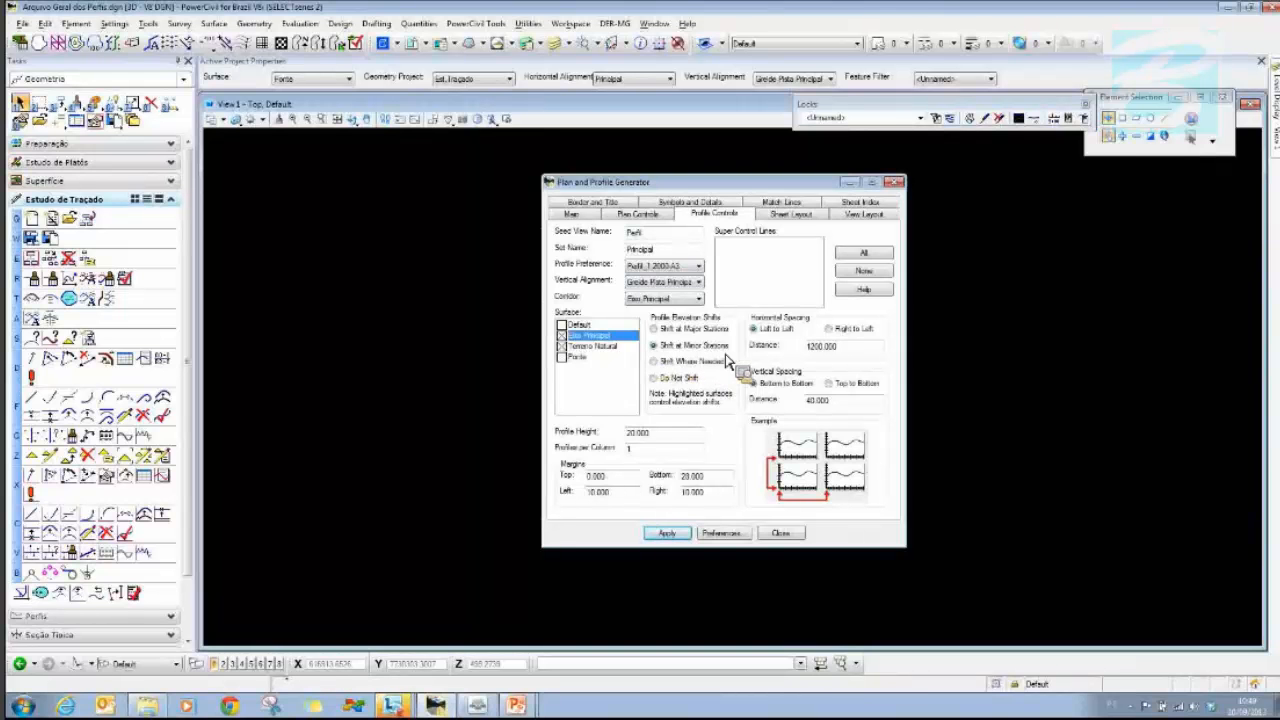
- Set the sheet layout's host file to Folha_ in the Desenhos folder
left_click(786, 218)
left_click(728, 249)
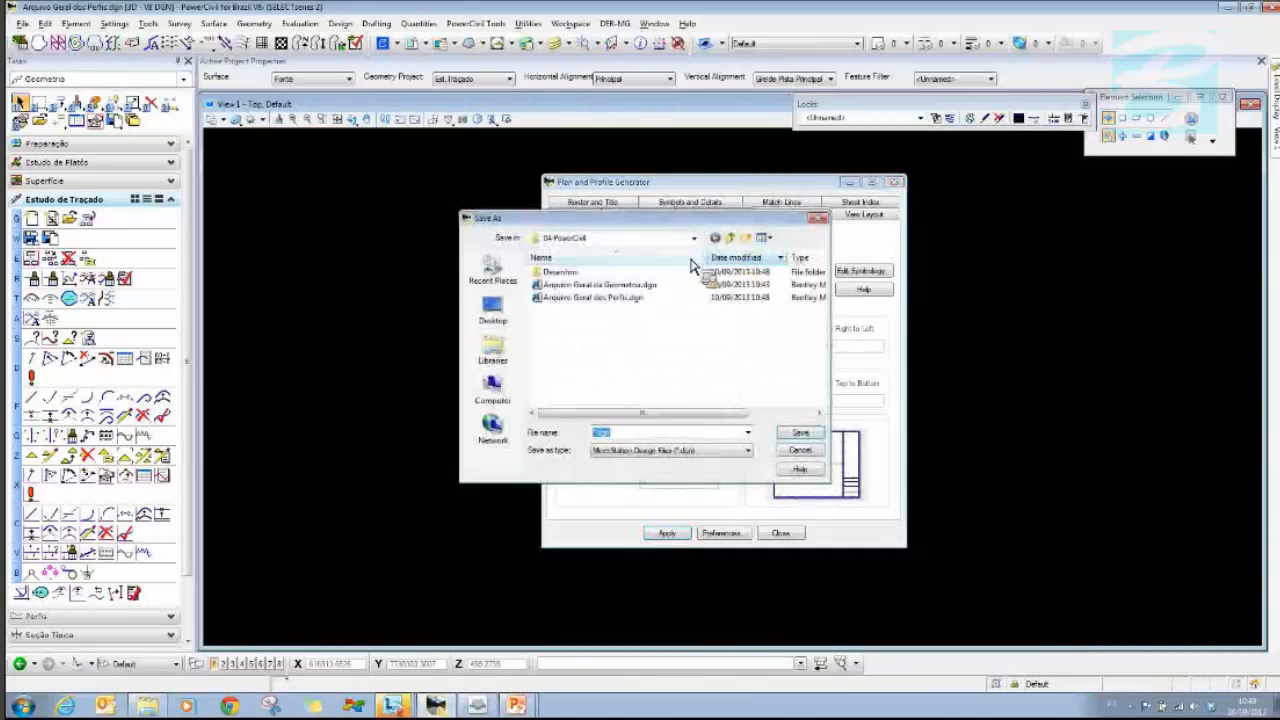
double_click(578, 276)
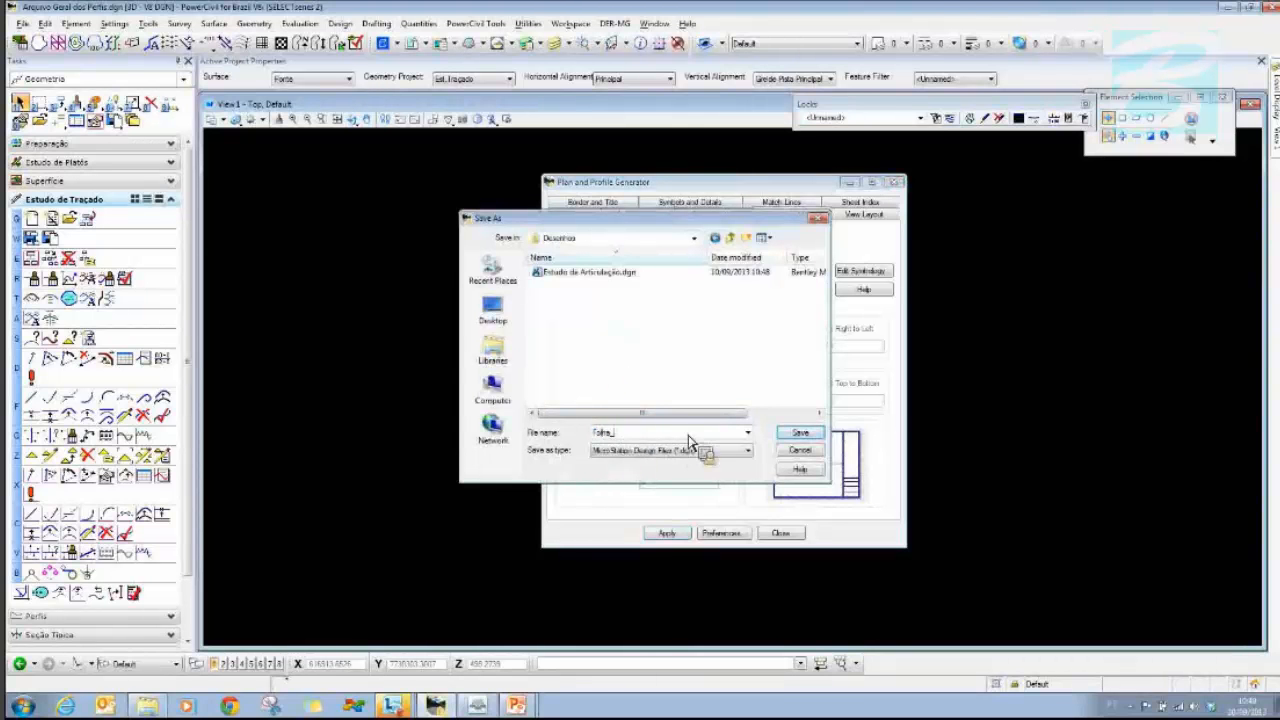
left_click(799, 433)
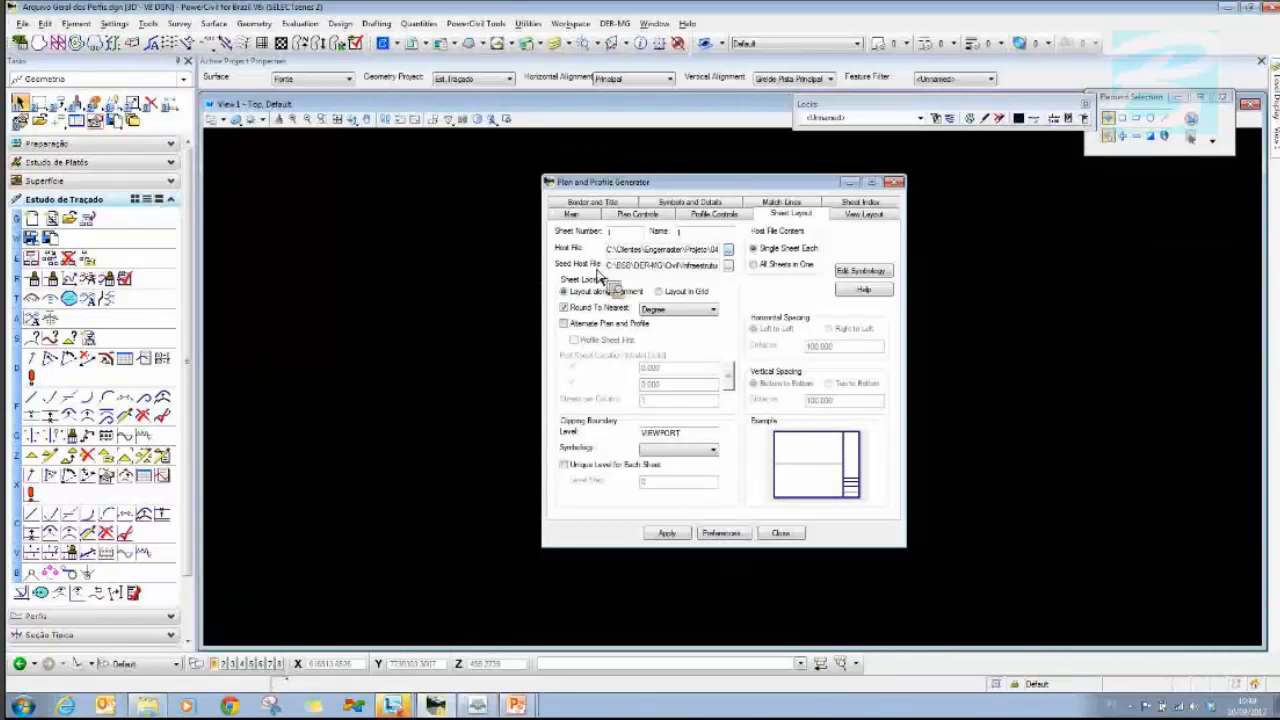
- Review the generator's method, plan controls, profile controls, sheet layout and north arrow settings before generating the sheets
left_click(573, 215)
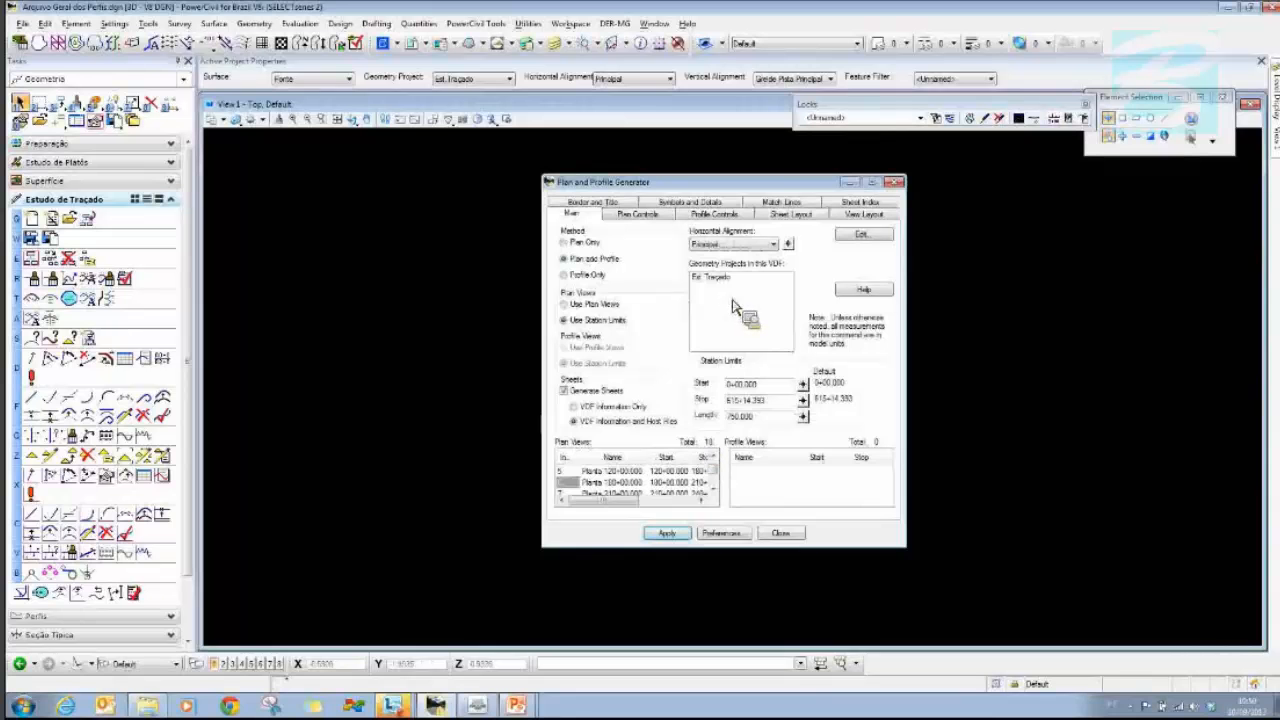
left_click(638, 214)
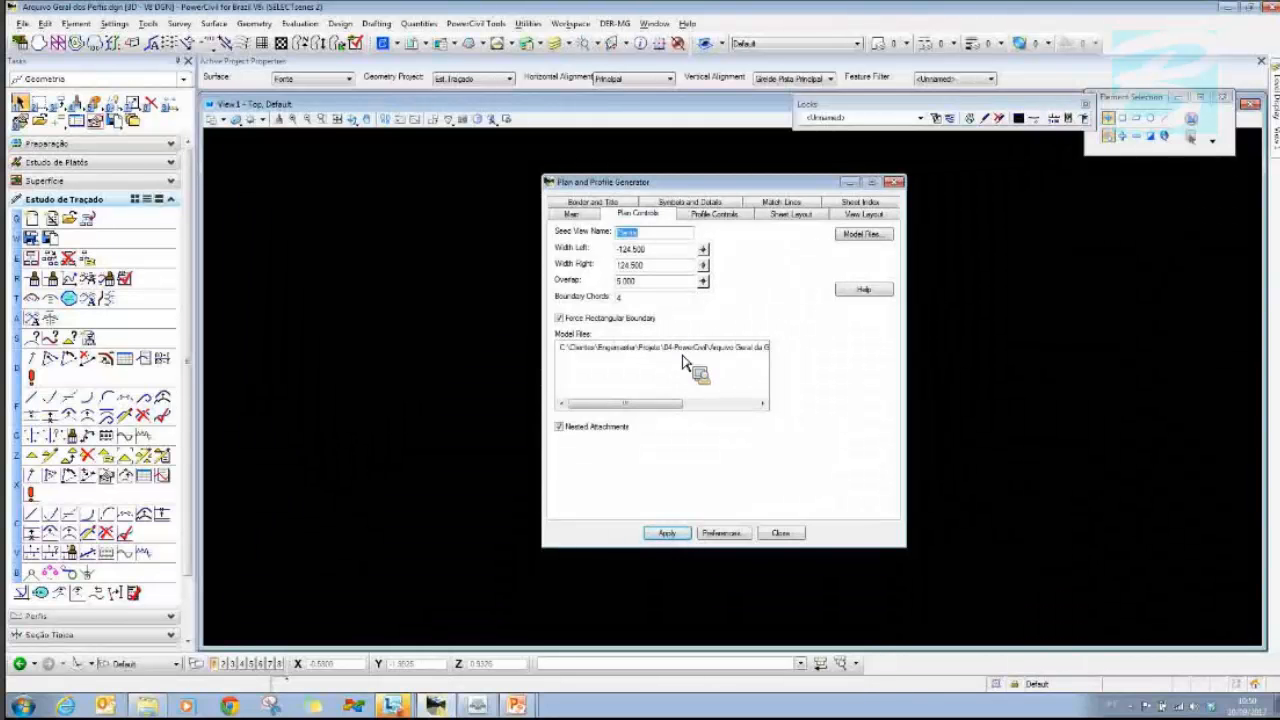
left_click(718, 215)
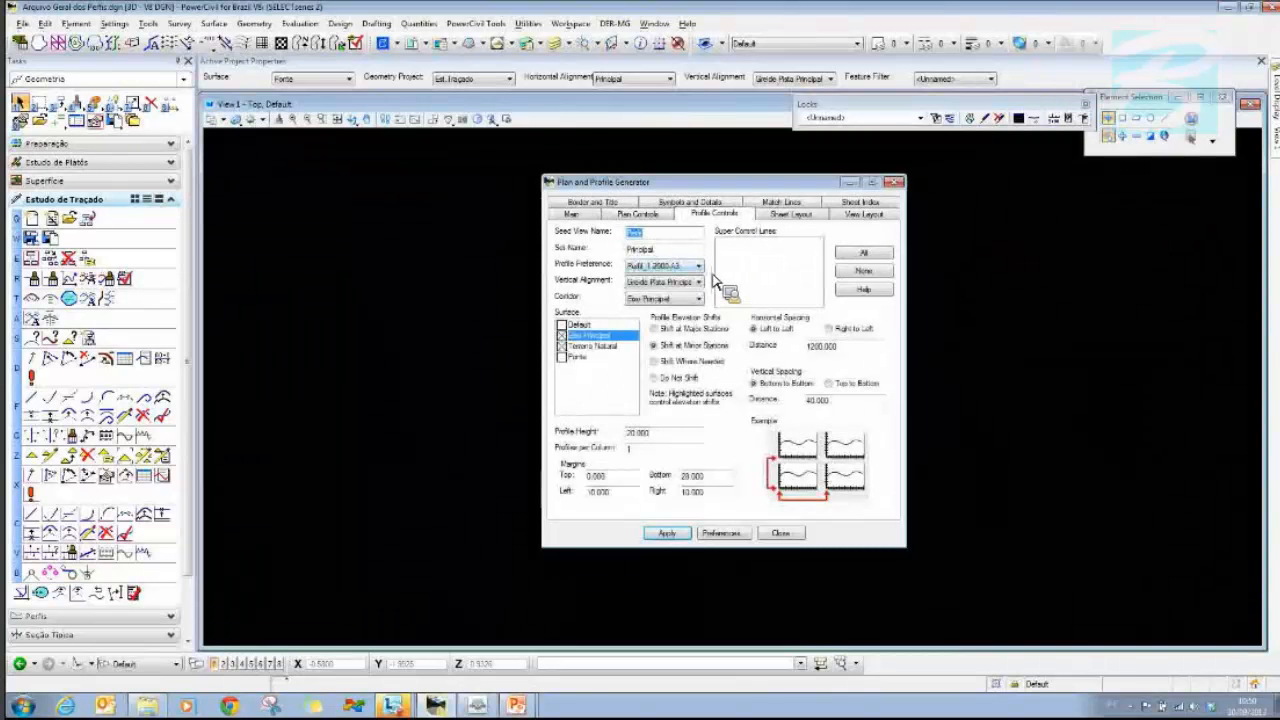
left_click(688, 268)
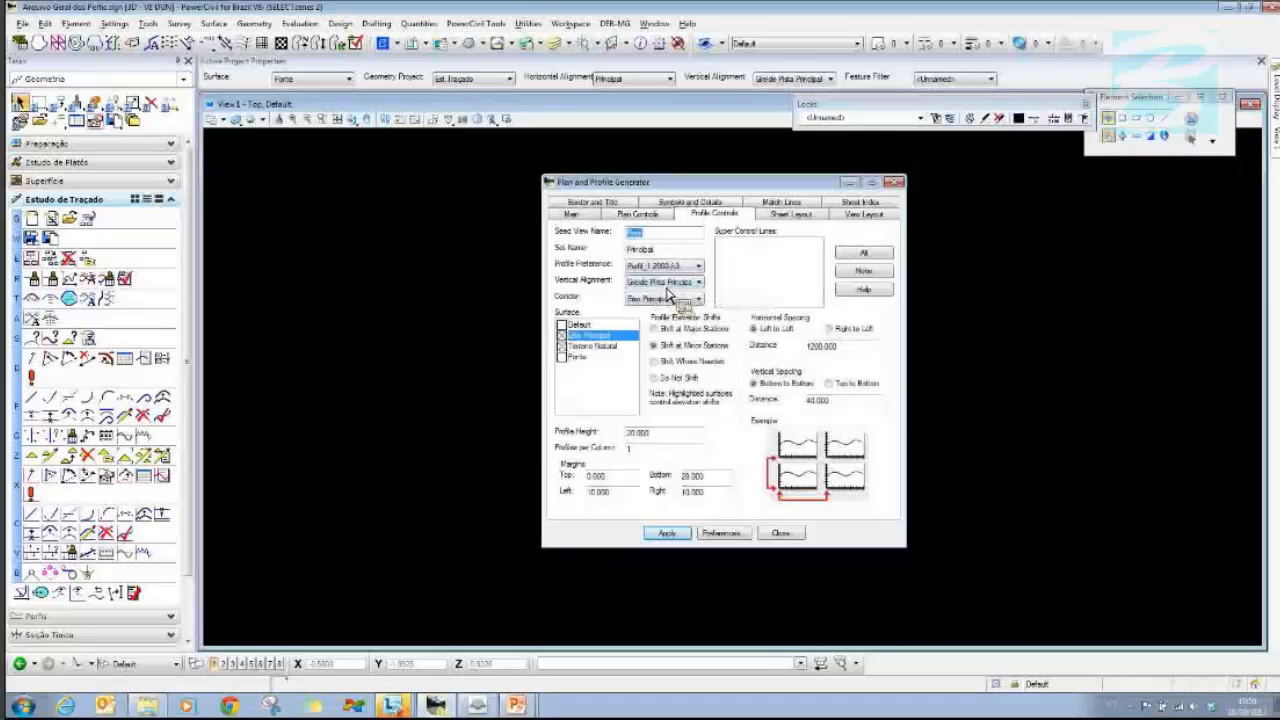
left_click_drag(565, 361, 735, 262)
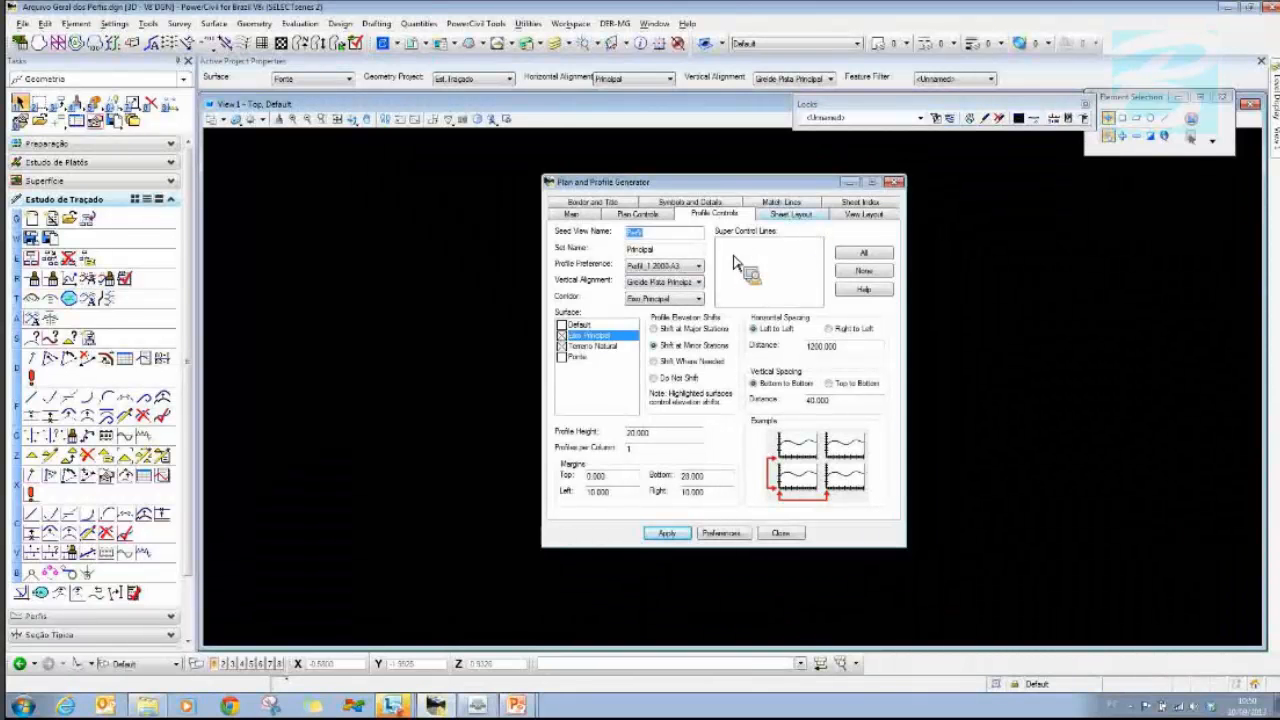
left_click_drag(735, 262, 737, 262)
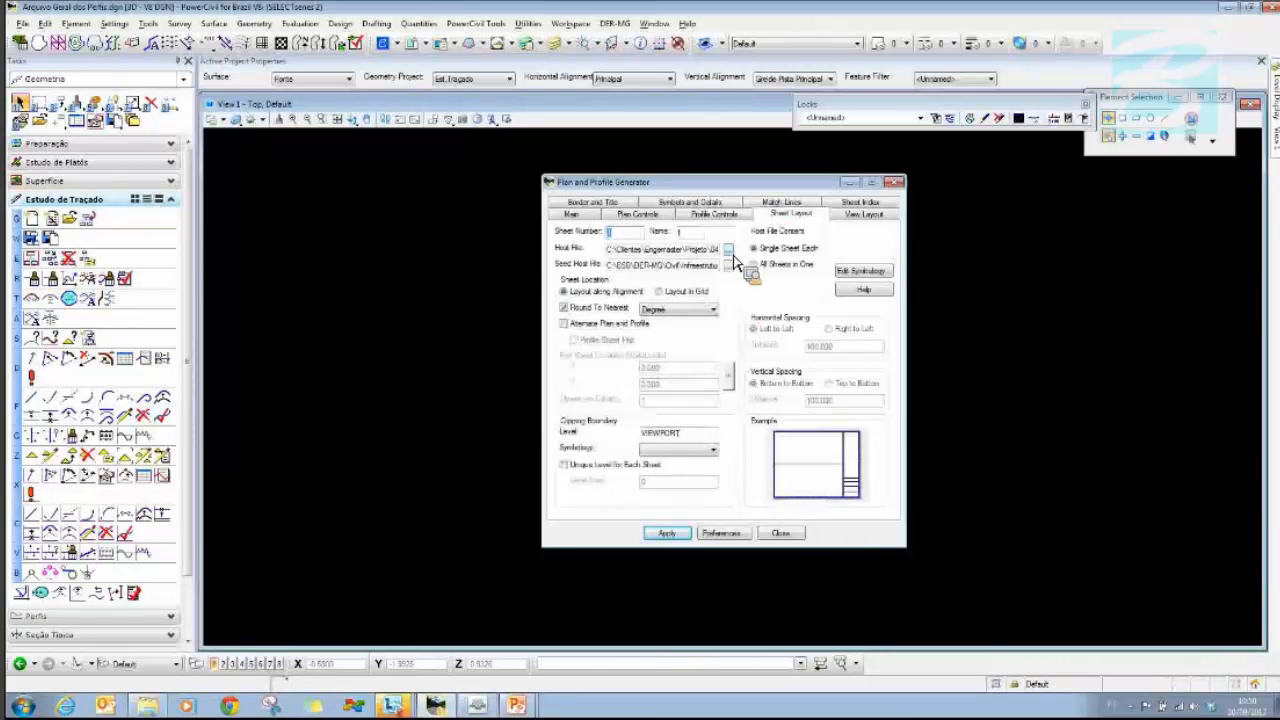
left_click_drag(735, 258, 670, 265)
left_click(688, 216)
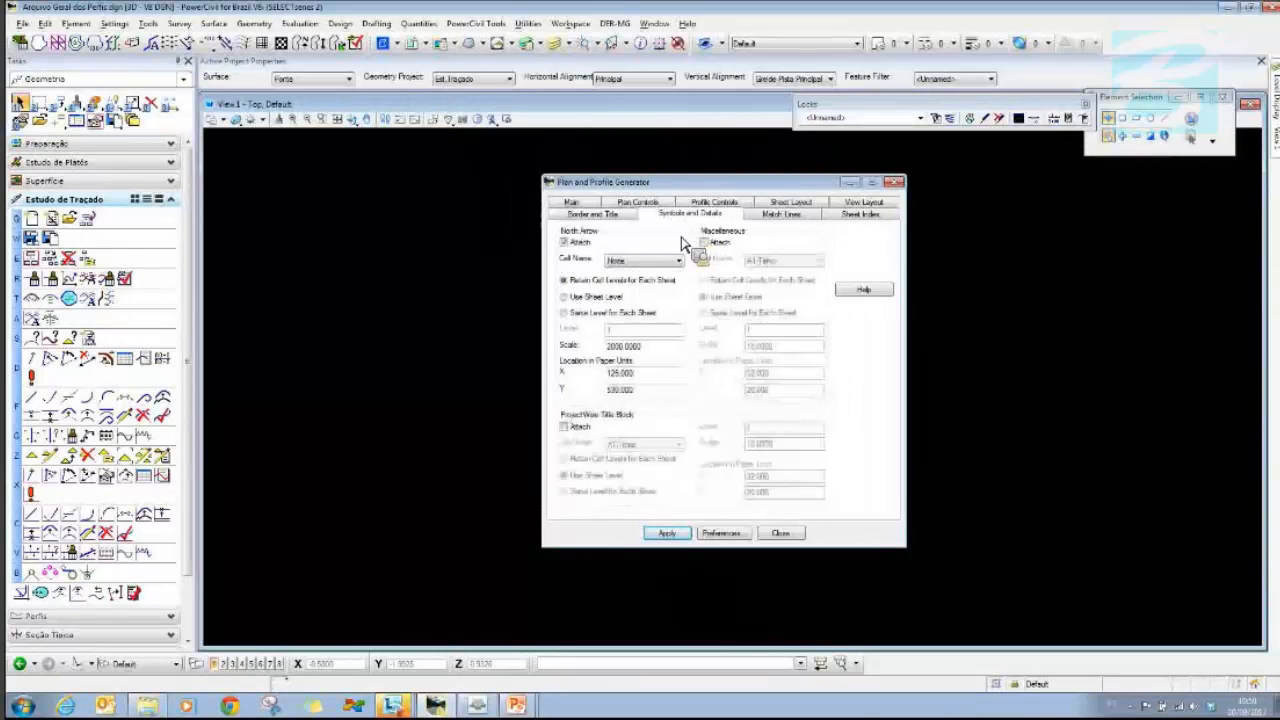
left_click(578, 207)
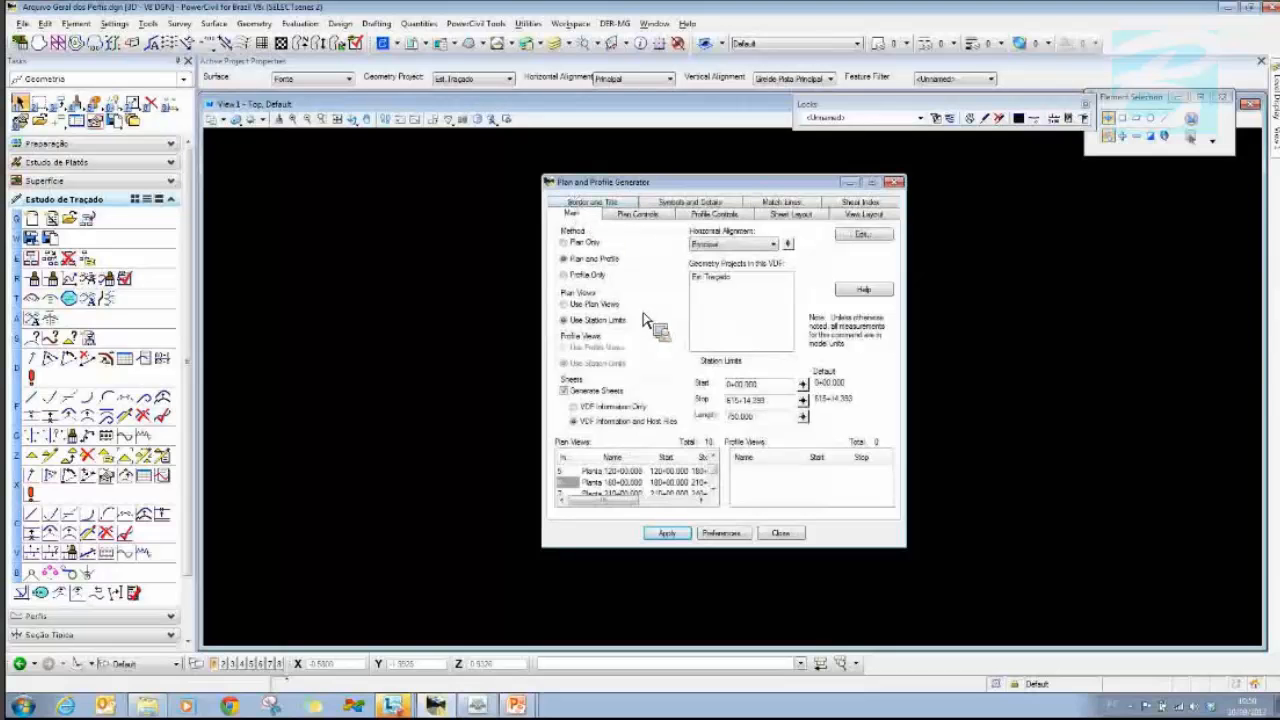
- Generate the plan and profile sheets from the current settings, regenerating the plan views
left_click(668, 535)
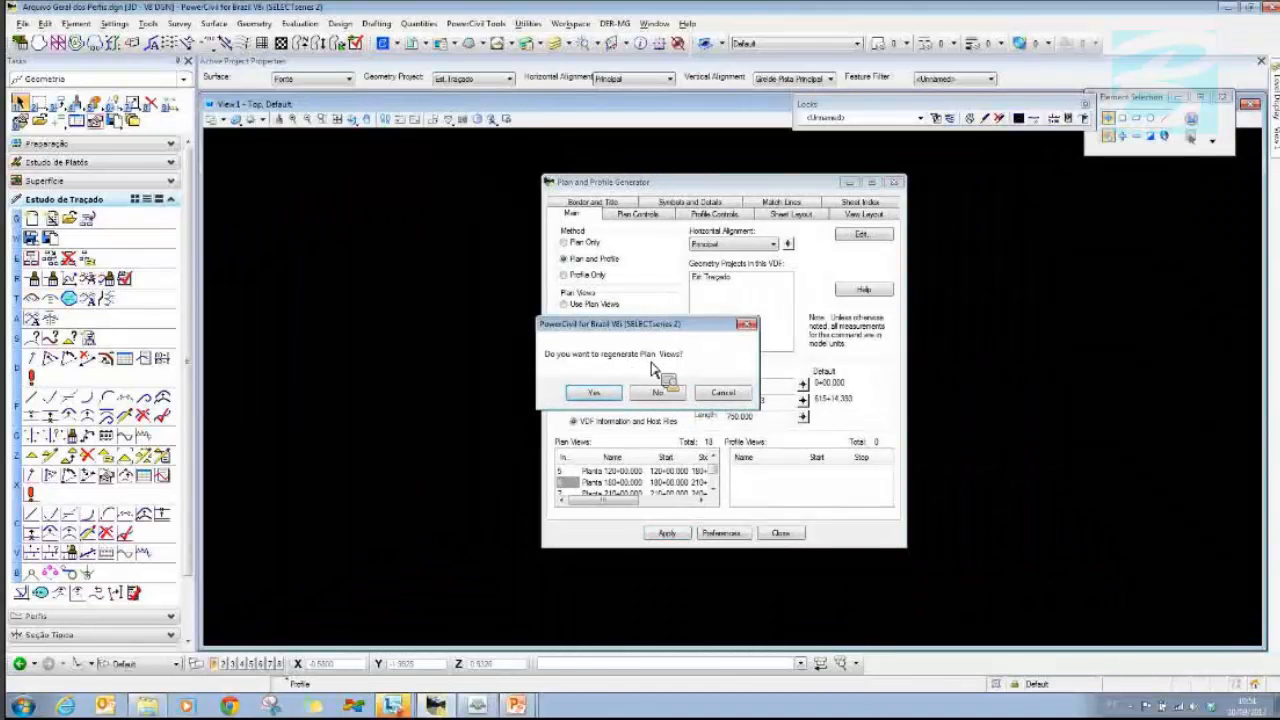
left_click(594, 393)
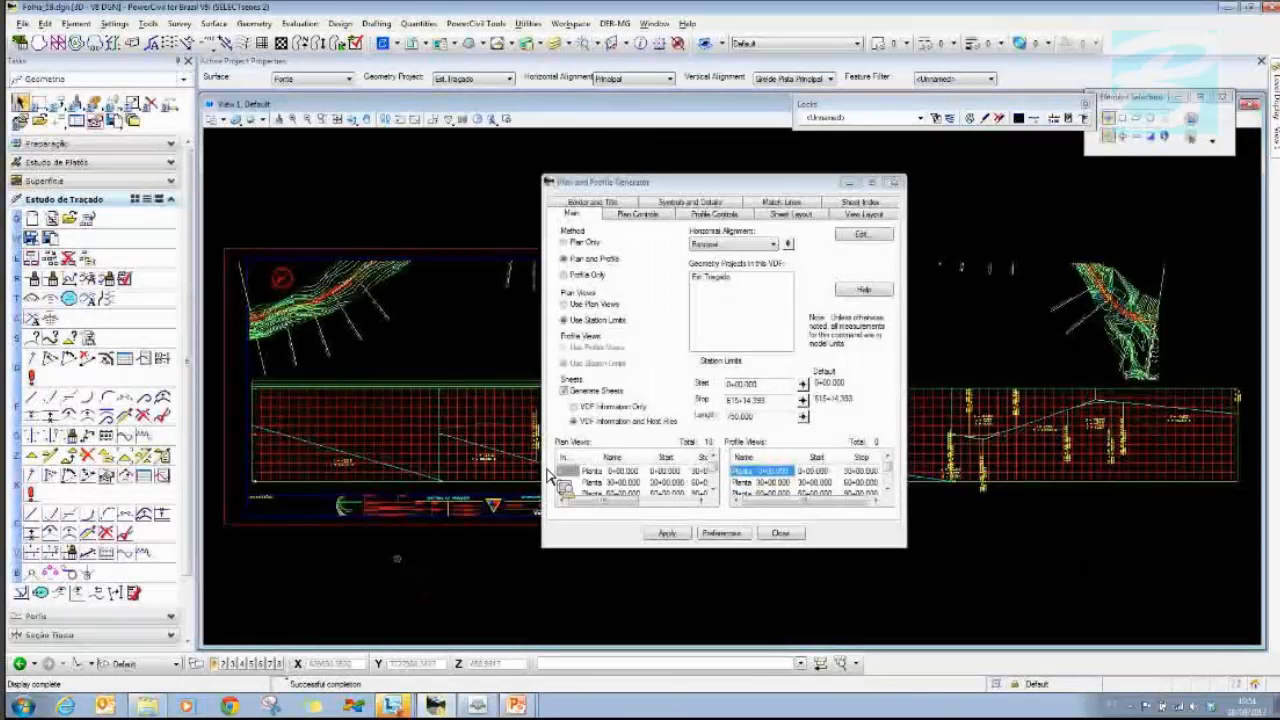
- Open Arquivo Geral da Geometria.dgn and close the Plan and Profile Generator without saving the current VDF file
left_click(22, 23)
left_click(277, 484)
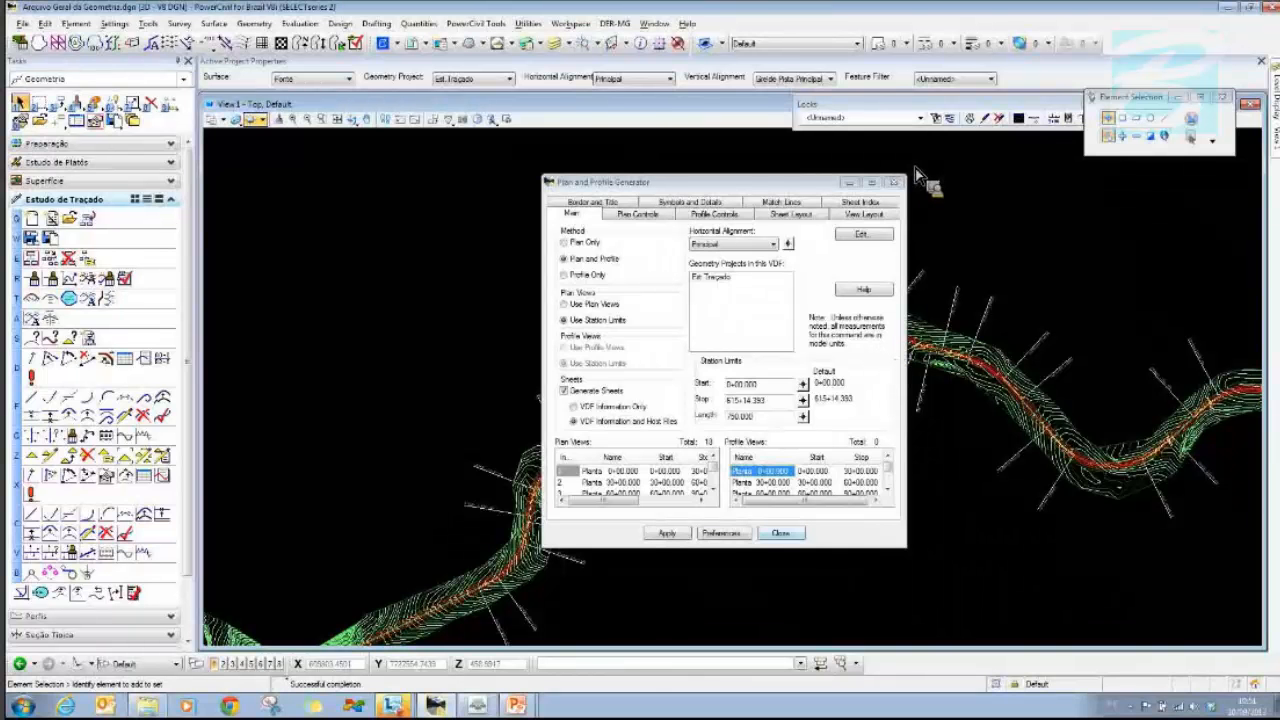
left_click(842, 236)
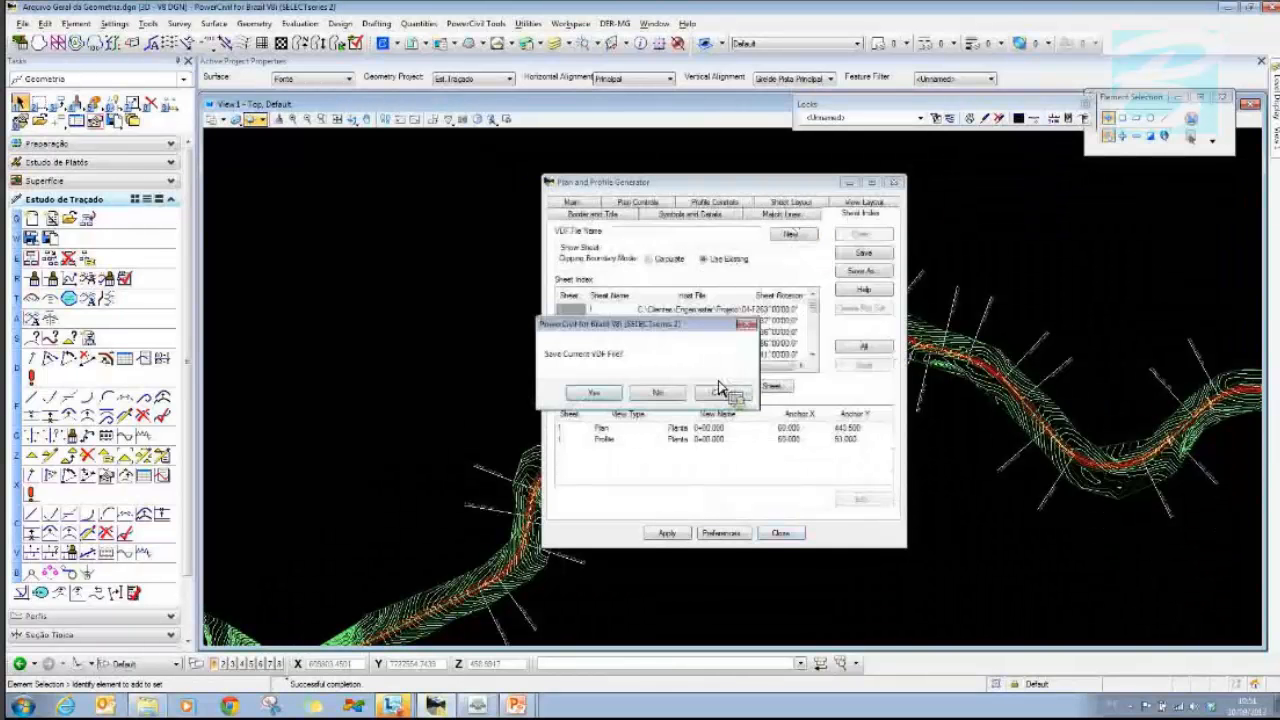
left_click(655, 394)
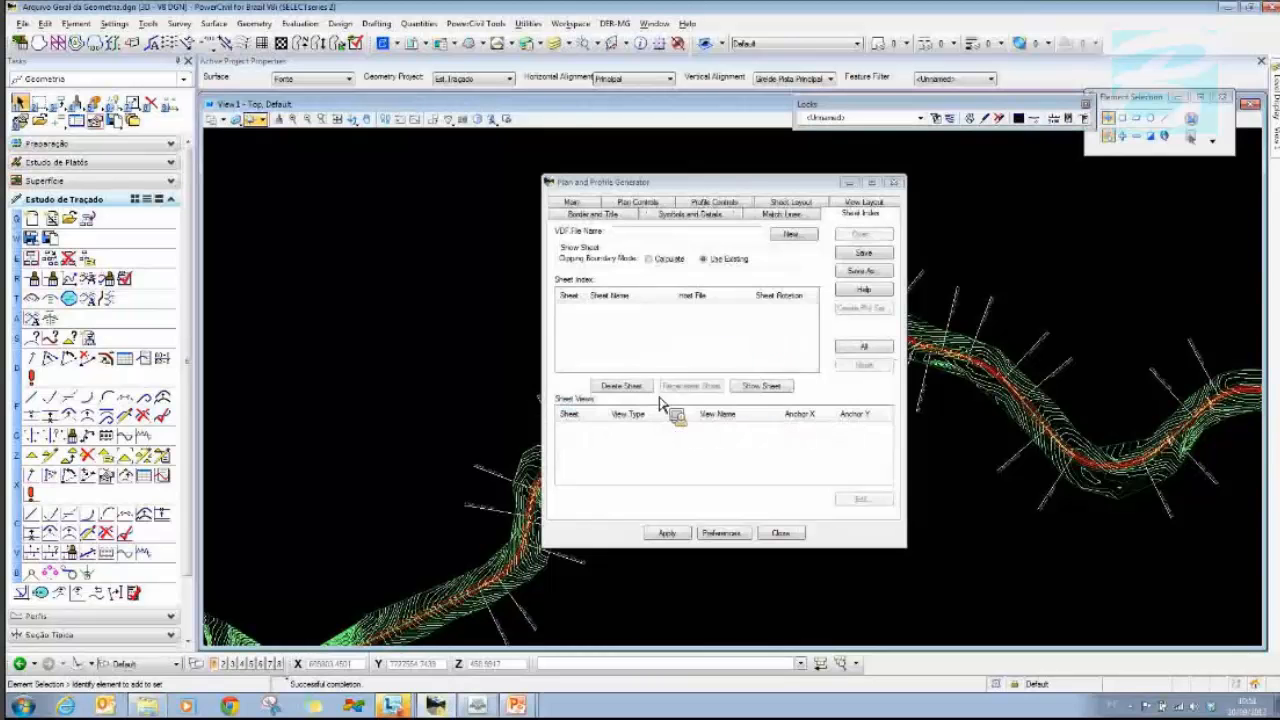
left_click(568, 205)
left_click(896, 185)
left_click(657, 393)
- Create the new drawing Perfis.dgn and load the A3_PL-PE_1:2000 preference in the Plan and Profile Generator
left_click(21, 23)
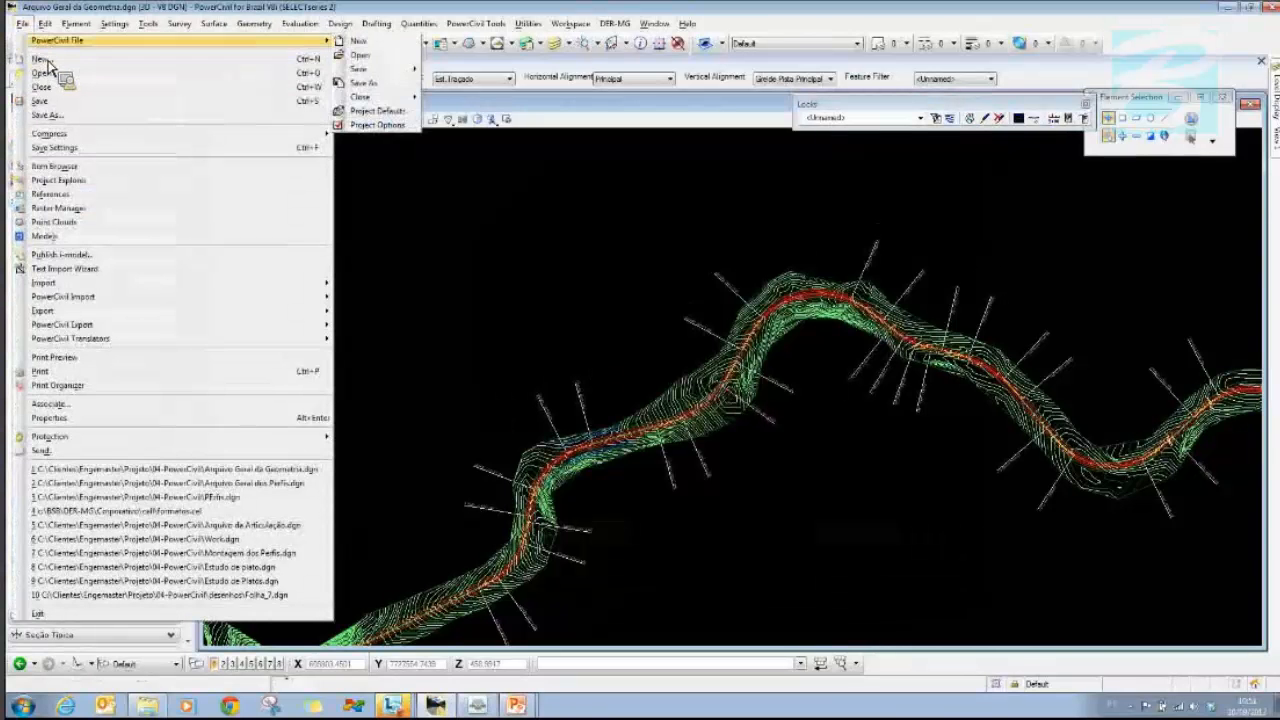
left_click(50, 60)
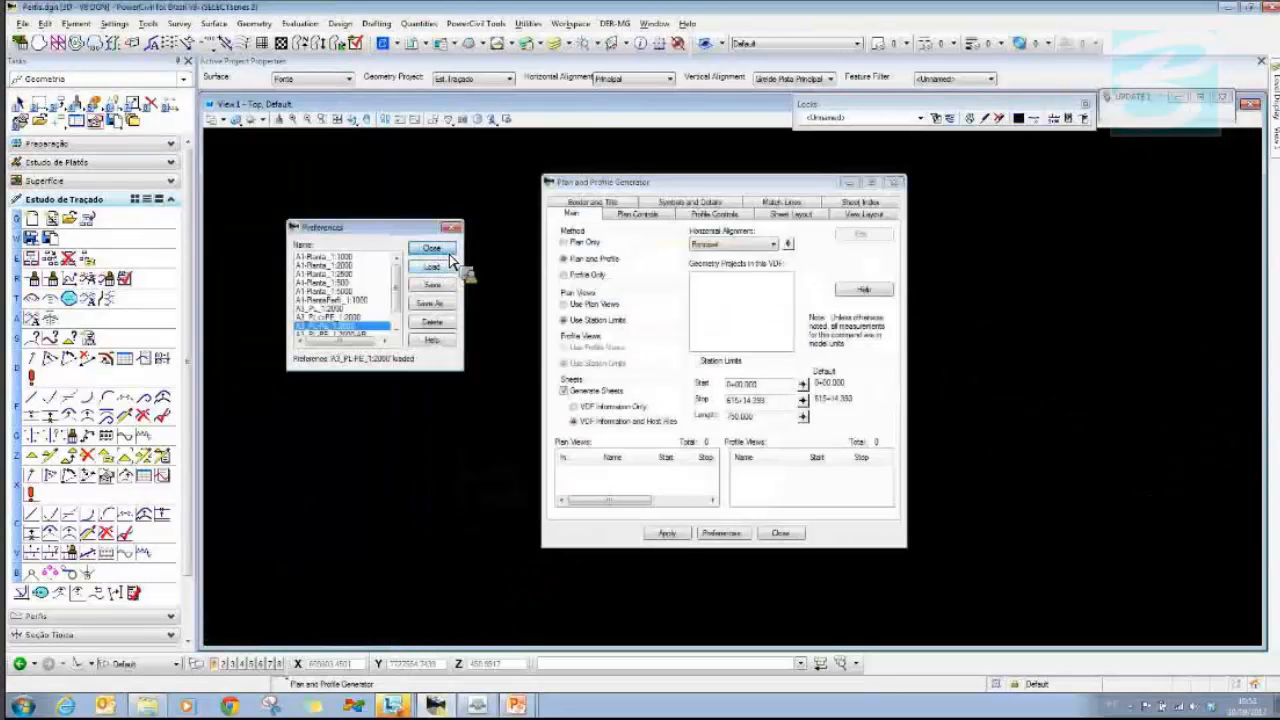
left_click(447, 251)
left_click(632, 215)
left_click(577, 320)
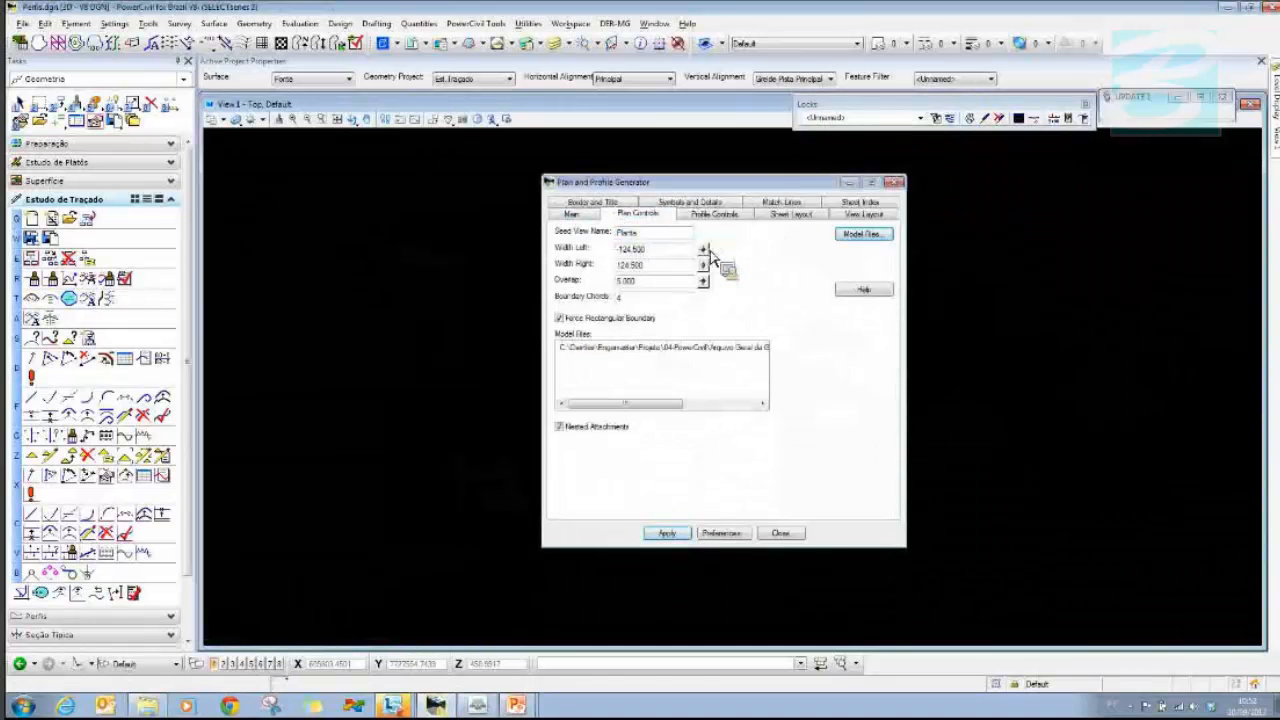
- Choose the profiles' vertical alignment and corridor, and select the Terreno Natural and Eixo Principal surfaces
left_click(714, 214)
left_click(664, 281)
left_click(664, 303)
left_click(572, 347)
left_click(571, 336)
left_click_drag(577, 352, 740, 262)
- Set the host file to Novo_ in the Desenhos folder and generate the plan and profile sheets
left_click(728, 250)
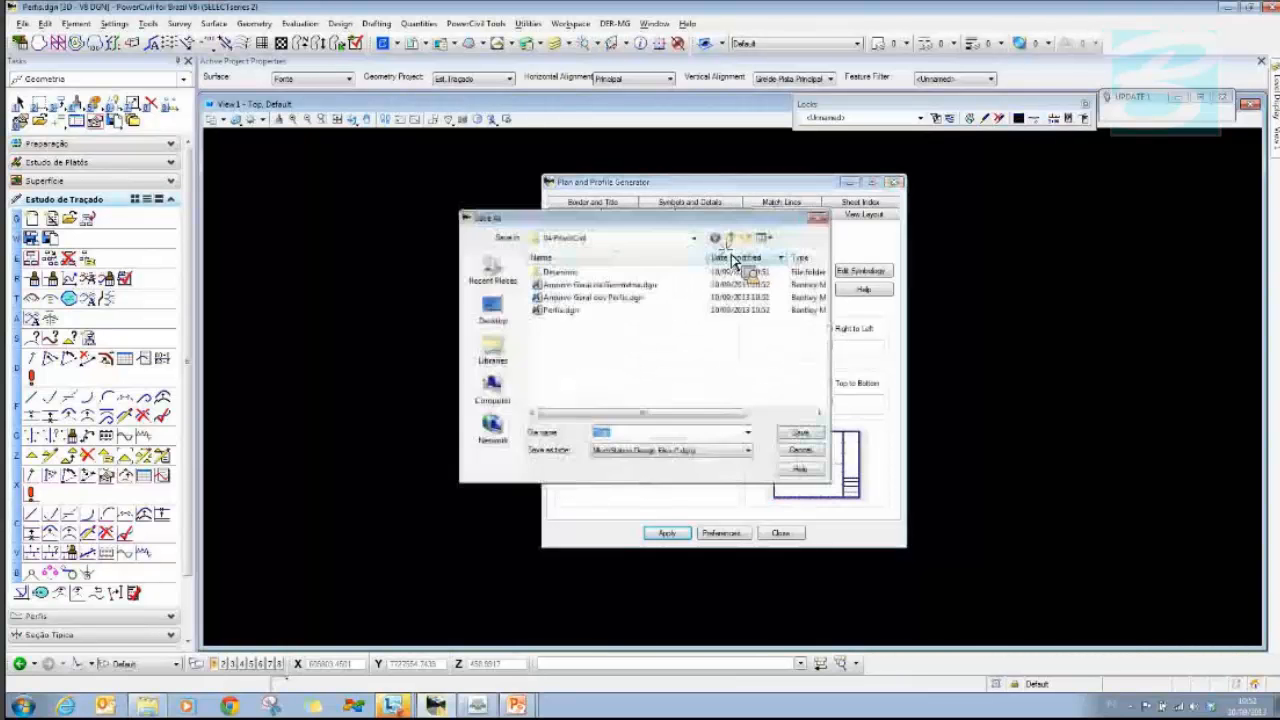
double_click(566, 272)
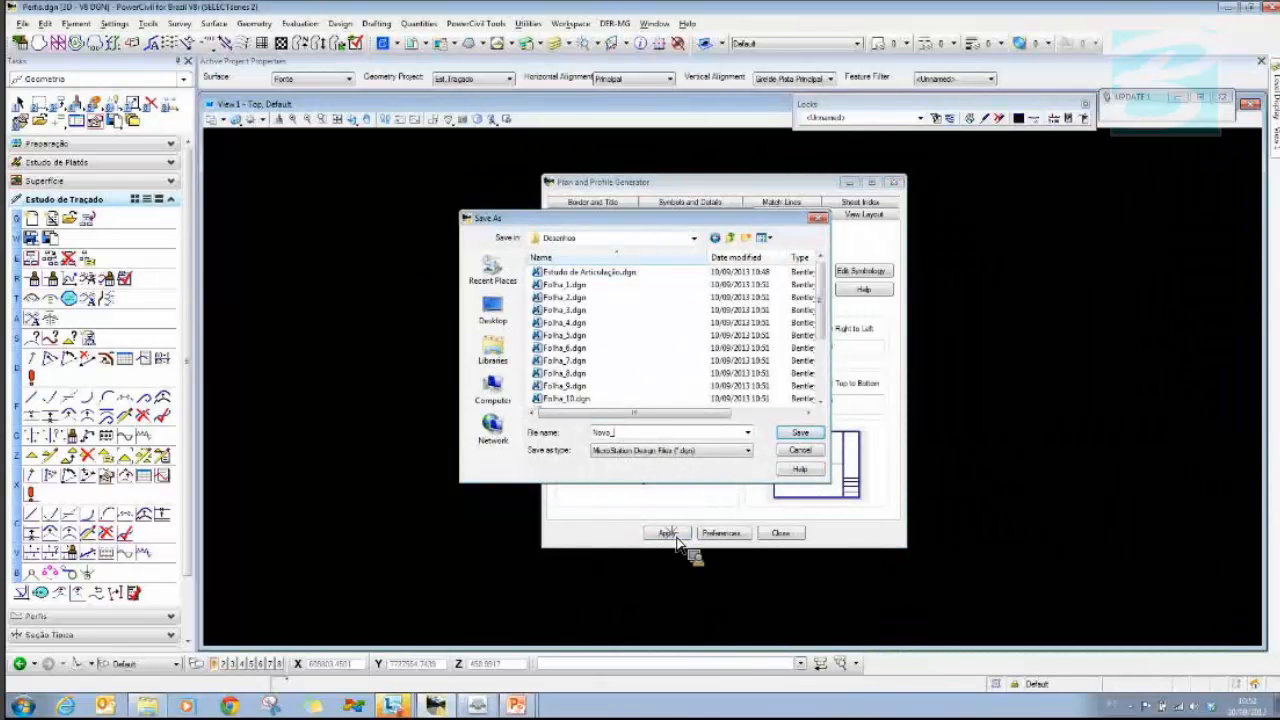
key("Return")
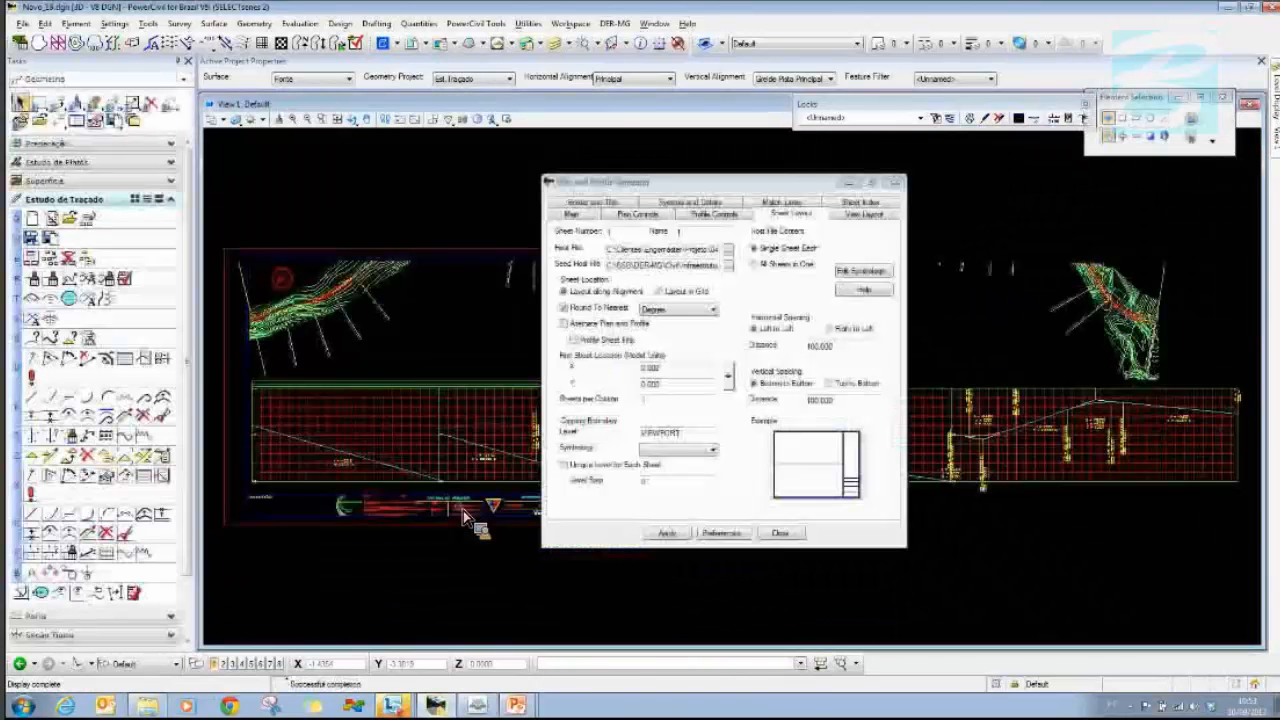
- Show sheets 3, 7 and 8 from the sheet index and examine their plan and profile views
left_click(870, 204)
left_click(737, 387)
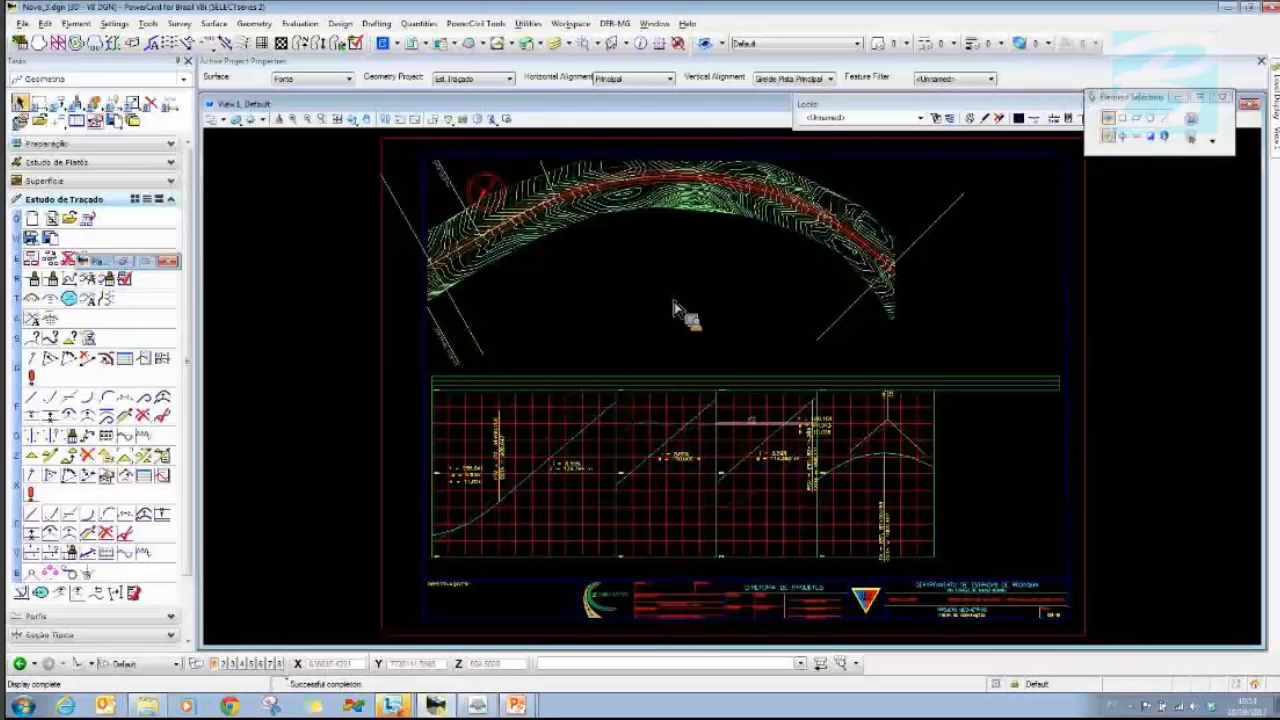
left_click(127, 279)
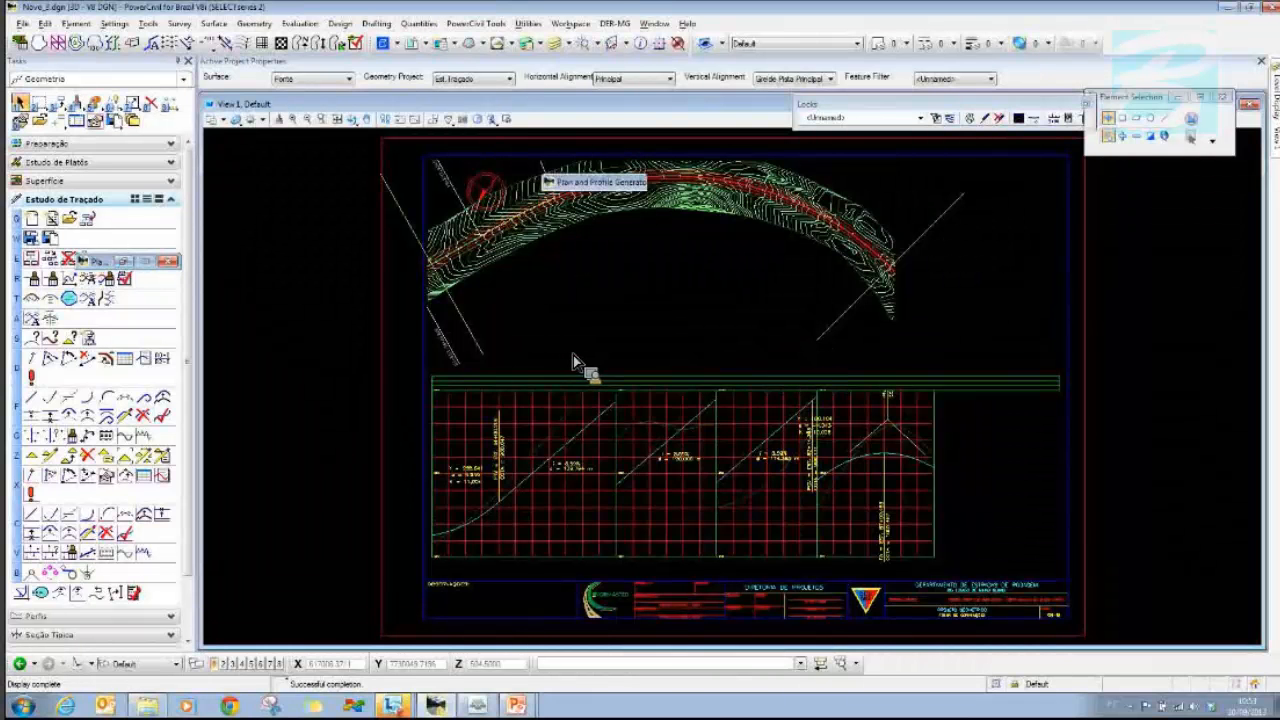
left_click(768, 395)
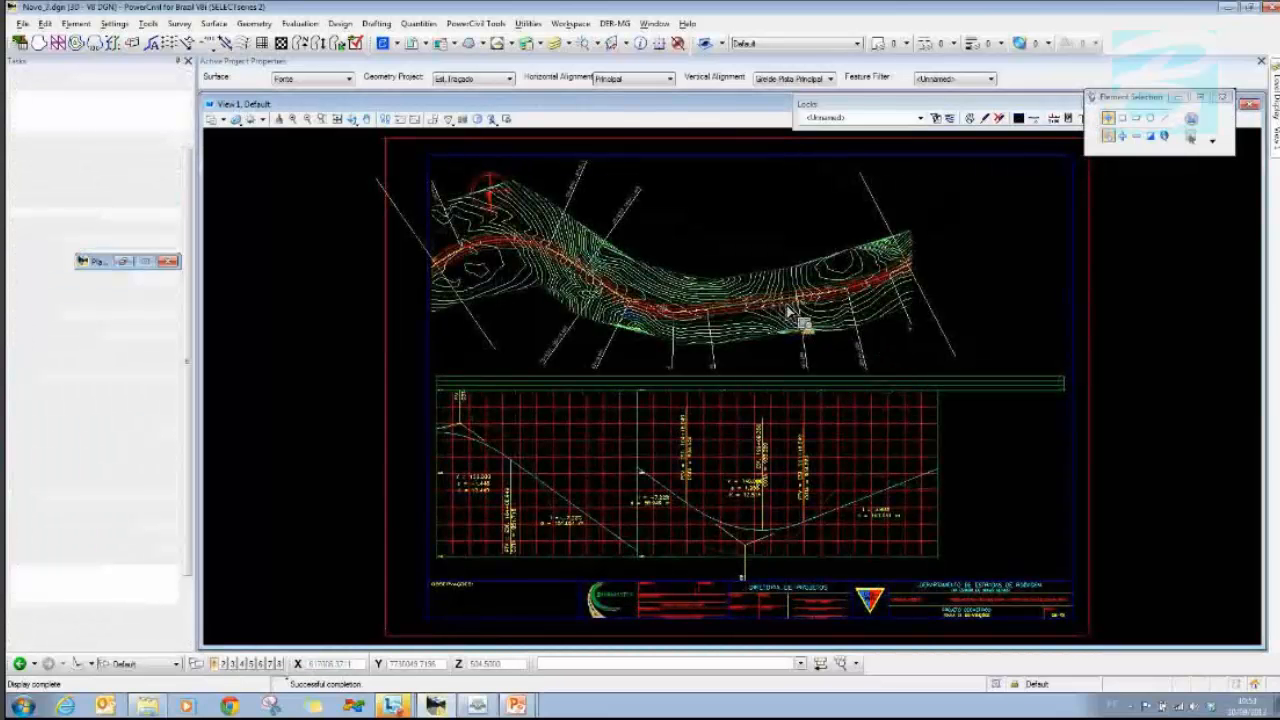
left_click(112, 263)
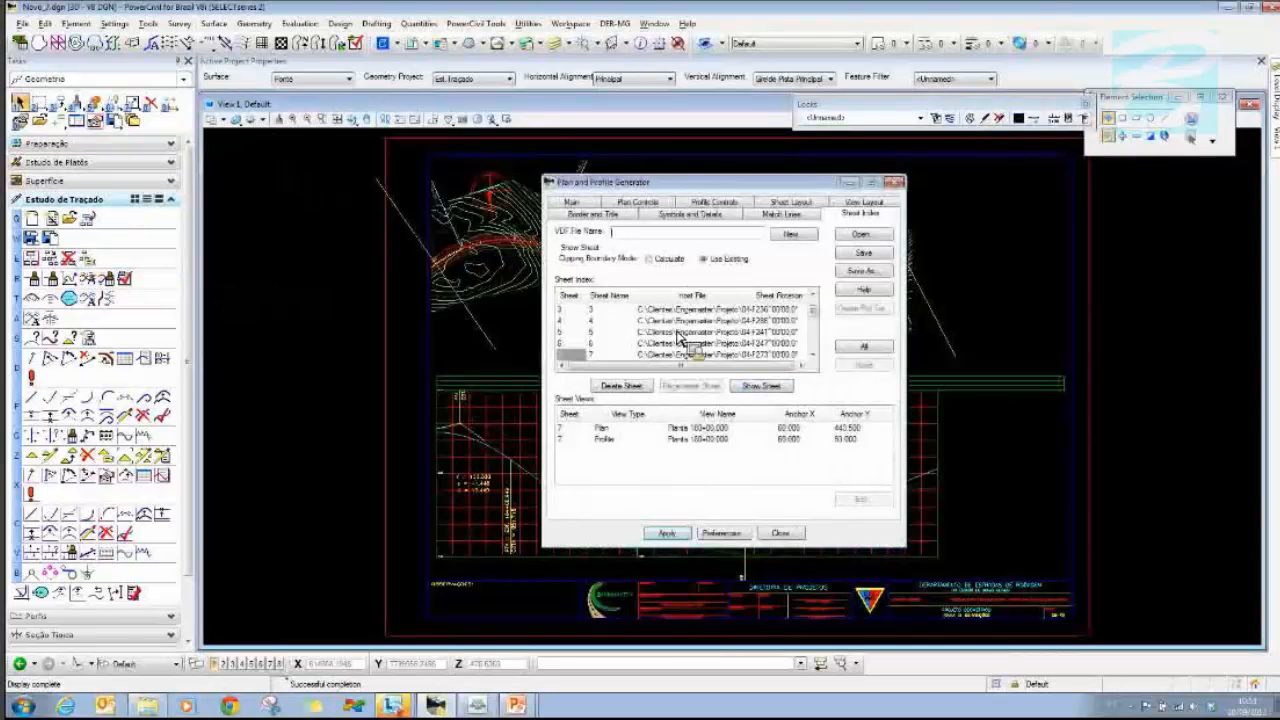
left_click(813, 355)
left_click(589, 355)
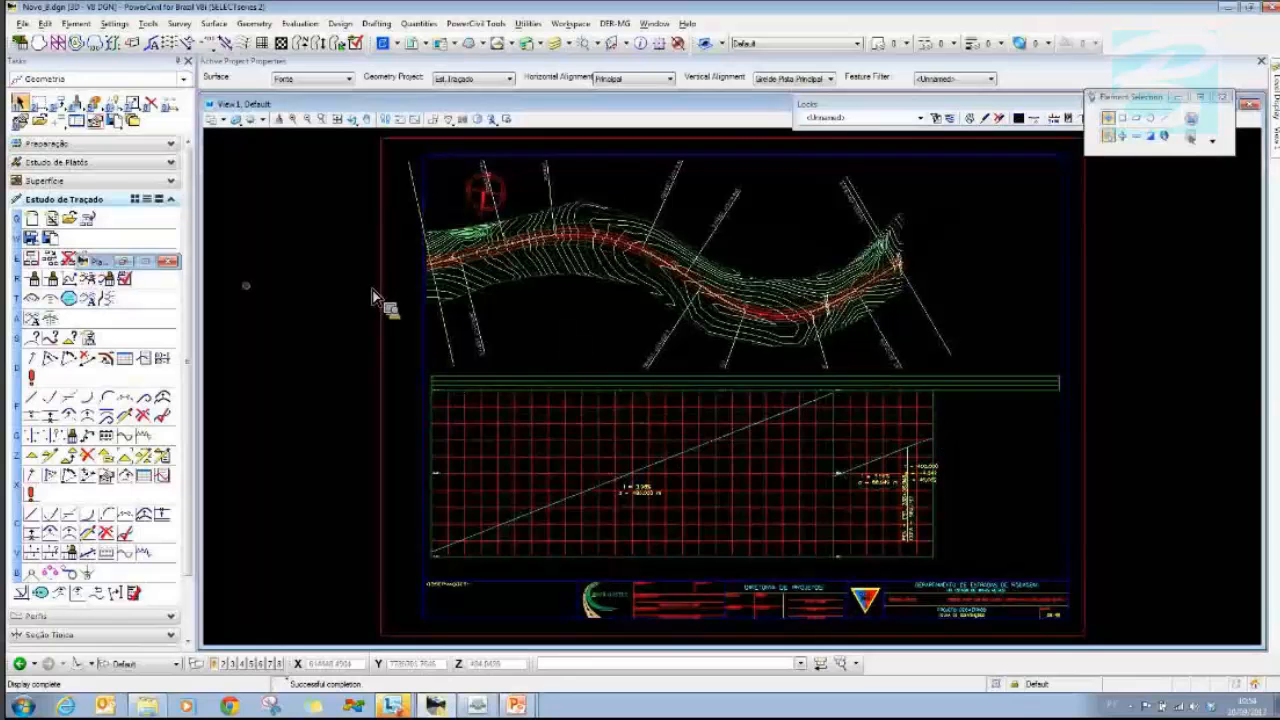
left_click(130, 272)
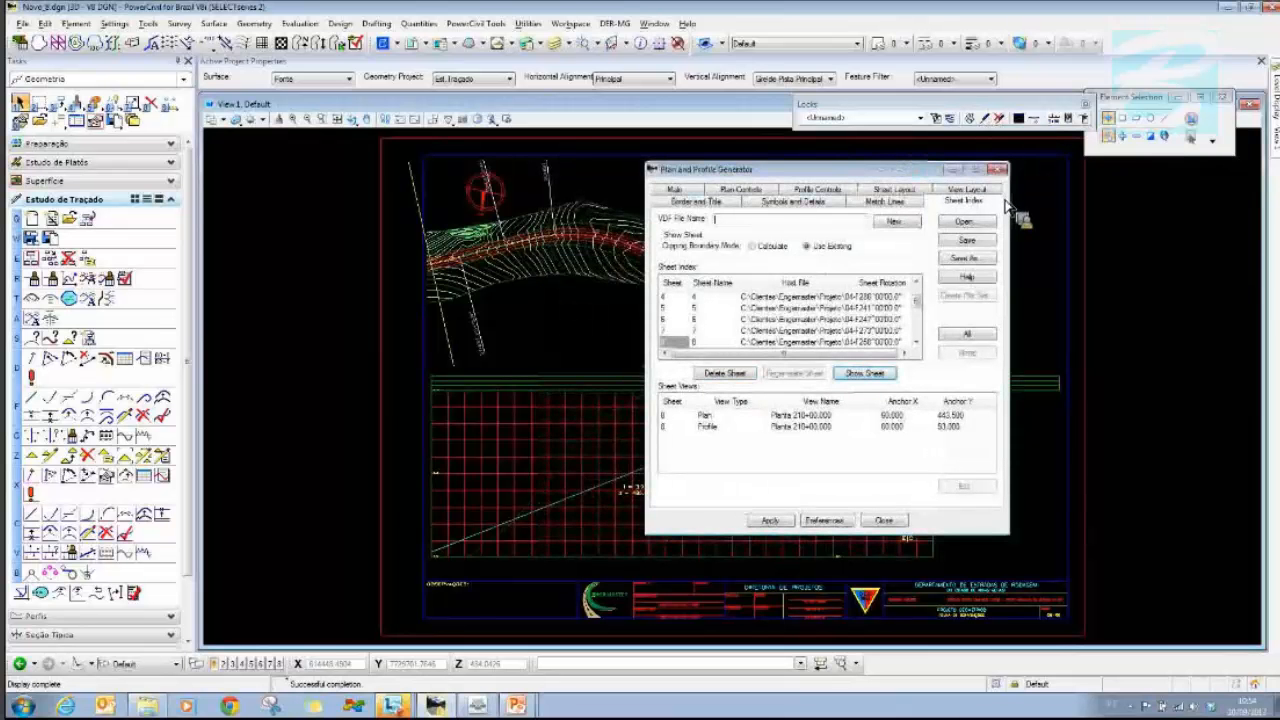
- Clear the sheet index and close the Plan and Profile Generator without saving the current VDF file
left_click(962, 222)
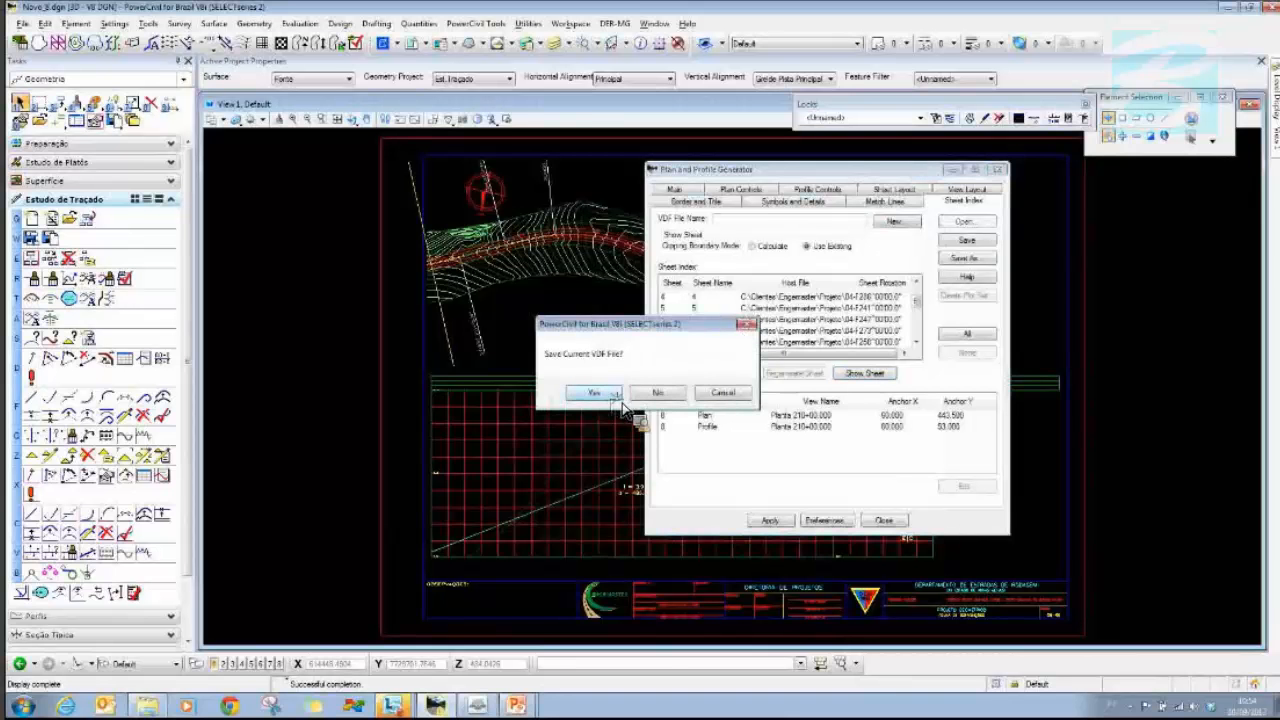
left_click(661, 396)
left_click(882, 519)
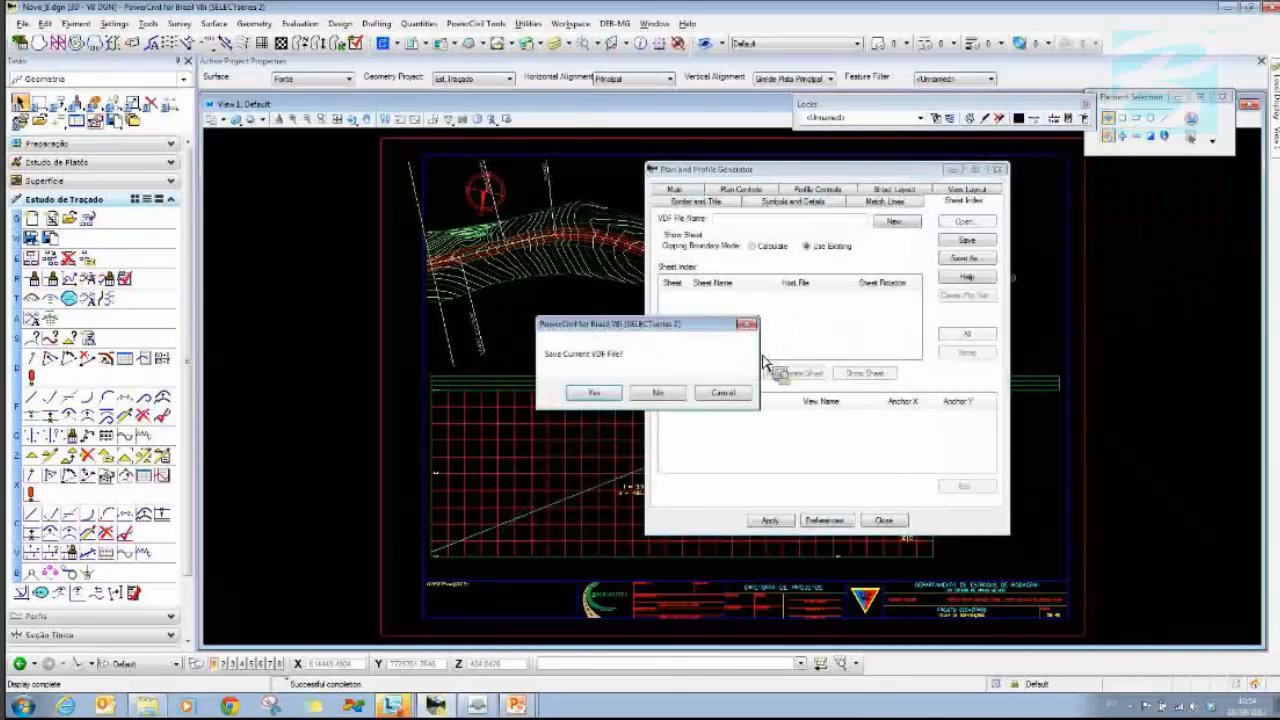
left_click(668, 394)
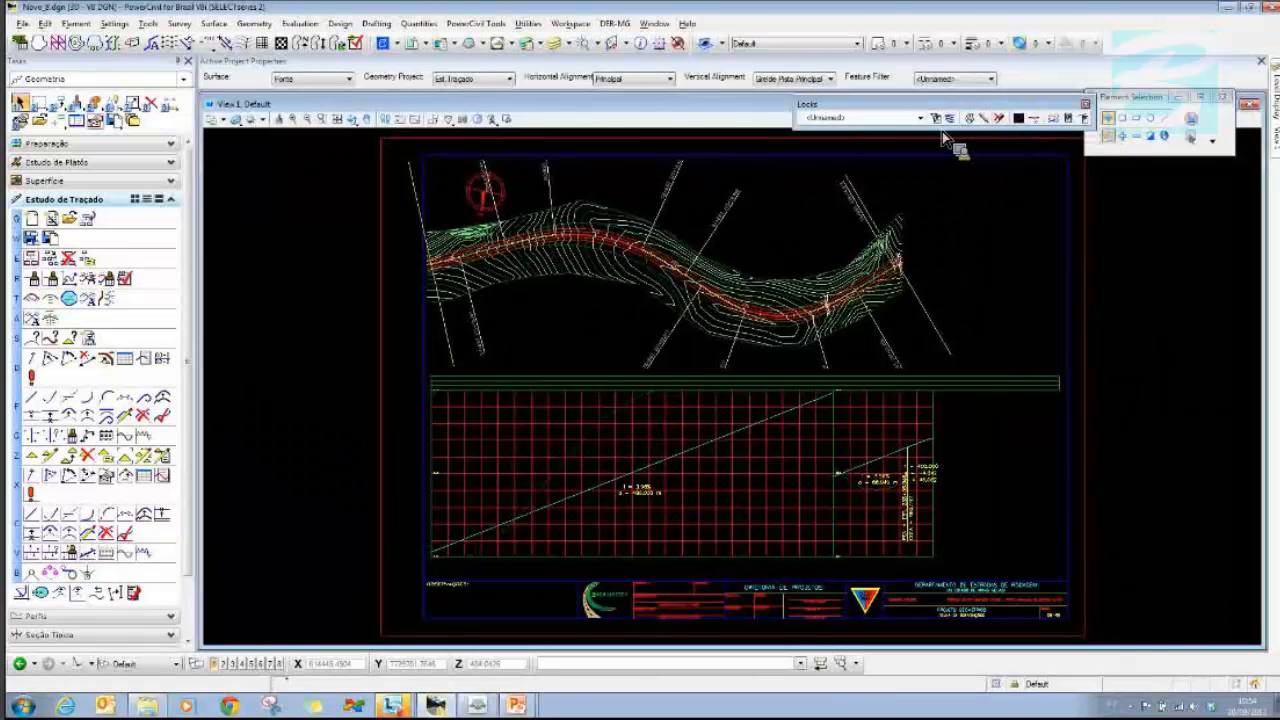
- Create a new drawing in the 04-PowerCivil folder as Arquivo Geral dos Perfis.dgn, replacing the existing file
left_click(22, 23)
left_click(54, 62)
left_click(666, 252)
left_click(540, 311)
left_click_drag(540, 311, 474, 328)
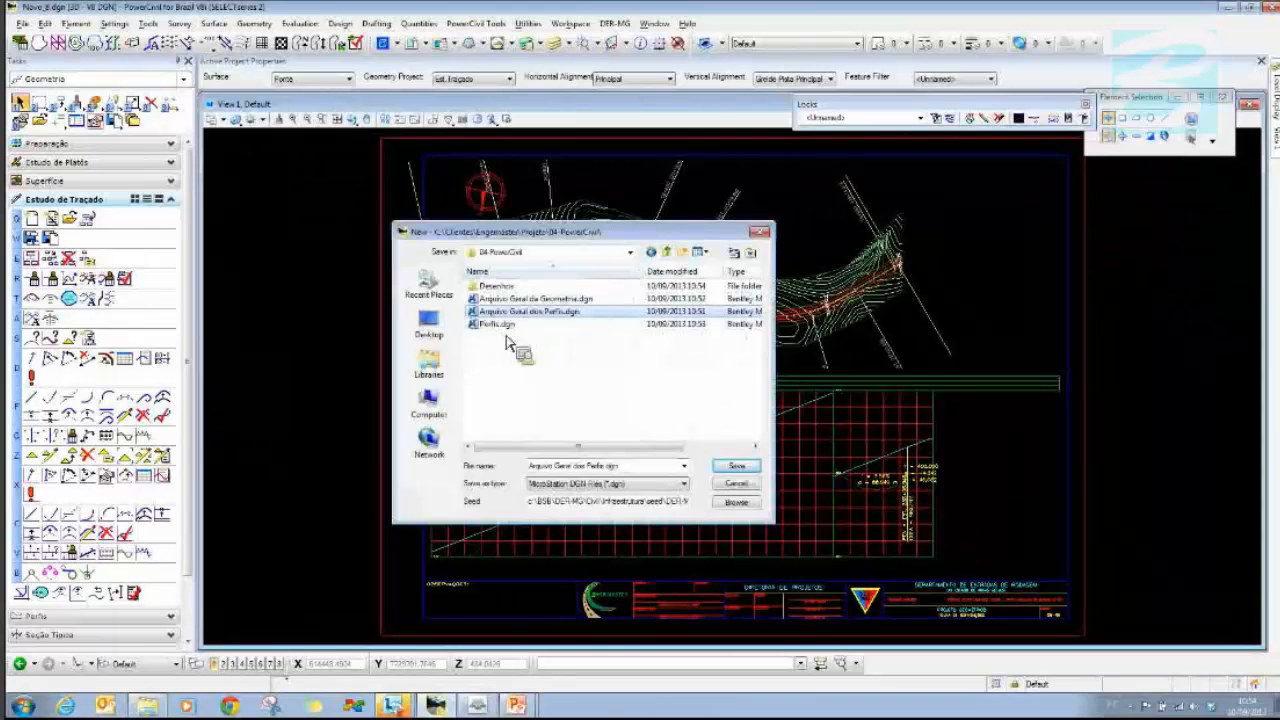
left_click(734, 466)
left_click(684, 358)
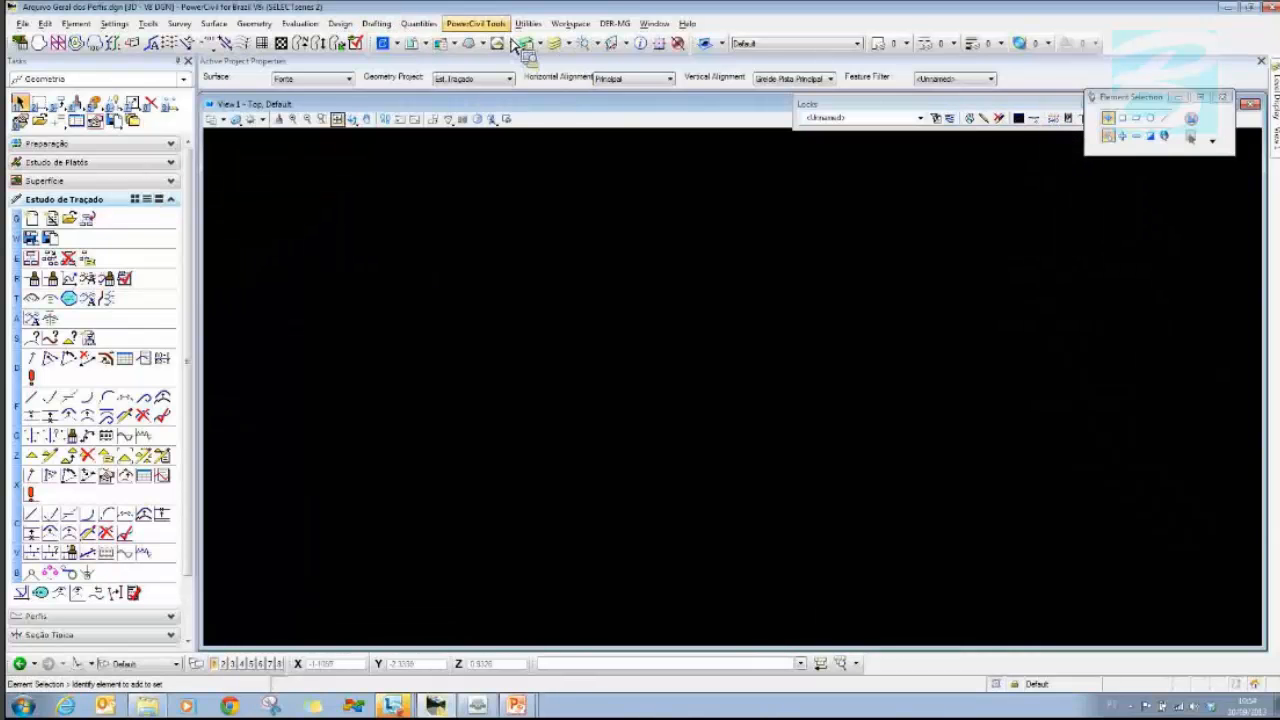
- Start the Plan and Profile Generator and load the A3_PL-PE_1:2000 preference
left_click(480, 24)
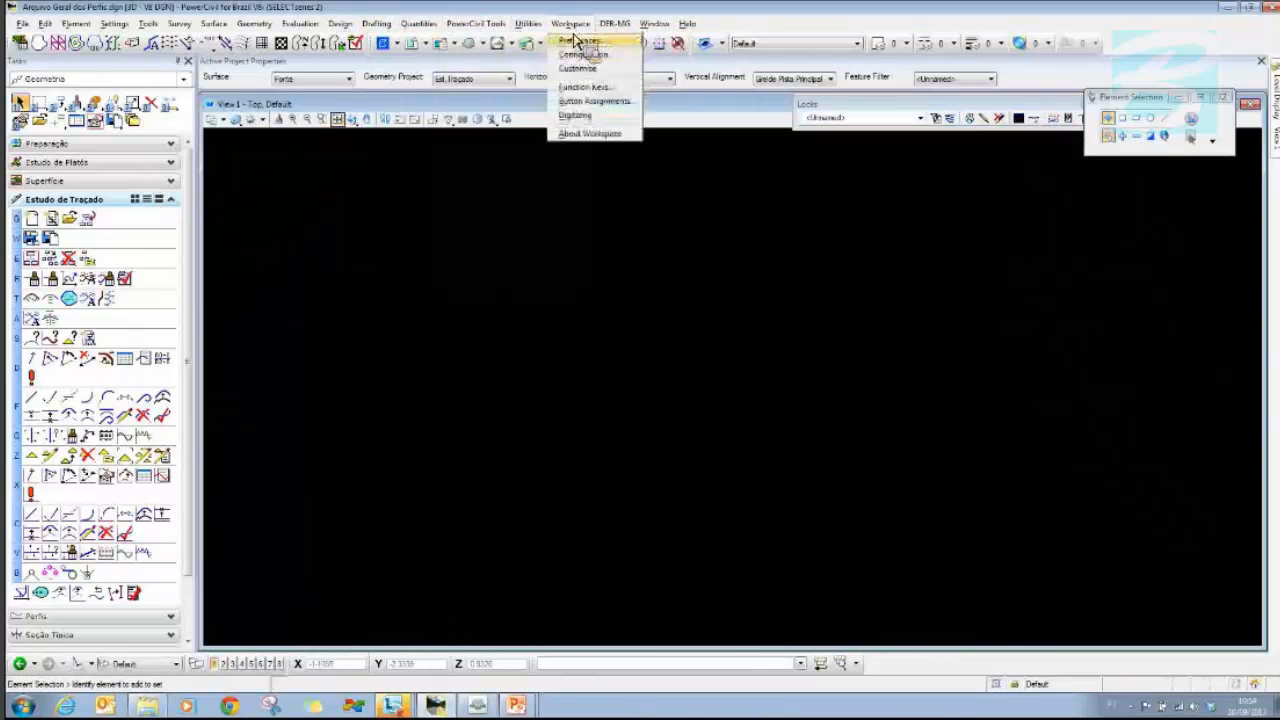
mouse_move(376, 23)
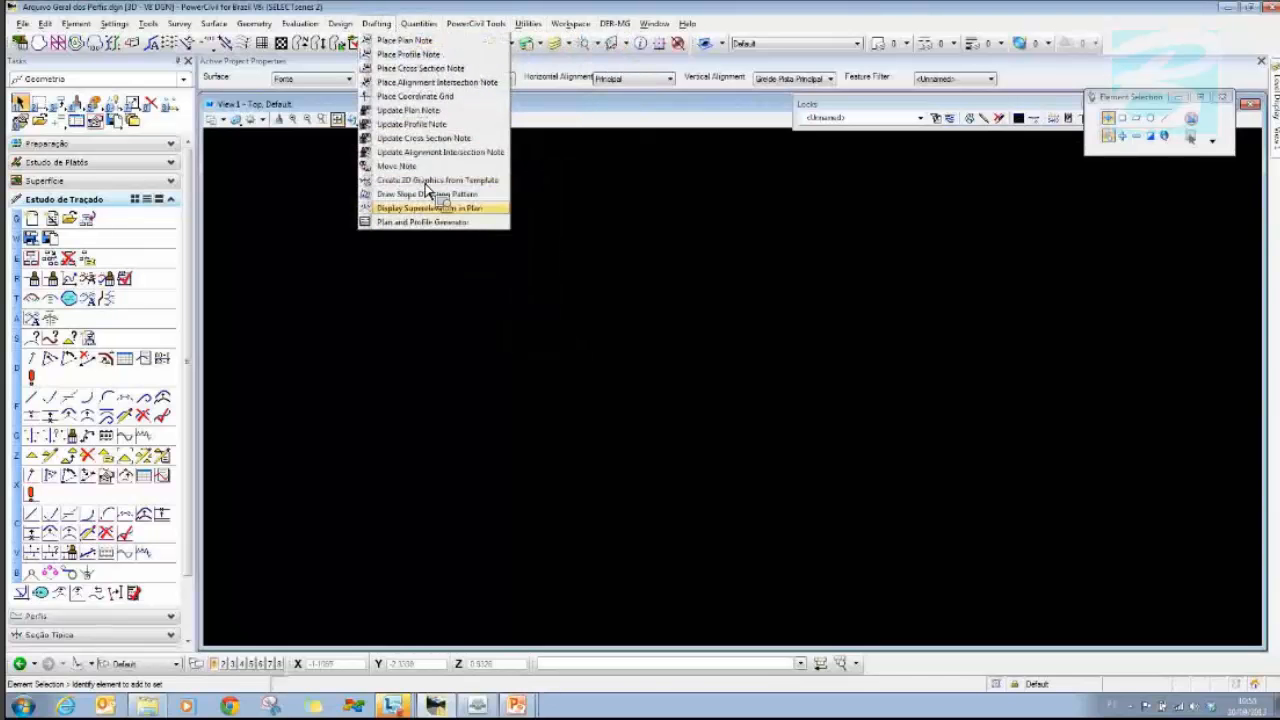
left_click(441, 222)
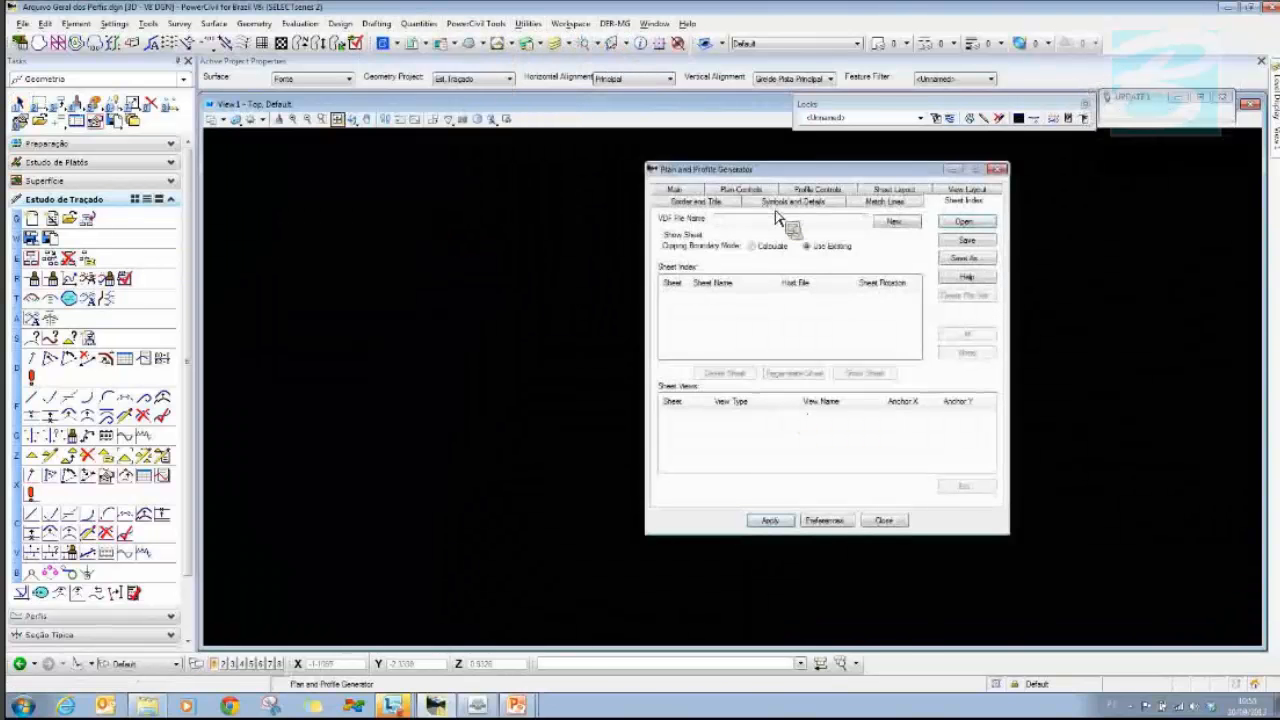
left_click(673, 201)
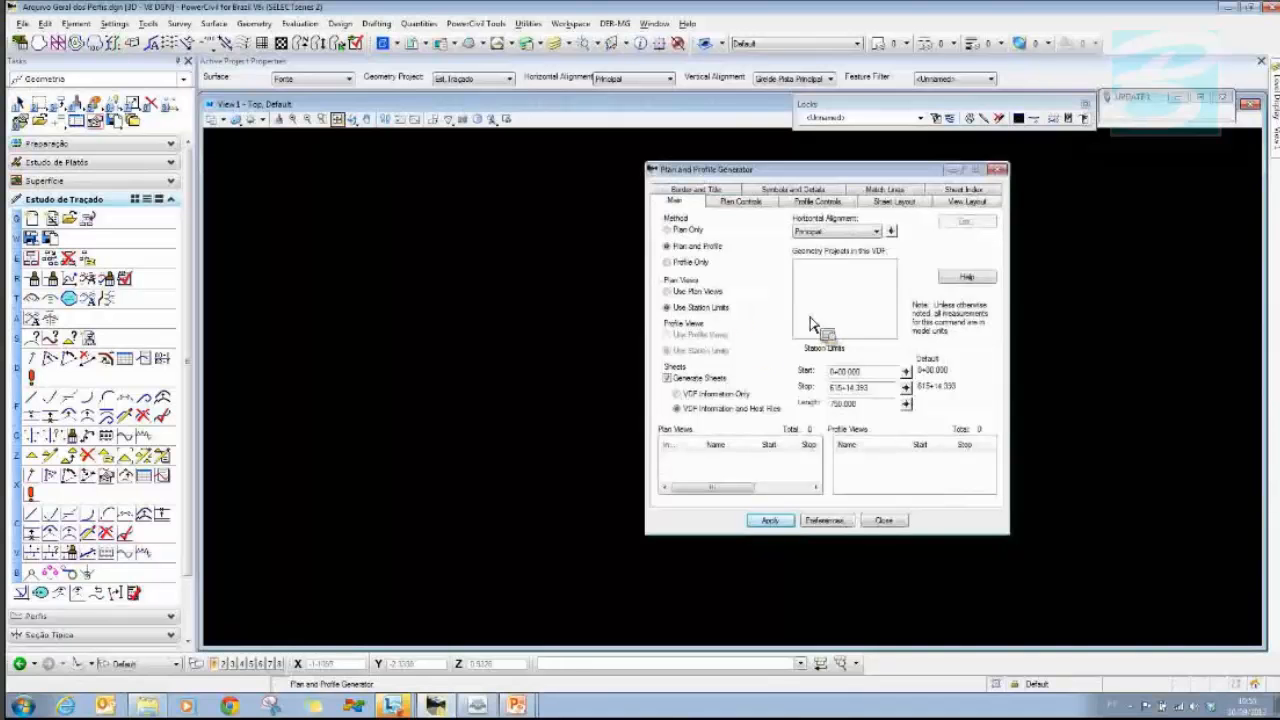
left_click(824, 520)
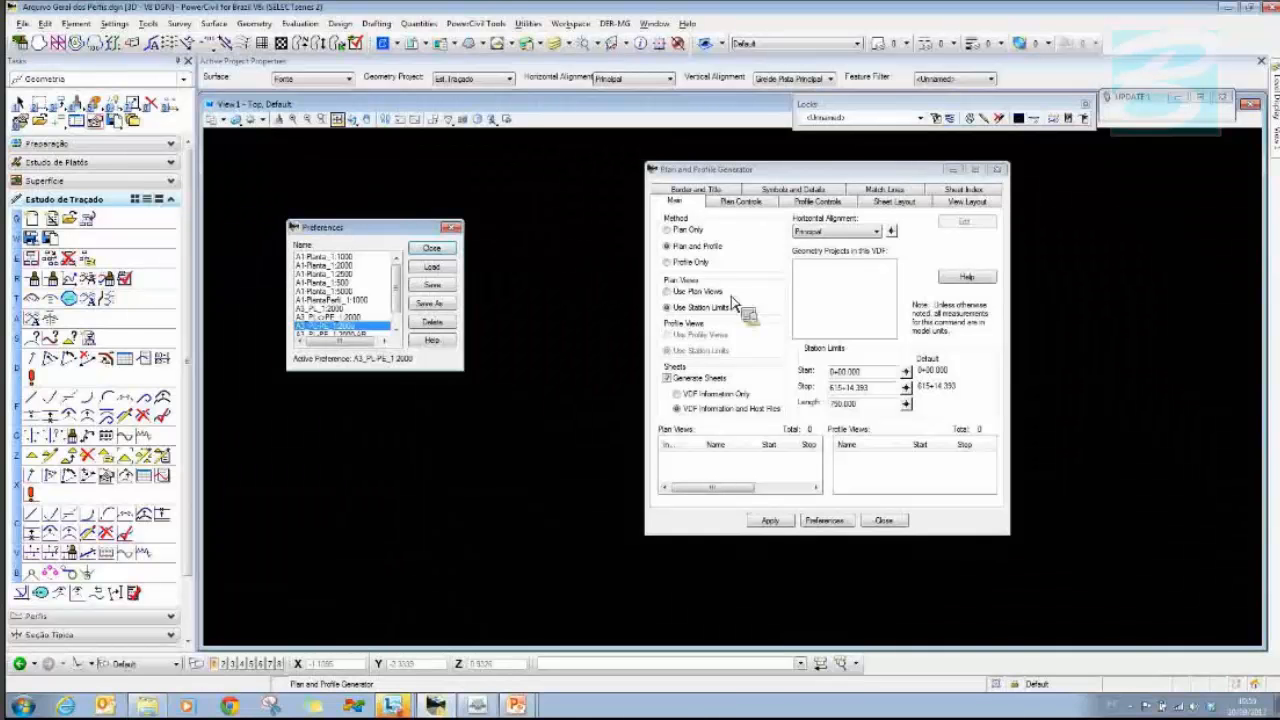
- Set the profiles' vertical alignment to Greide Pista Principal and corridor to Eixo Principal, selecting only the Terreno Natural and Eixo Principal surfaces
left_click(818, 201)
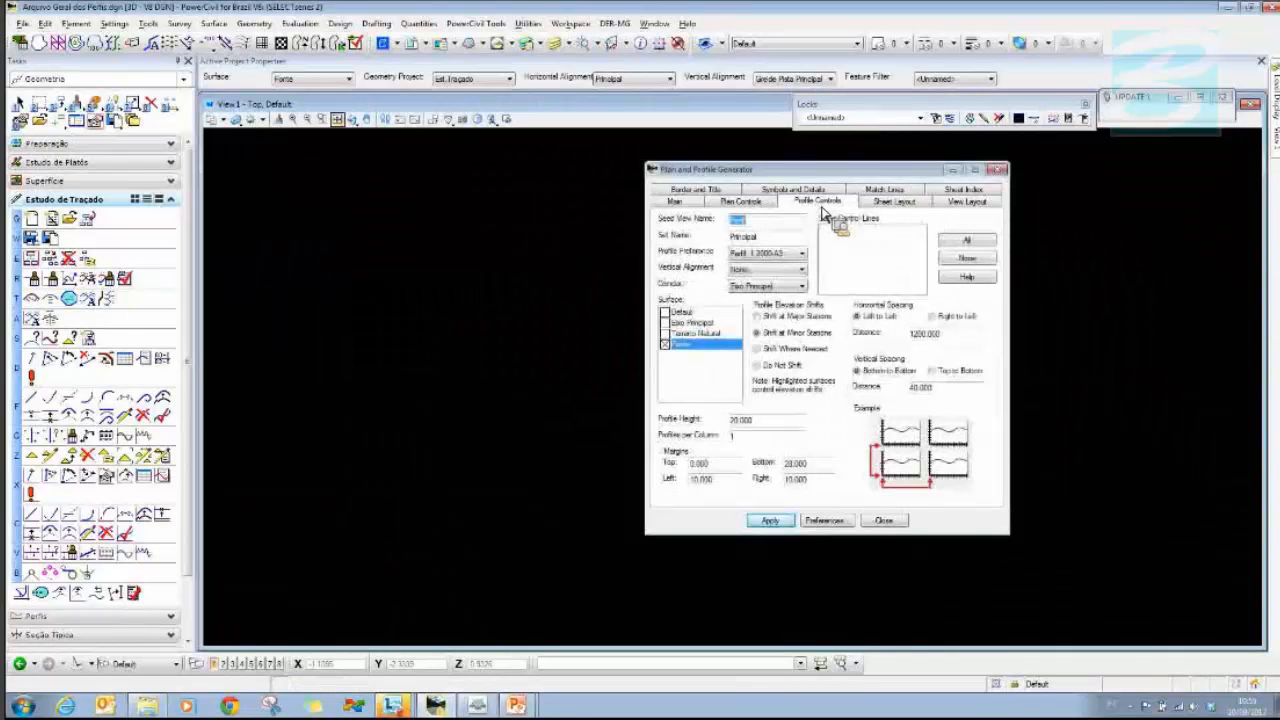
left_click(772, 269)
left_click(769, 291)
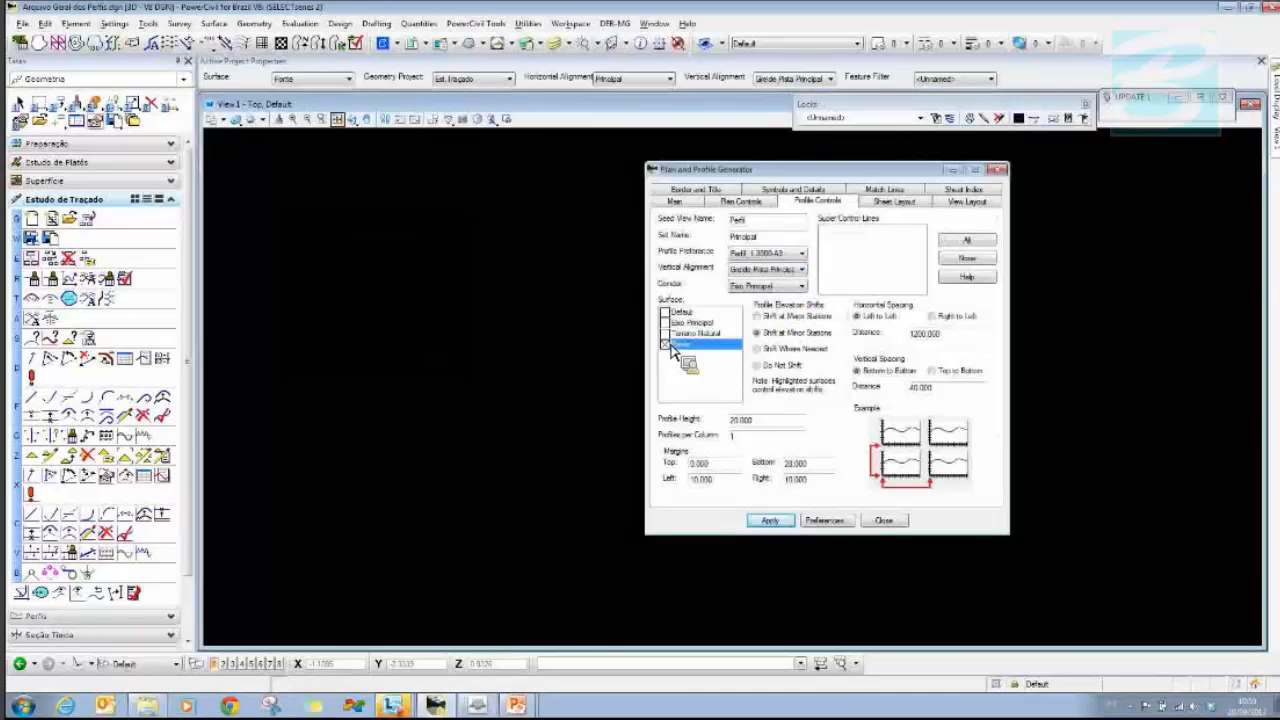
left_click(665, 322)
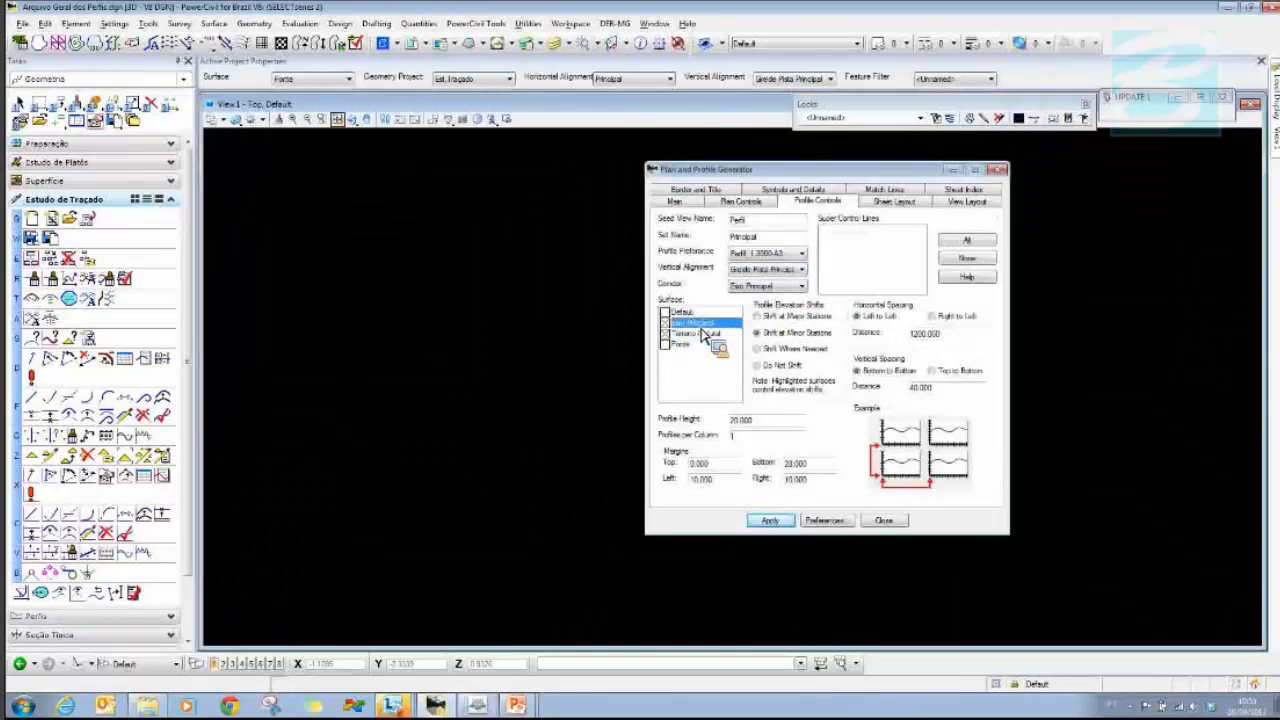
- Set the host file to Folha_ in a new folder named Emissão and generate the plan and profile sheets
left_click(893, 201)
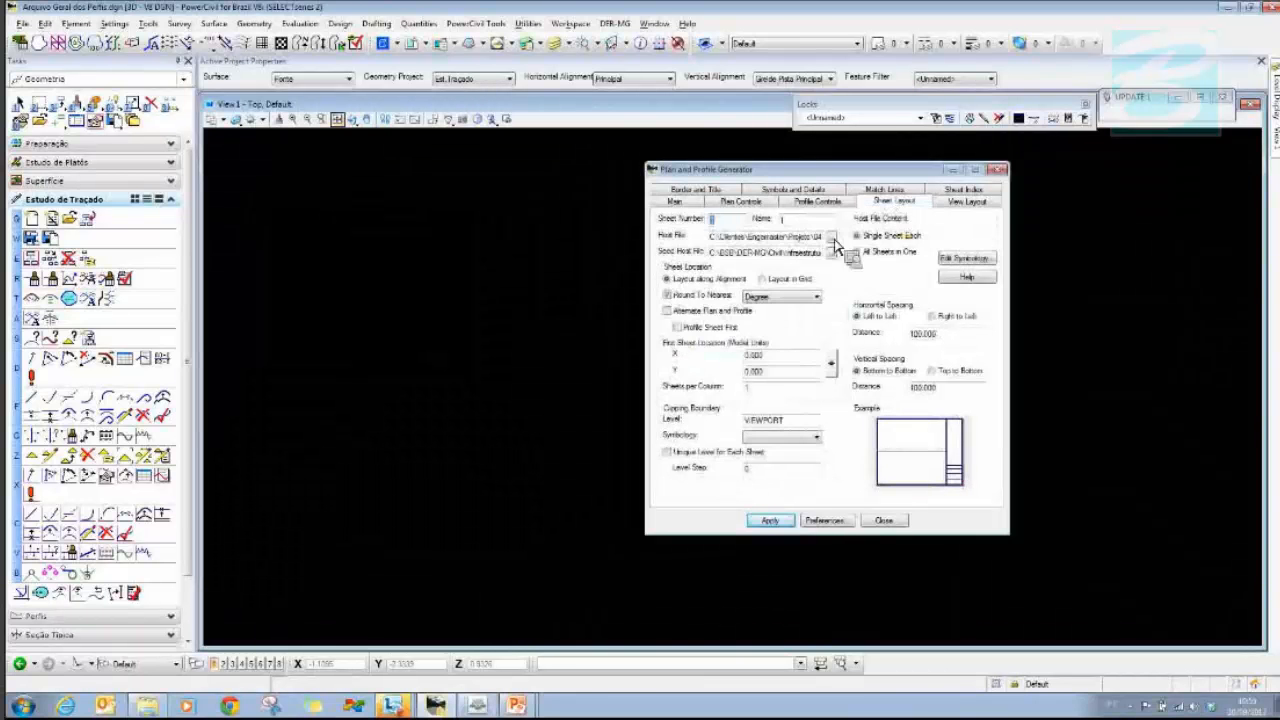
left_click(810, 248)
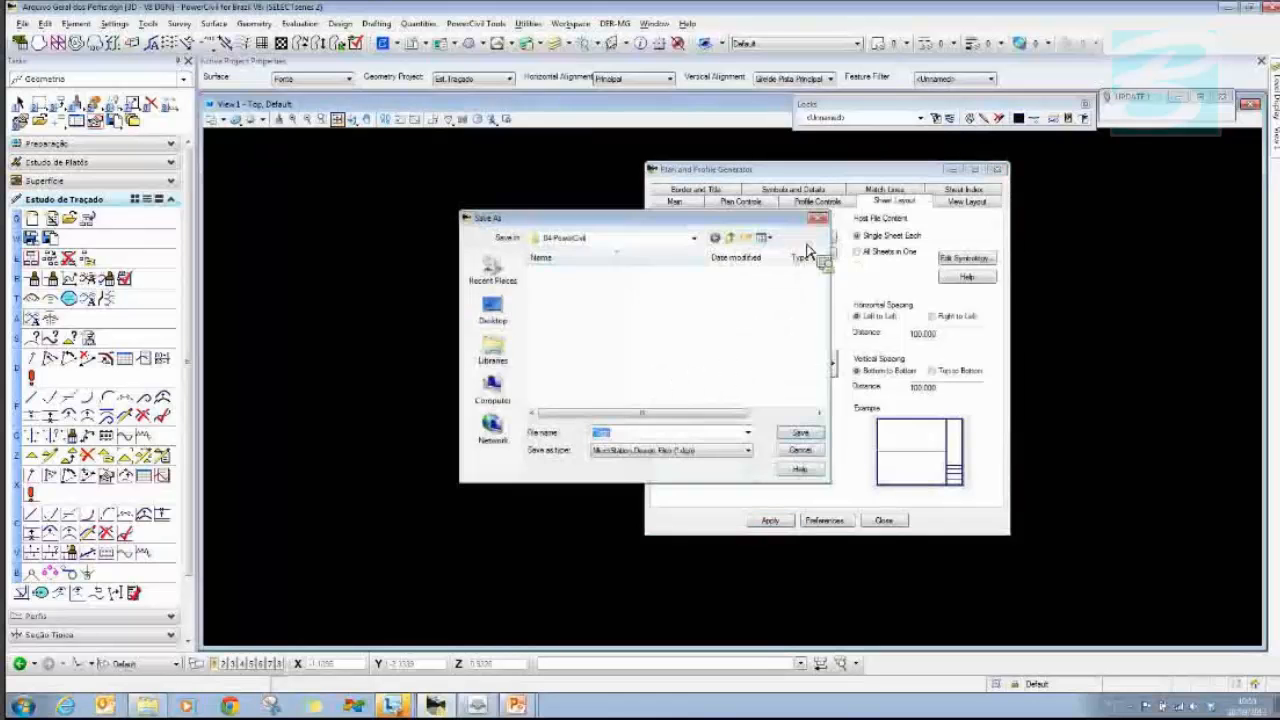
left_click(746, 238)
type("Emissão")
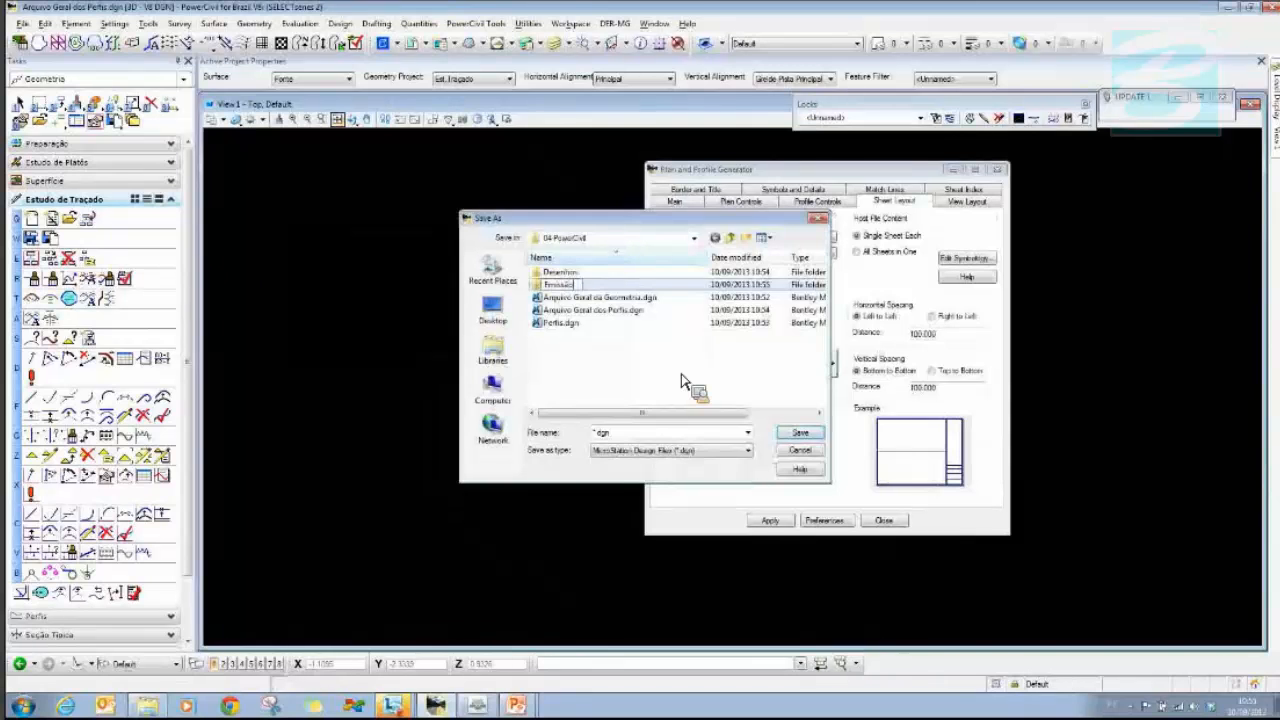
key("Return")
double_click(612, 285)
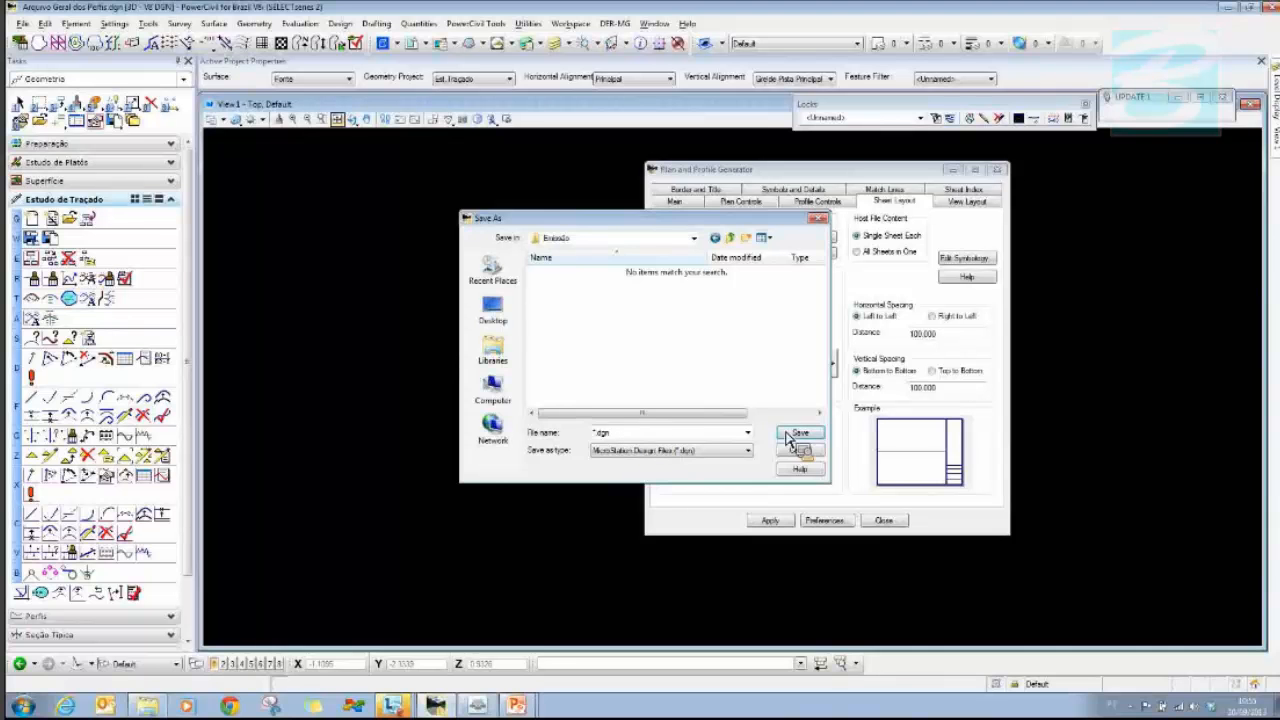
key("Escape")
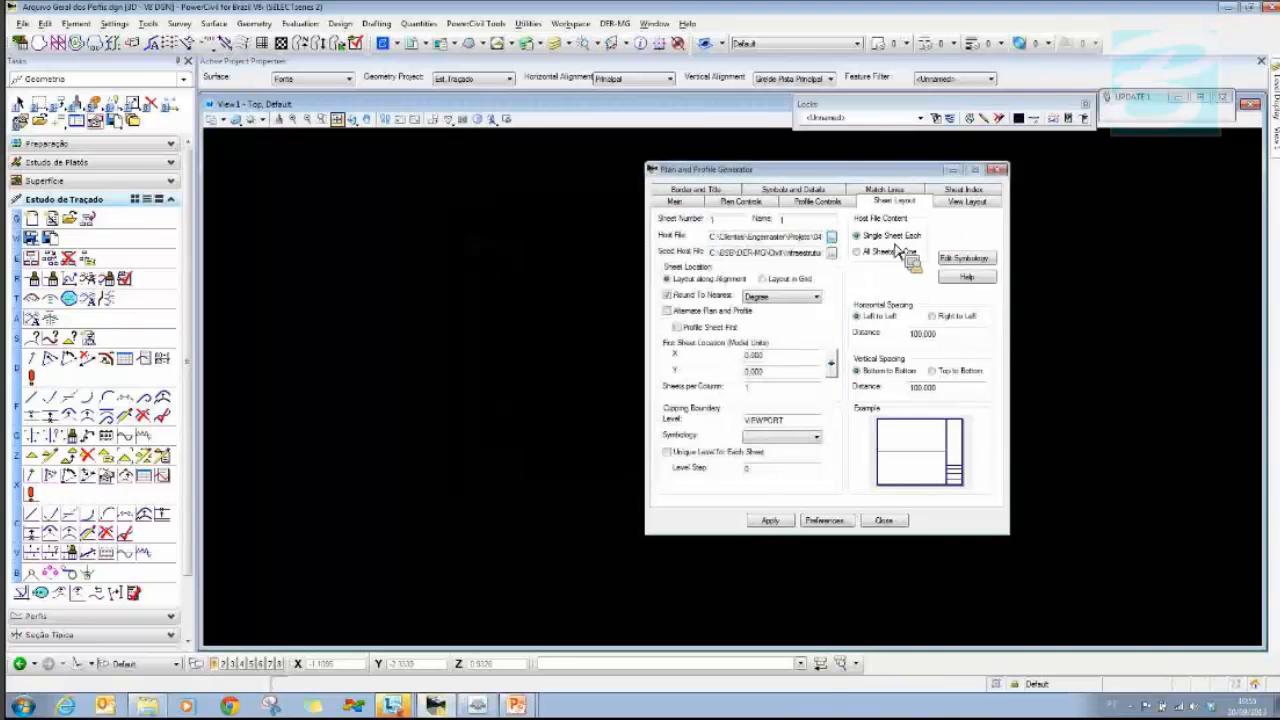
left_click(778, 522)
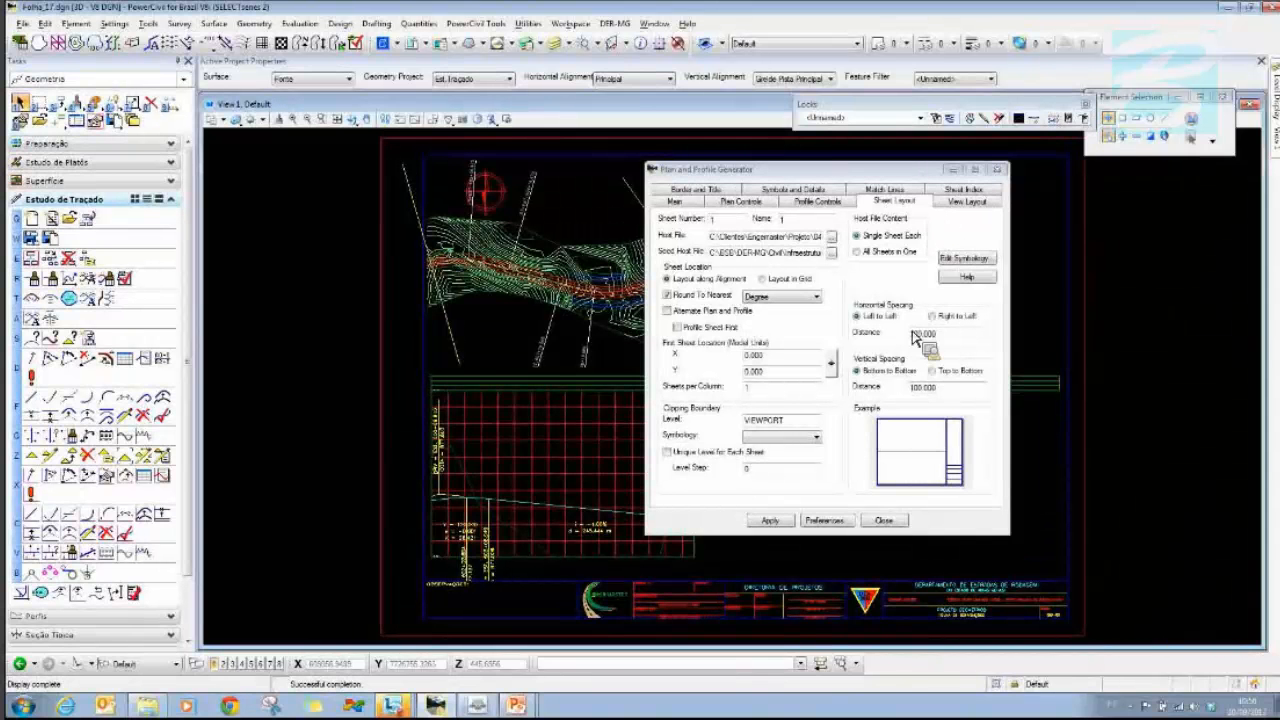
- Save the sheet index as the VDF file indice.vdf in the Emissão folder
left_click(963, 189)
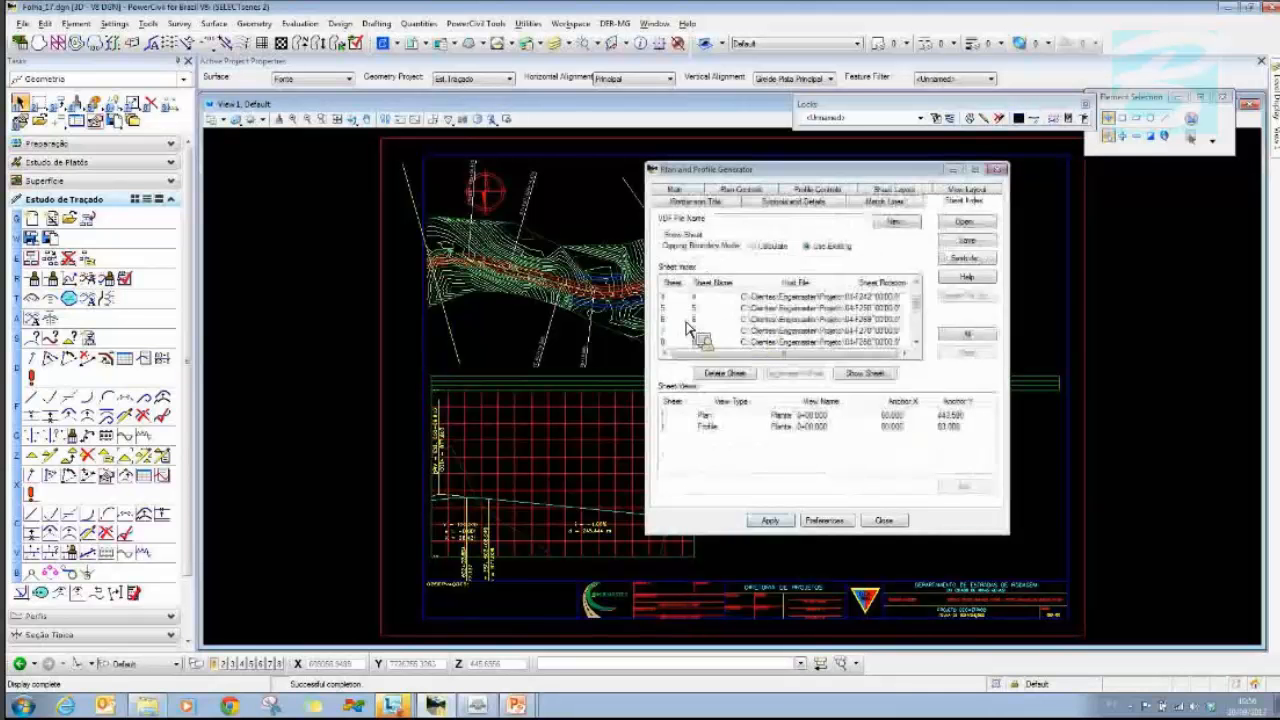
scroll(912, 305, "up", 1)
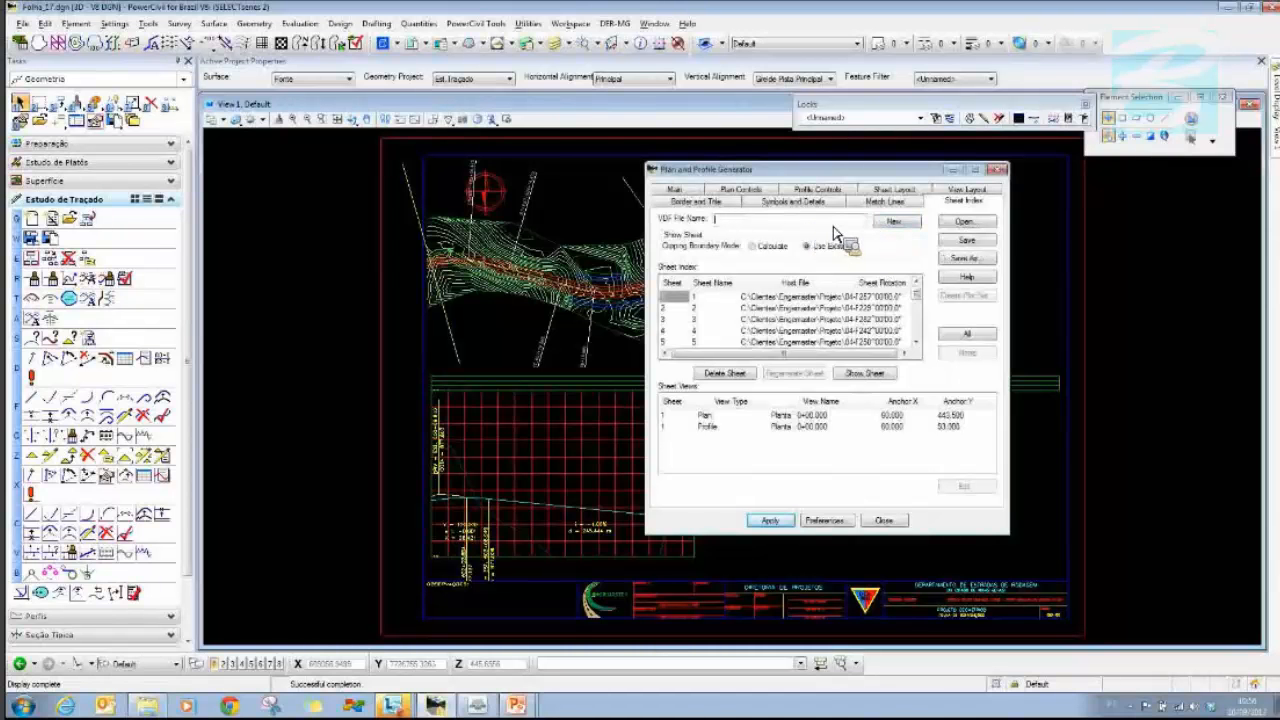
left_click(979, 256)
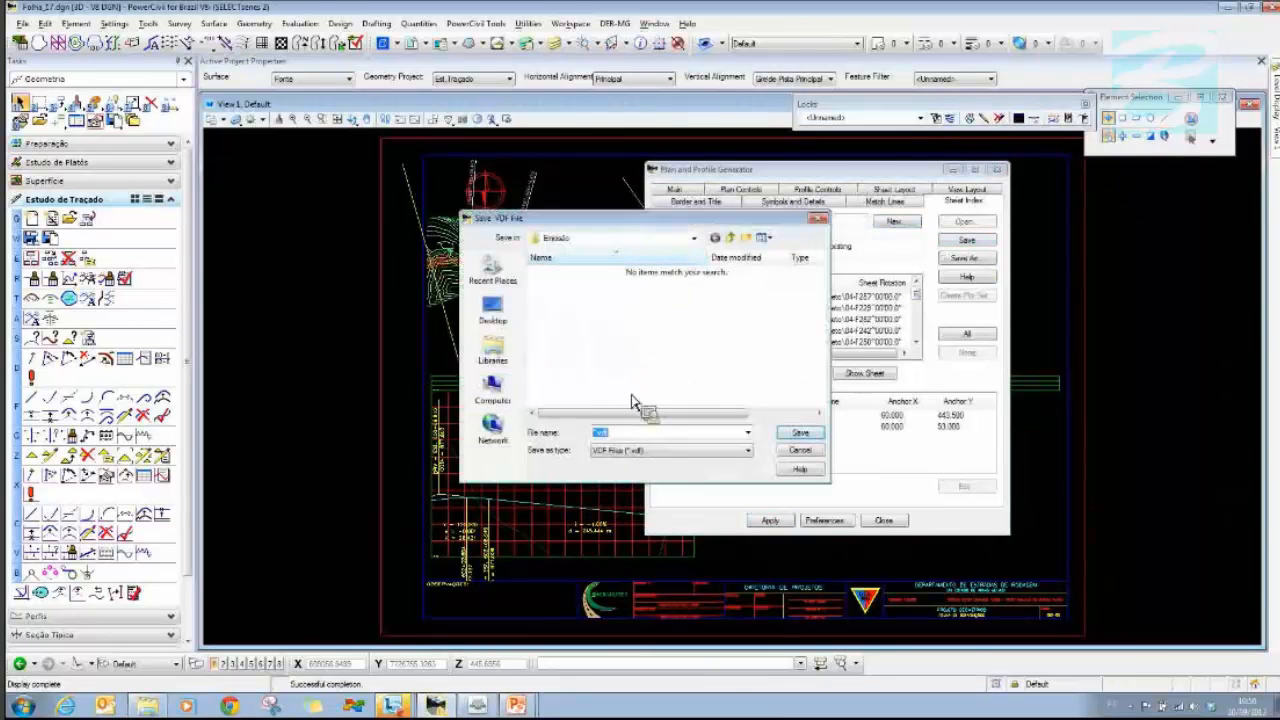
left_click(598, 435)
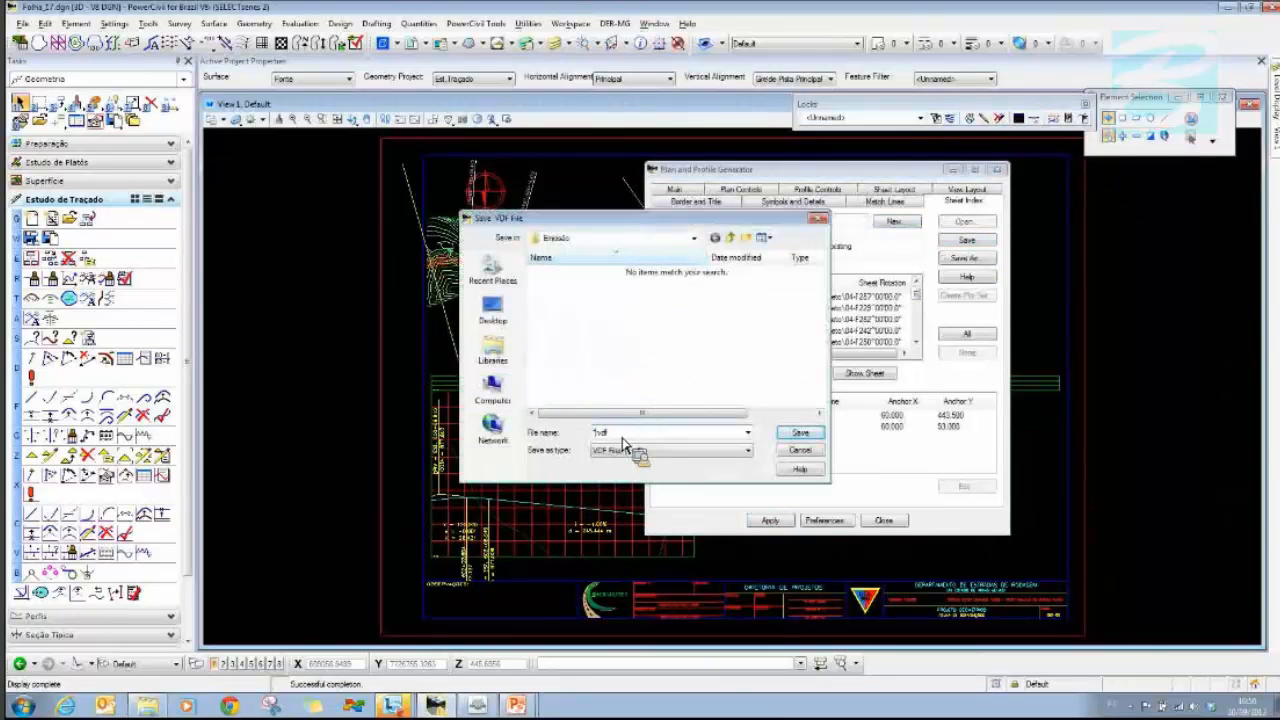
key("BackSpace")
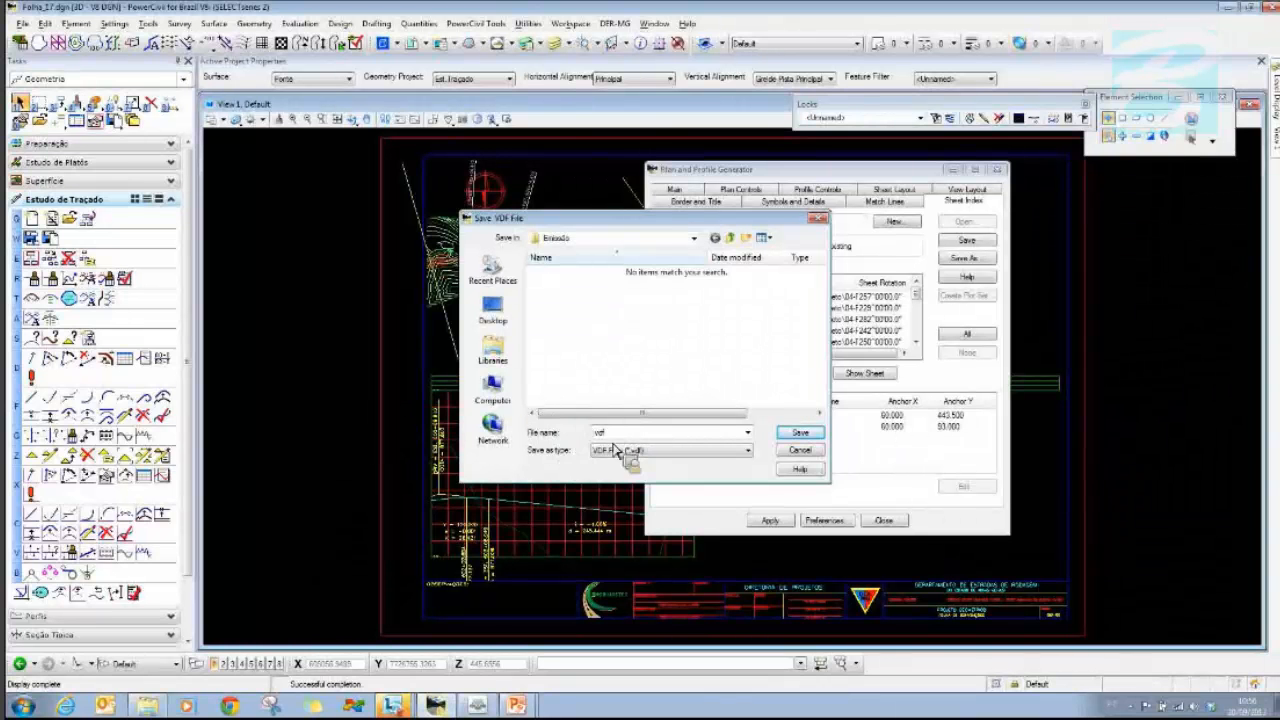
type("indice")
left_click(810, 435)
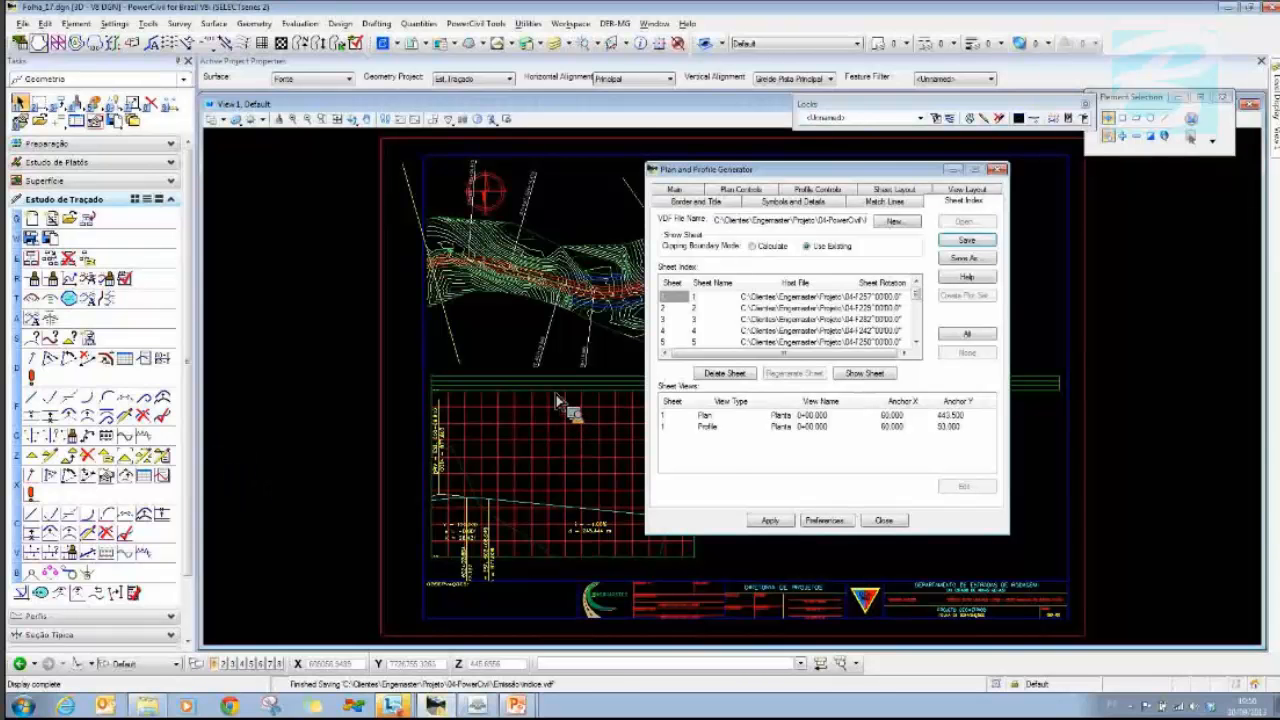
- Open Arquivo Geral dos Perfis.dgn and examine the generated profiles up close
key("alt+f")
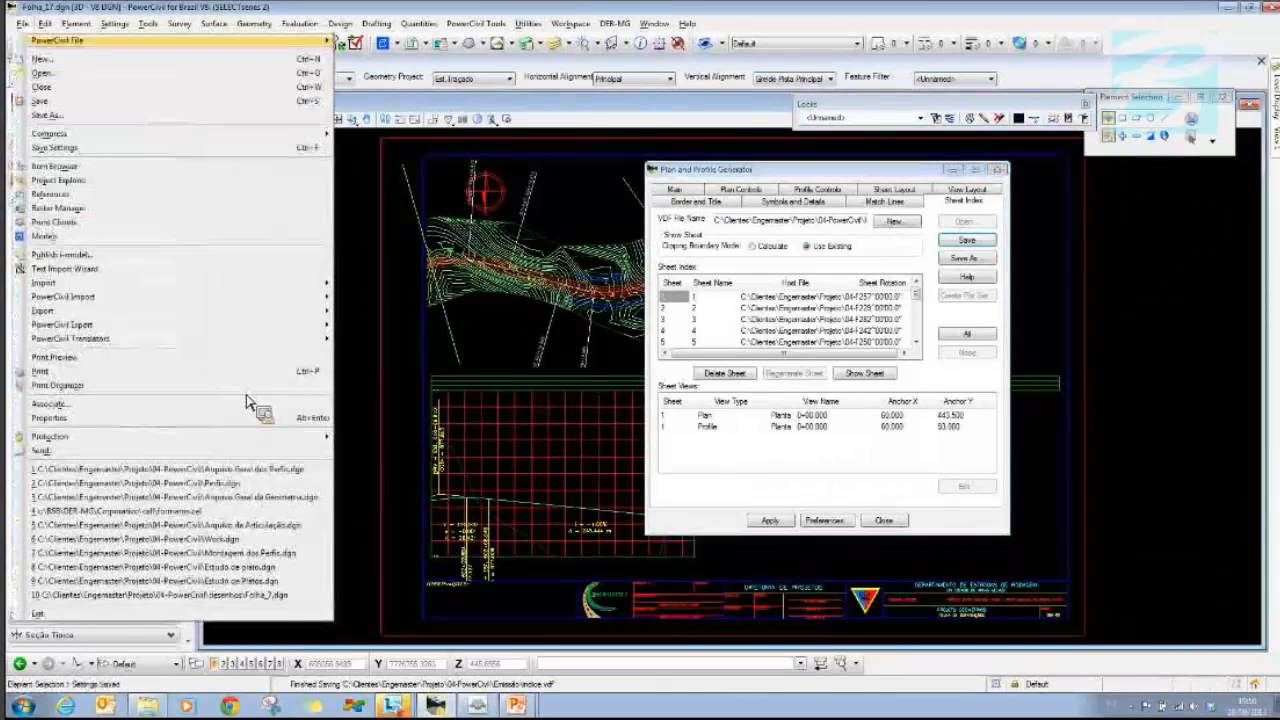
key("1")
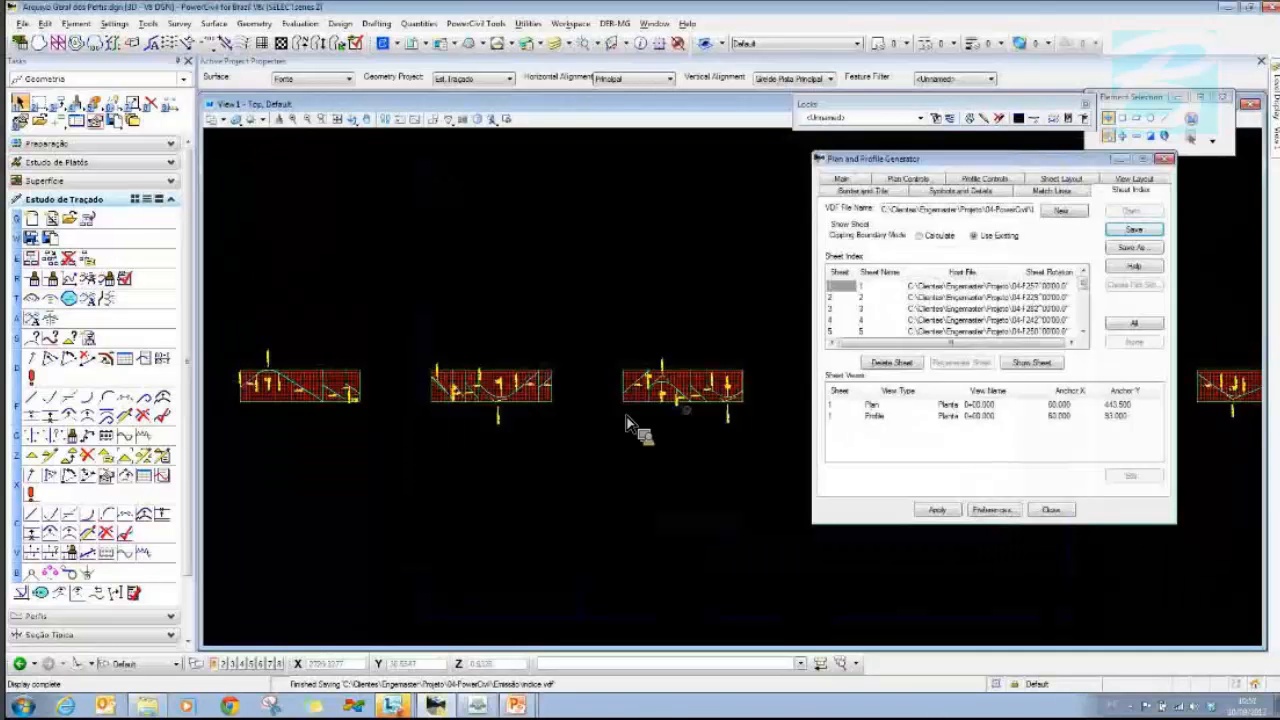
middle_click_drag(737, 423, 664, 423)
scroll(448, 408, "down", 3)
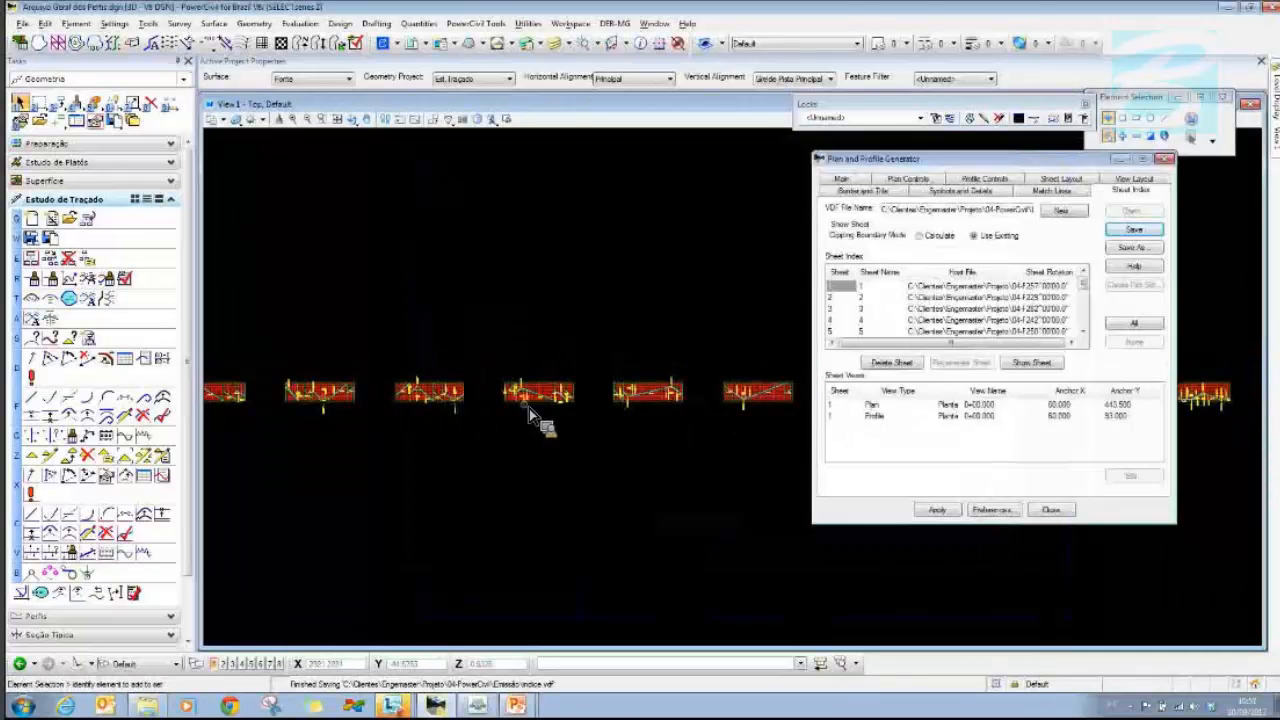
scroll(730, 414, "up", 2)
scroll(730, 410, "up", 3)
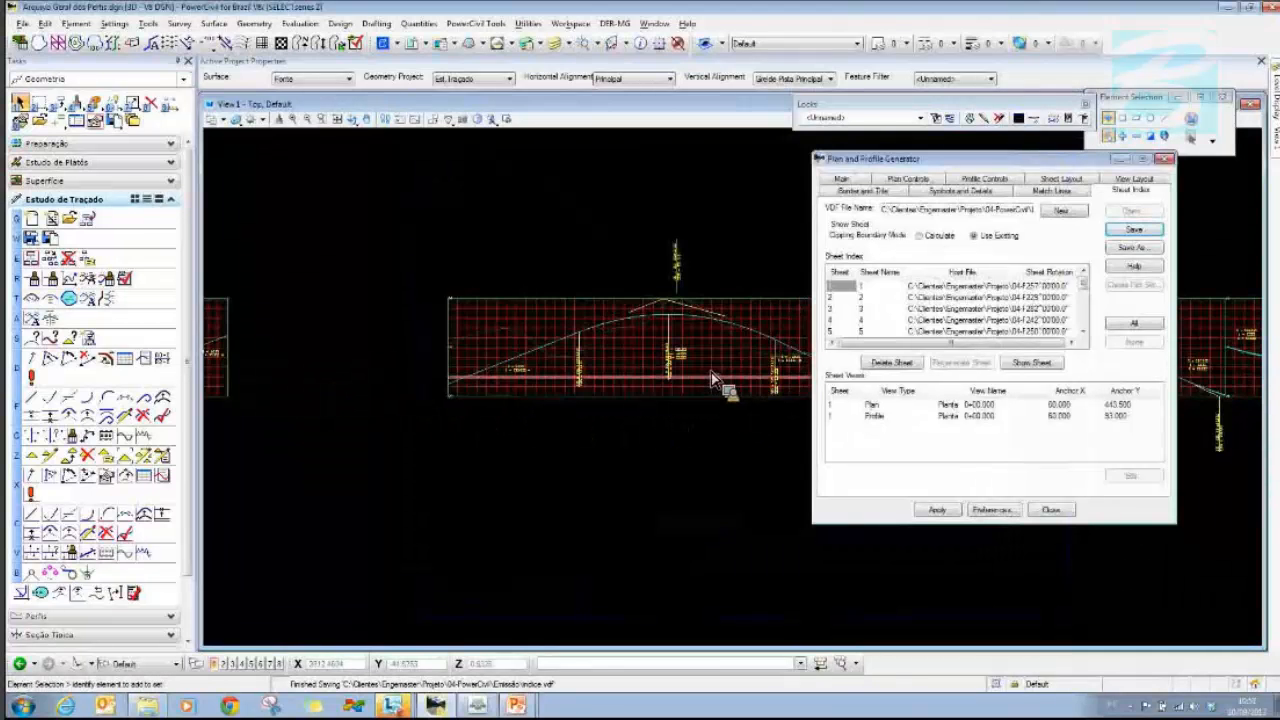
- Annotate the profile set Principal_2 with the vertical alignment Greide Pista Principal of the horizontal alignment Principal
scroll(560, 400, "up", 2)
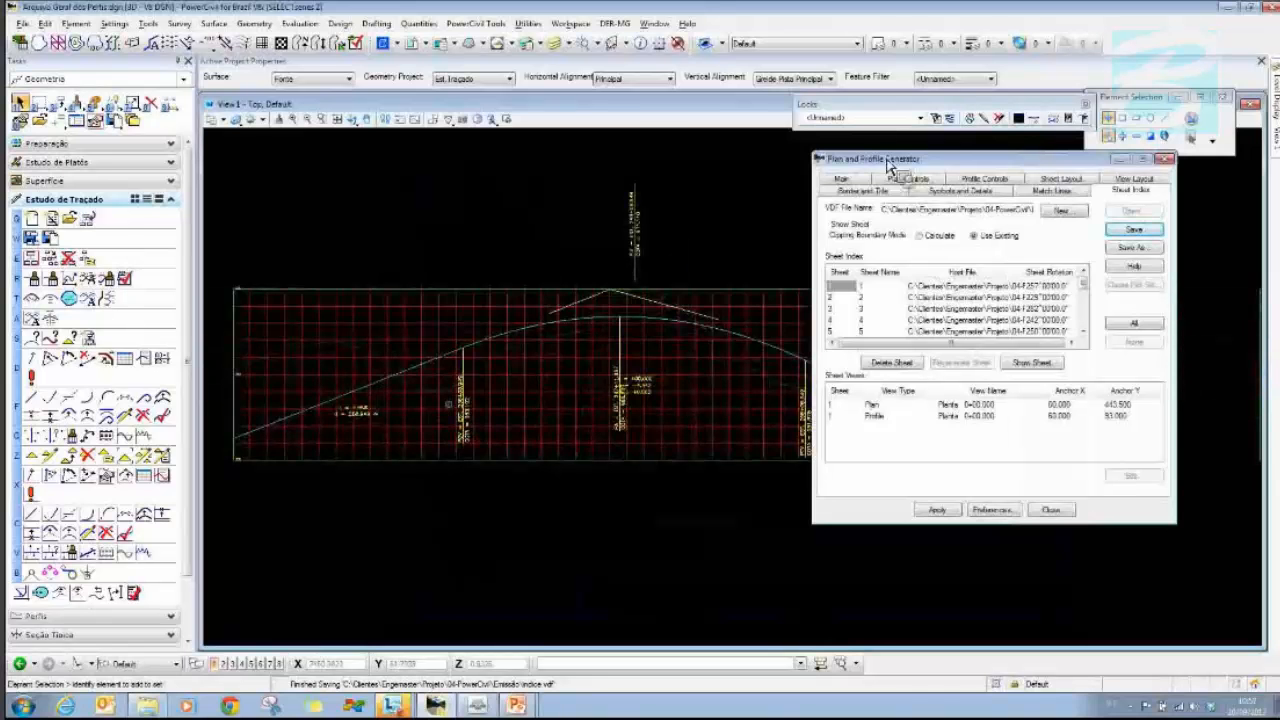
left_click_drag(956, 166, 1036, 182)
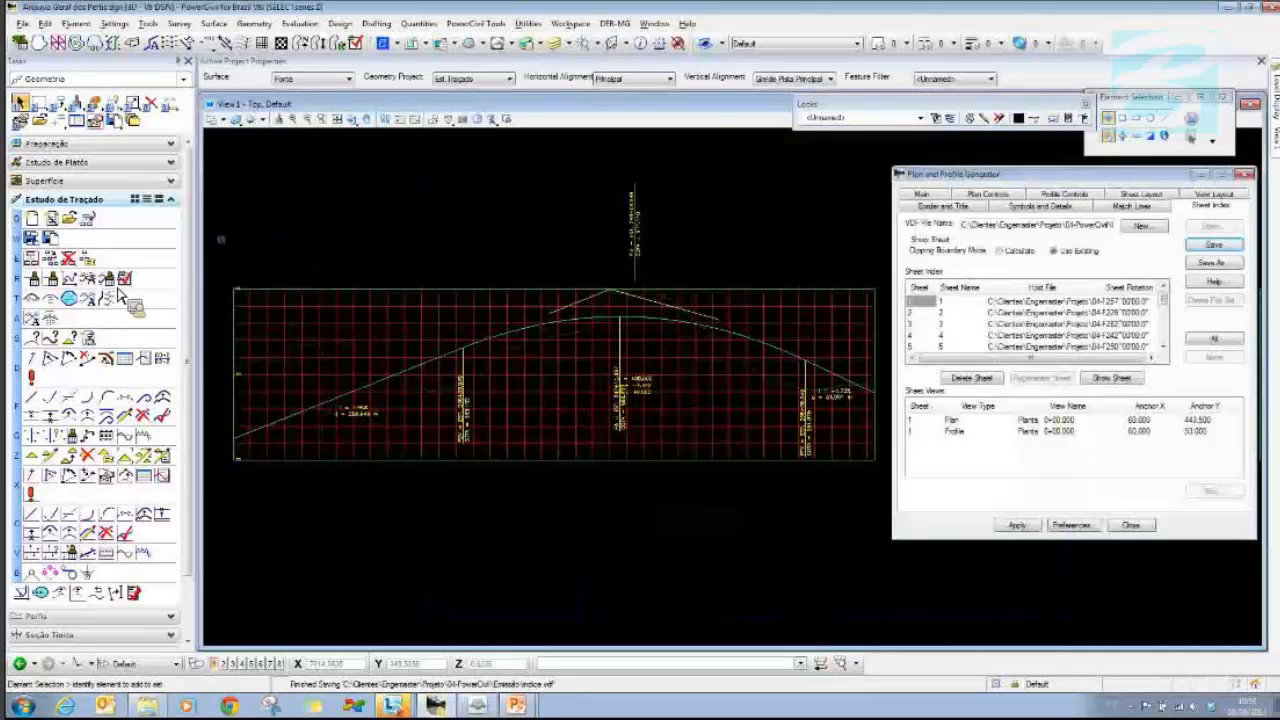
left_click(31, 318)
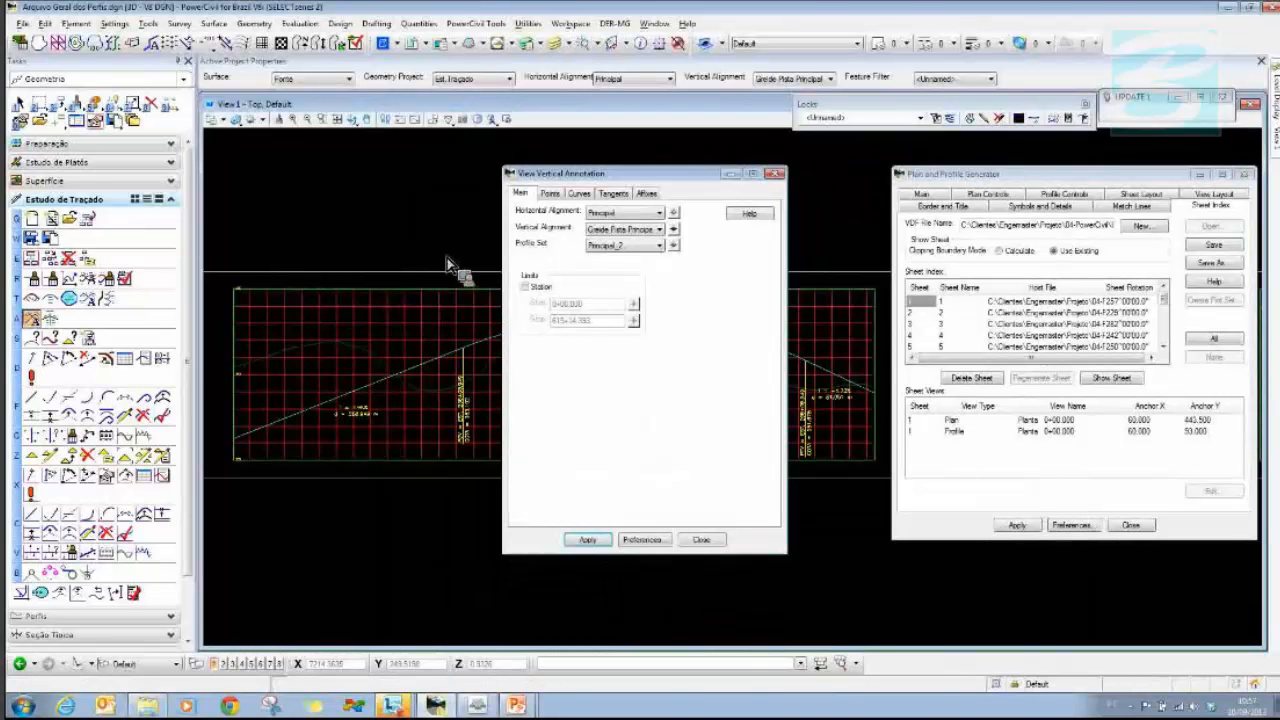
left_click(588, 540)
left_click(703, 540)
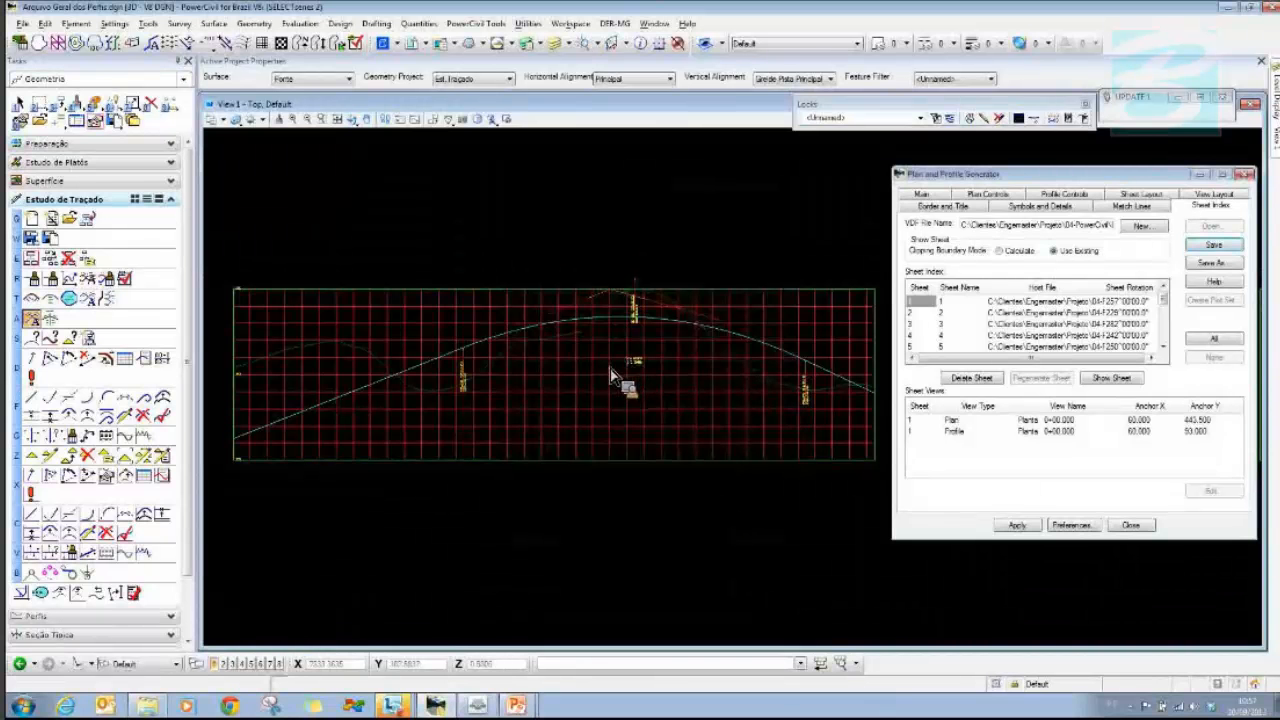
- Annotate all profiles of the Principal_2 set with Annotate Profile, at station intervals only
left_click(95, 200)
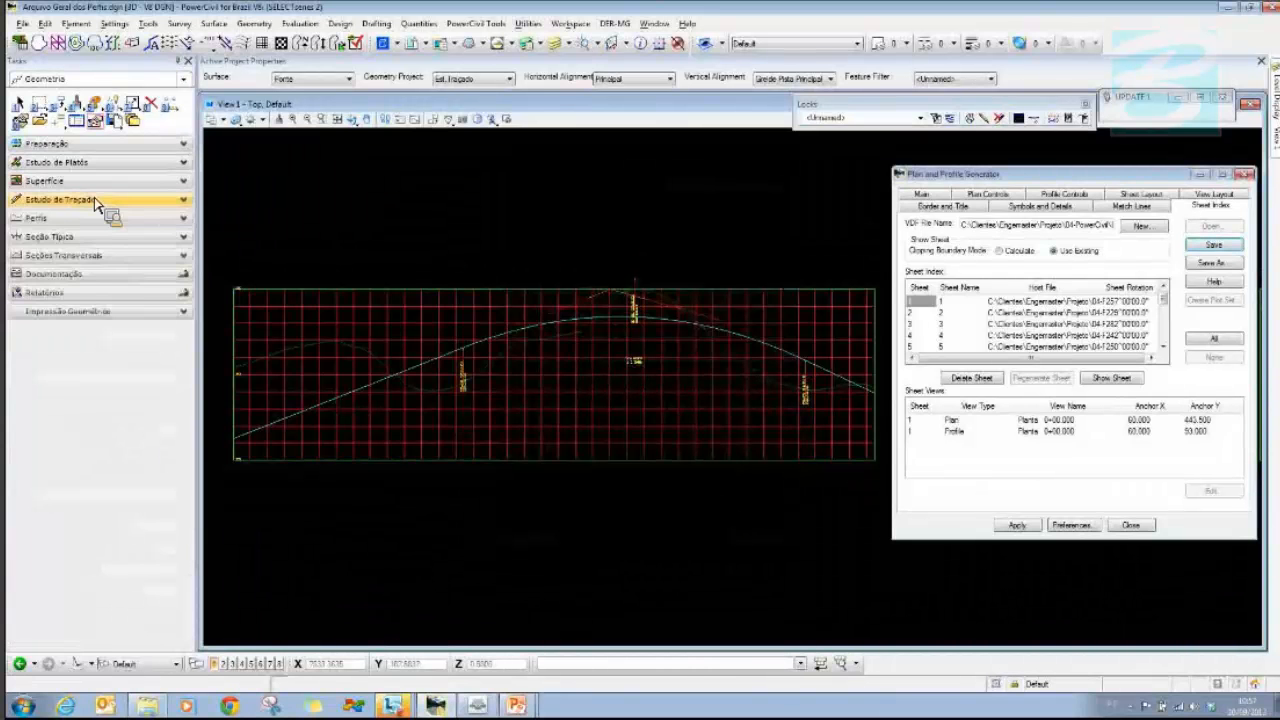
left_click(96, 217)
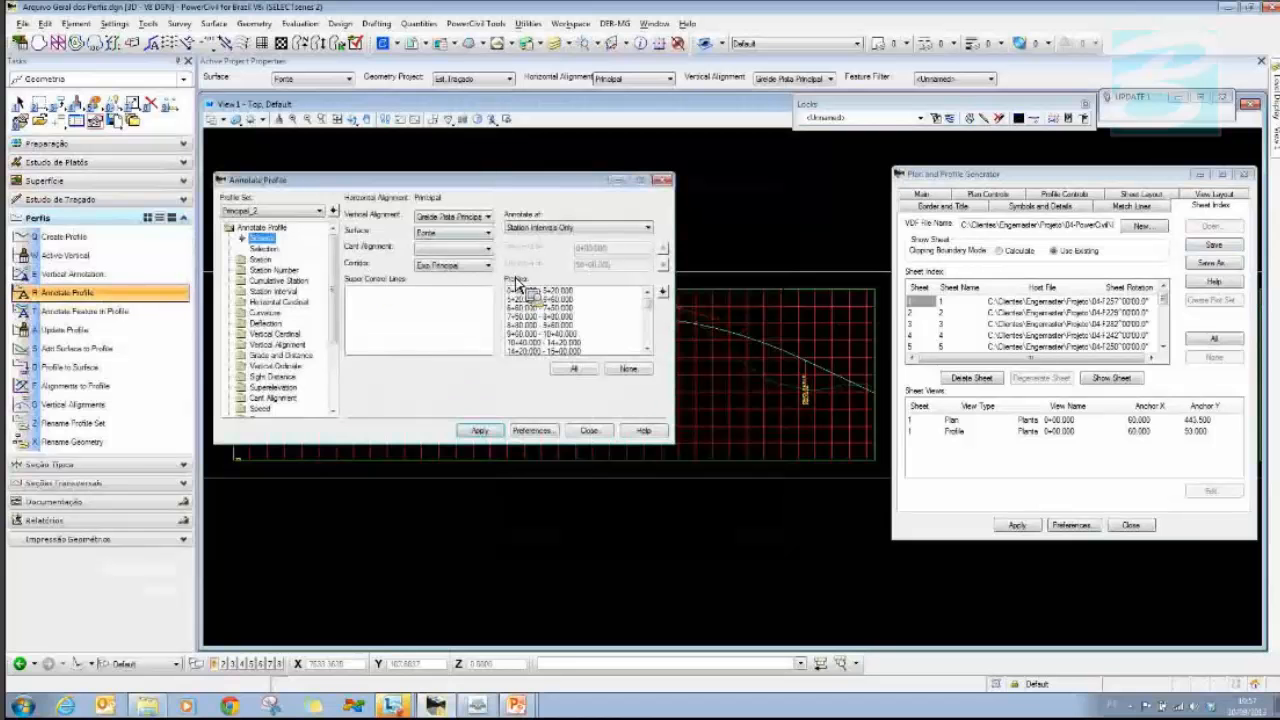
left_click(573, 368)
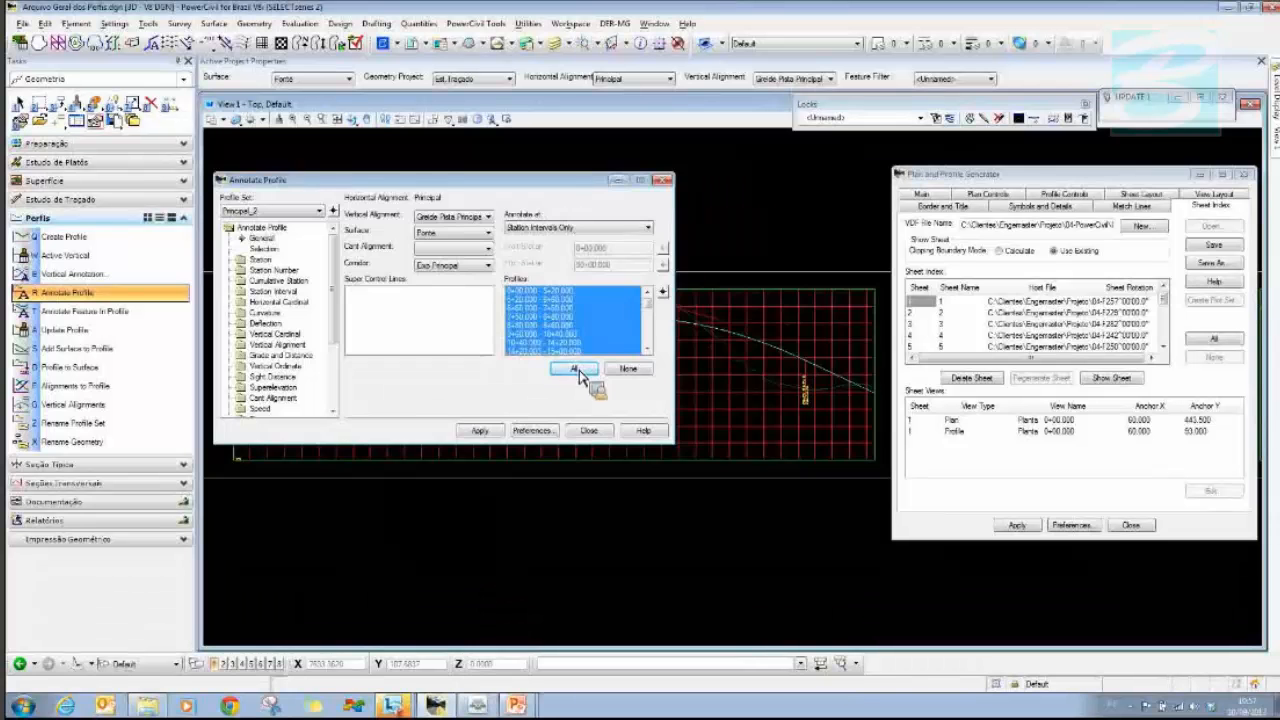
left_click(493, 432)
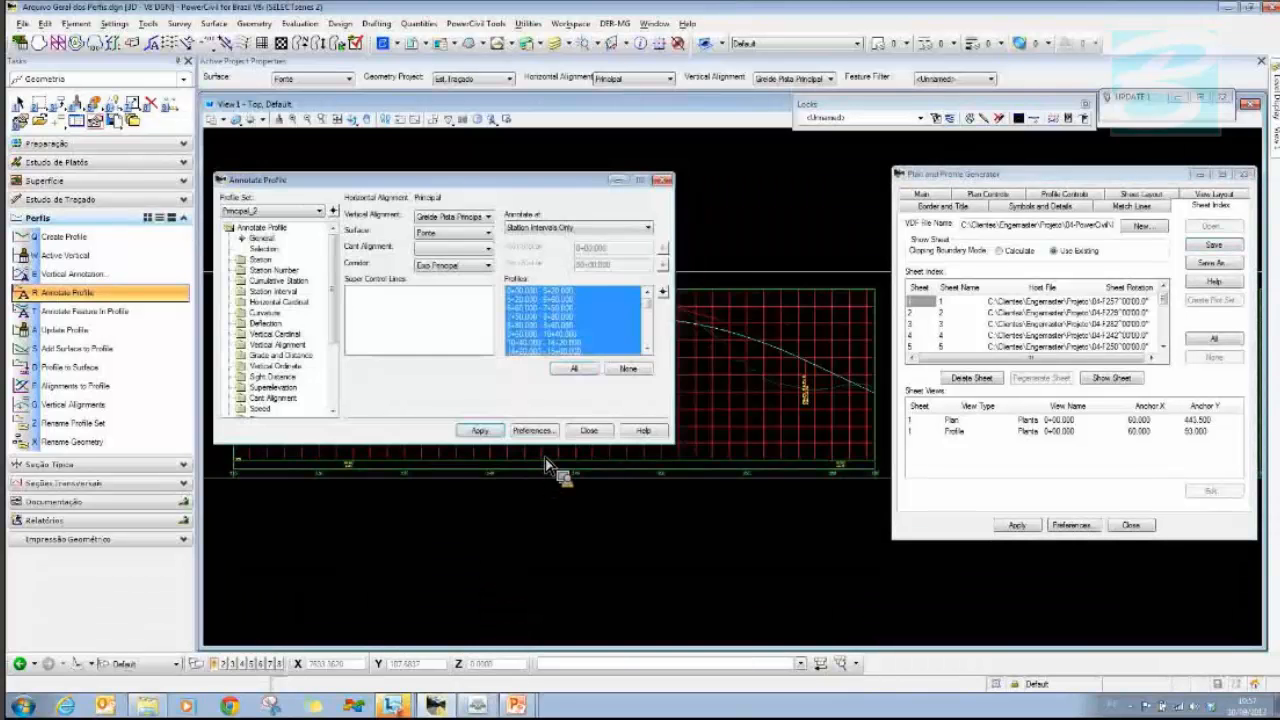
- Examine the station and elevation annotations along the base of the profiles and compare them across neighbouring profiles
scroll(414, 450, "up", 2)
scroll(332, 472, "up", 1)
scroll(427, 472, "up", 1)
scroll(565, 460, "up", 1)
scroll(575, 458, "down", 1)
scroll(610, 463, "down", 2)
middle_click_drag(752, 458, 664, 458)
scroll(610, 448, "up", 2)
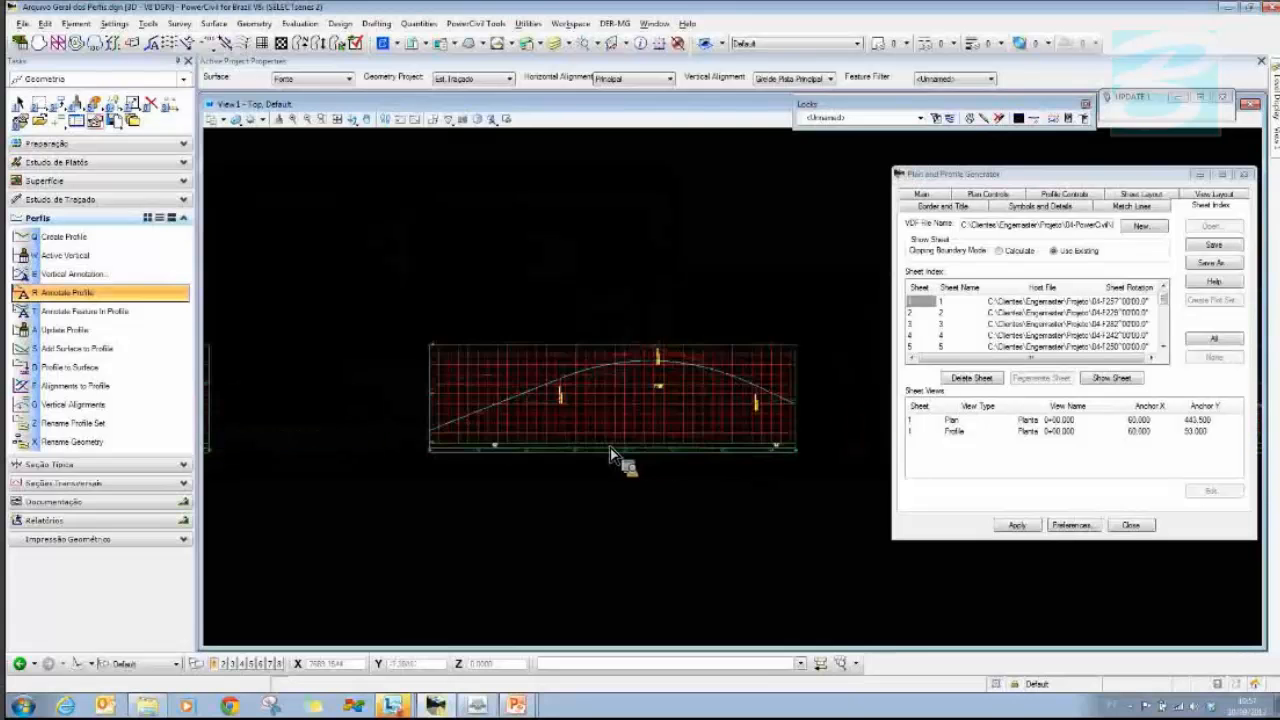
scroll(592, 460, "down", 4)
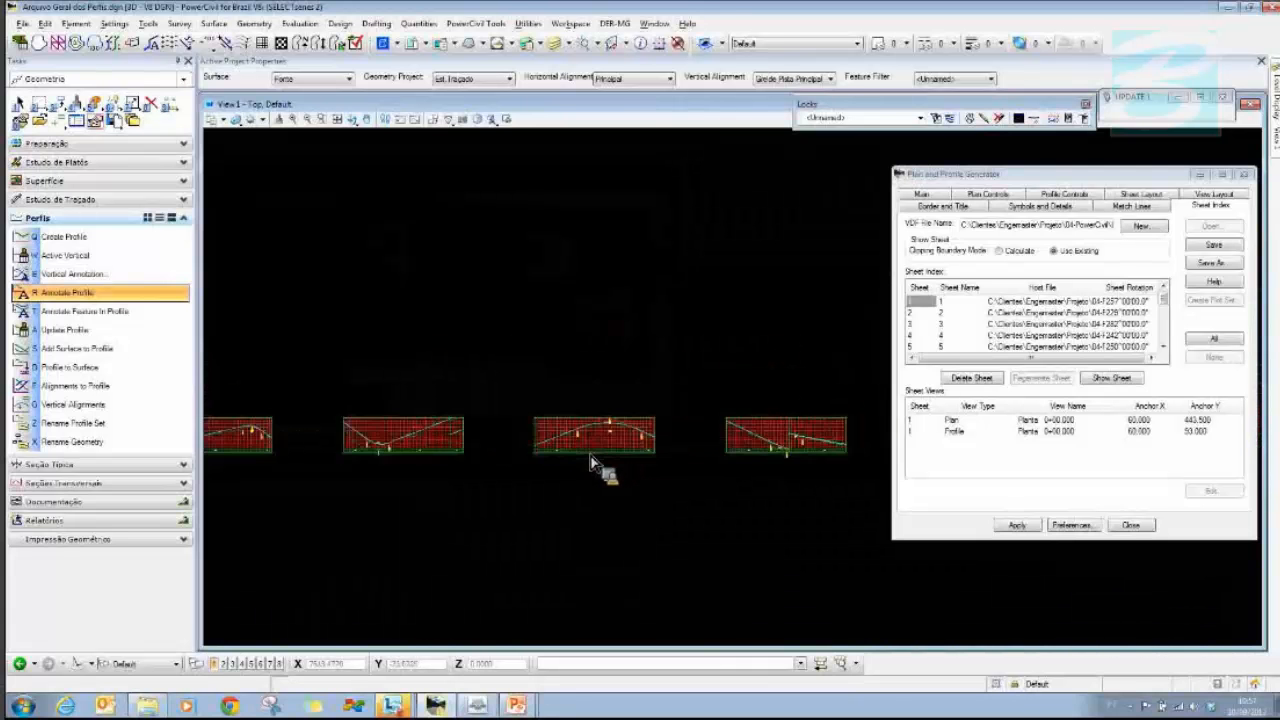
scroll(592, 462, "down", 1)
scroll(578, 462, "up", 2)
scroll(590, 462, "up", 3)
scroll(613, 407, "up", 2)
middle_click_drag(623, 414, 566, 422)
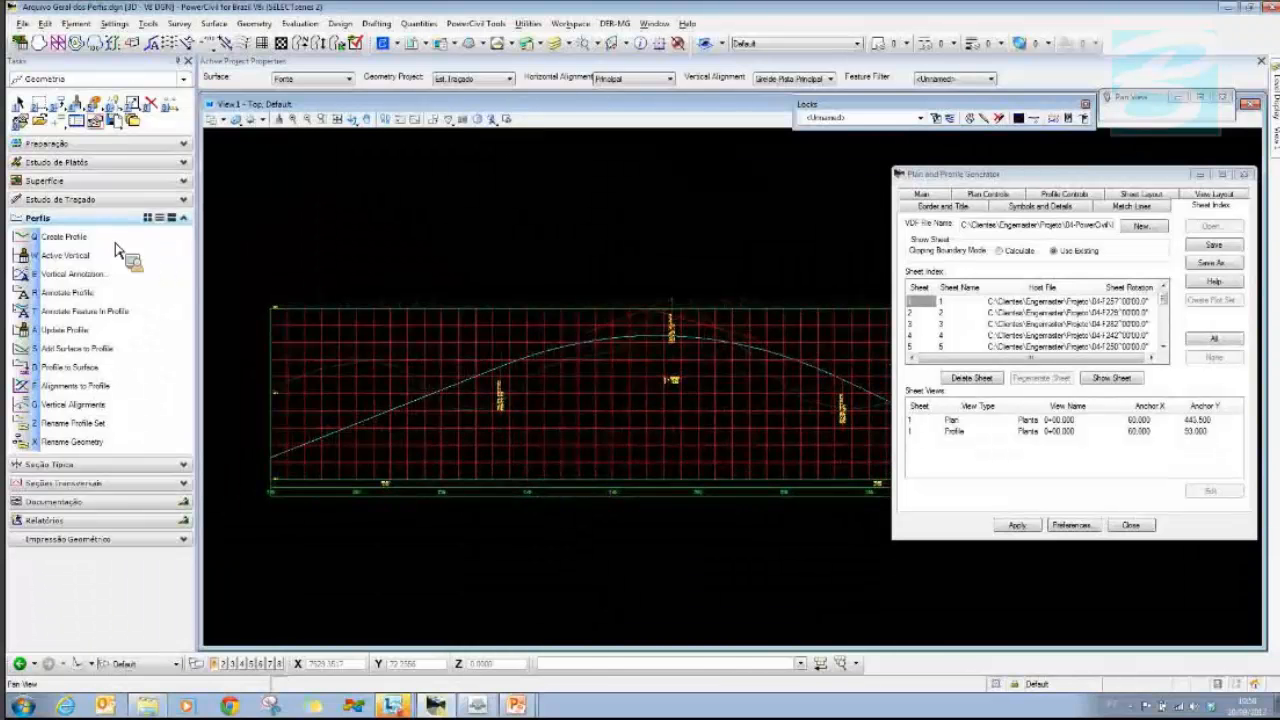
- Draw the drainage network on the existing profile with Create Profile, using Network as the source
left_click(64, 237)
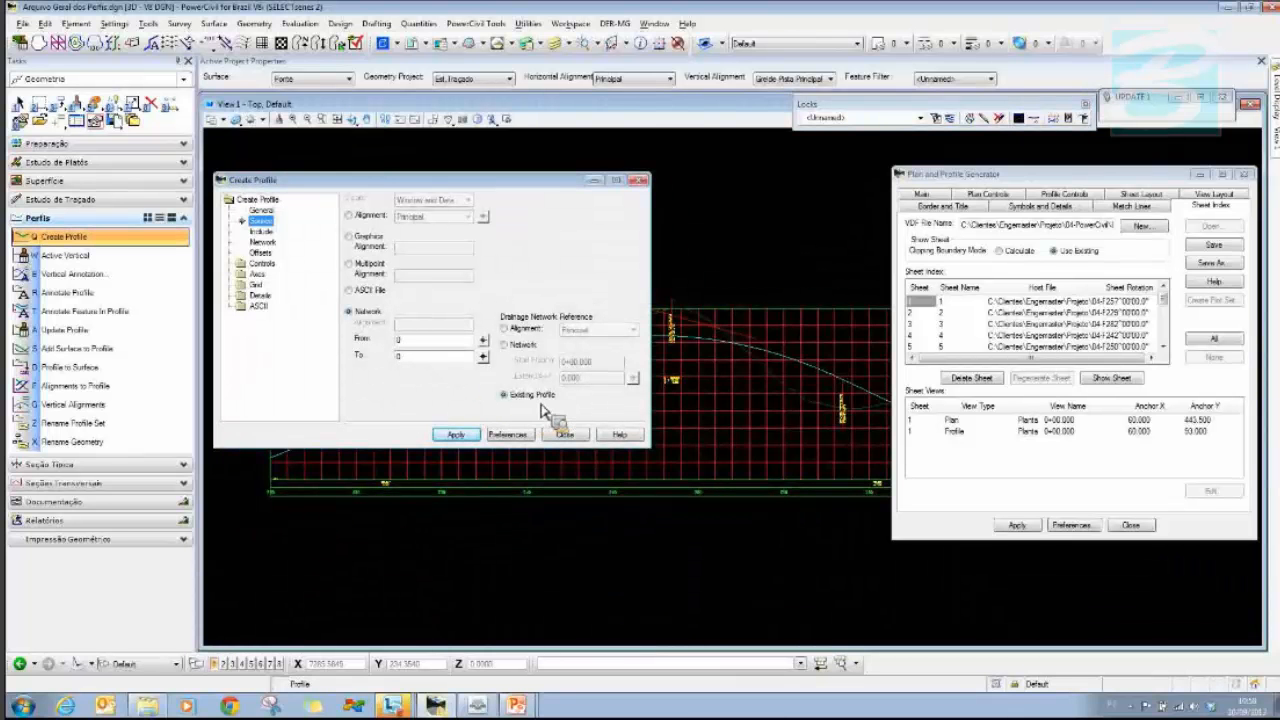
left_click(462, 436)
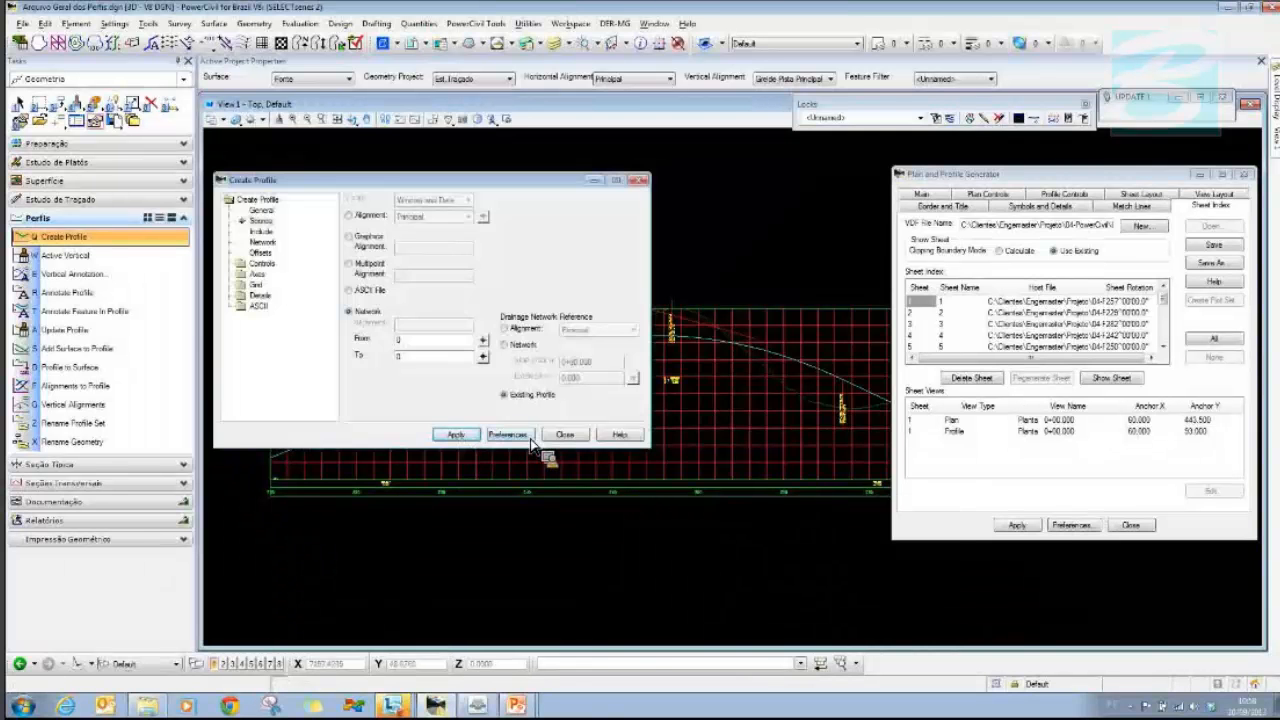
left_click(565, 436)
- Examine the drainage structures drawn on the profile grid around the vertical curve start at station 238+08.949
scroll(576, 430, "down", 3)
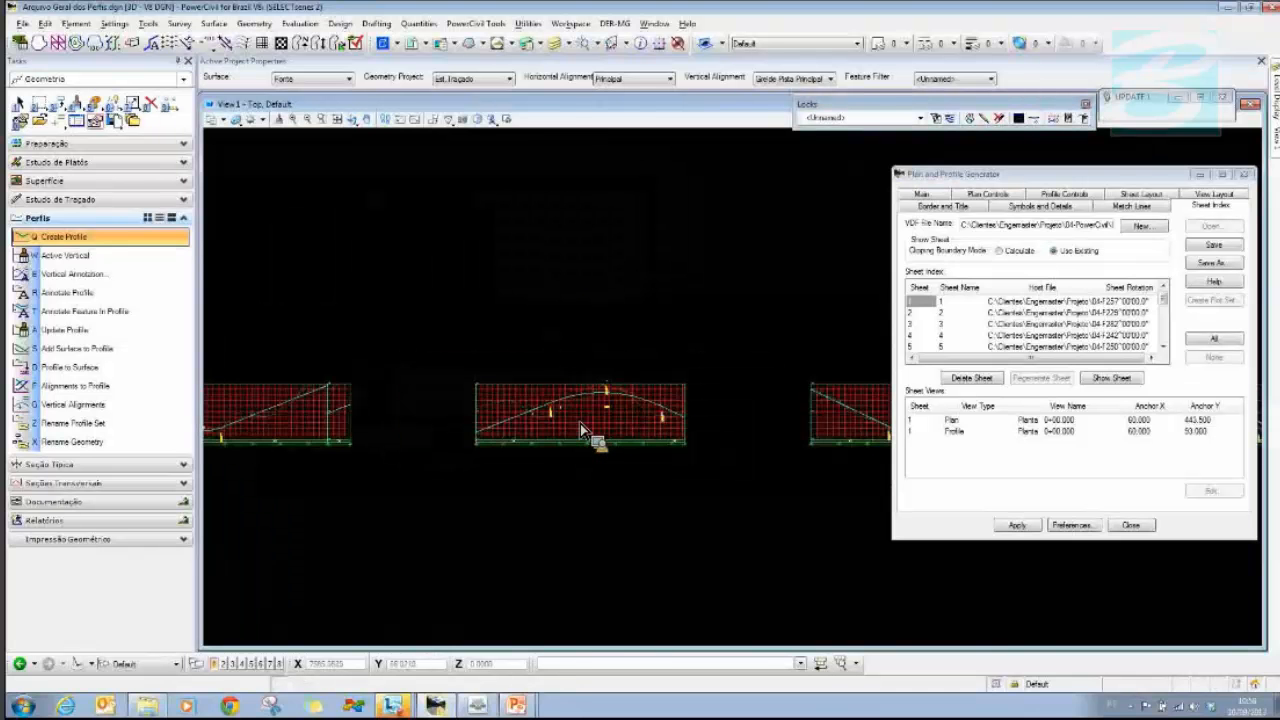
scroll(572, 428, "up", 4)
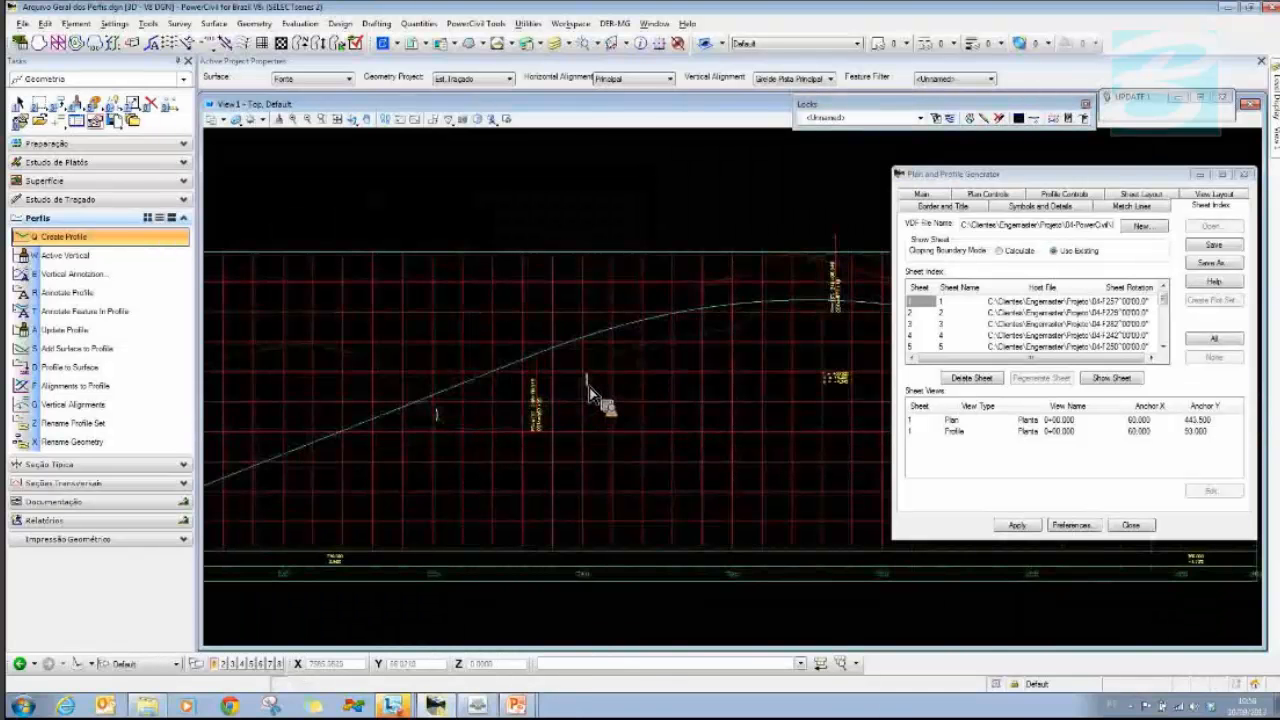
scroll(598, 388, "up", 5)
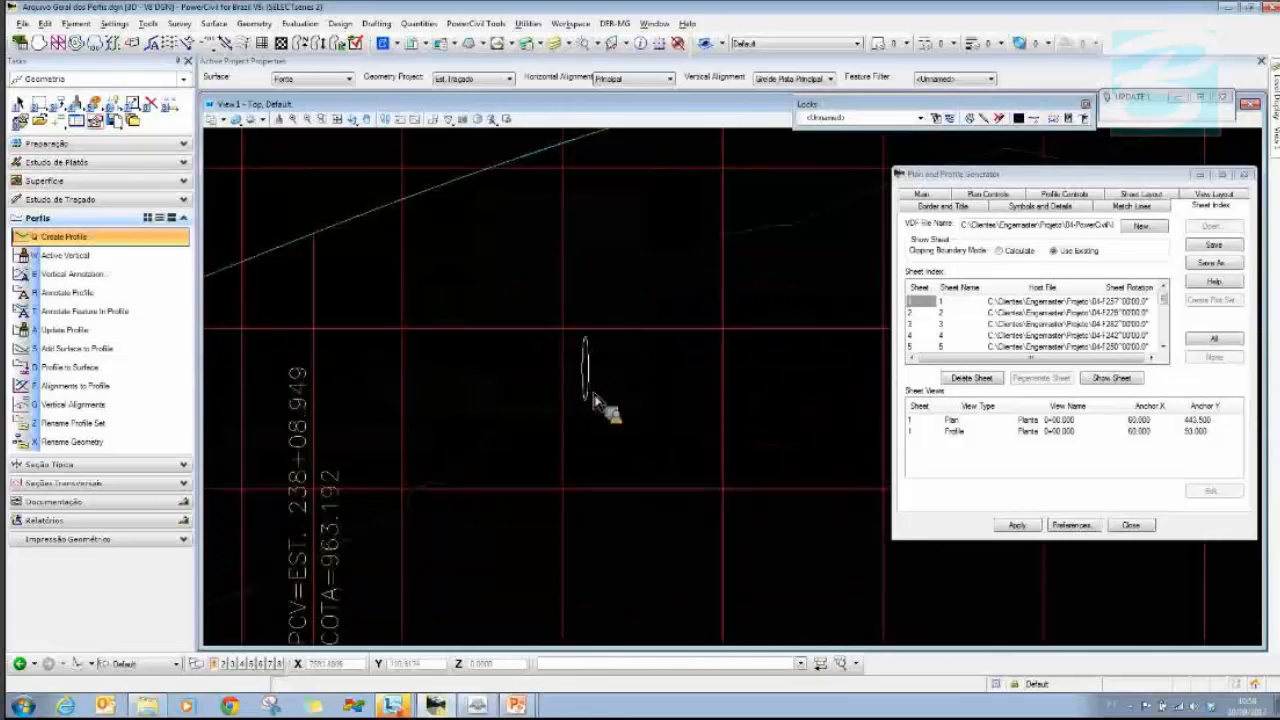
scroll(595, 402, "down", 4)
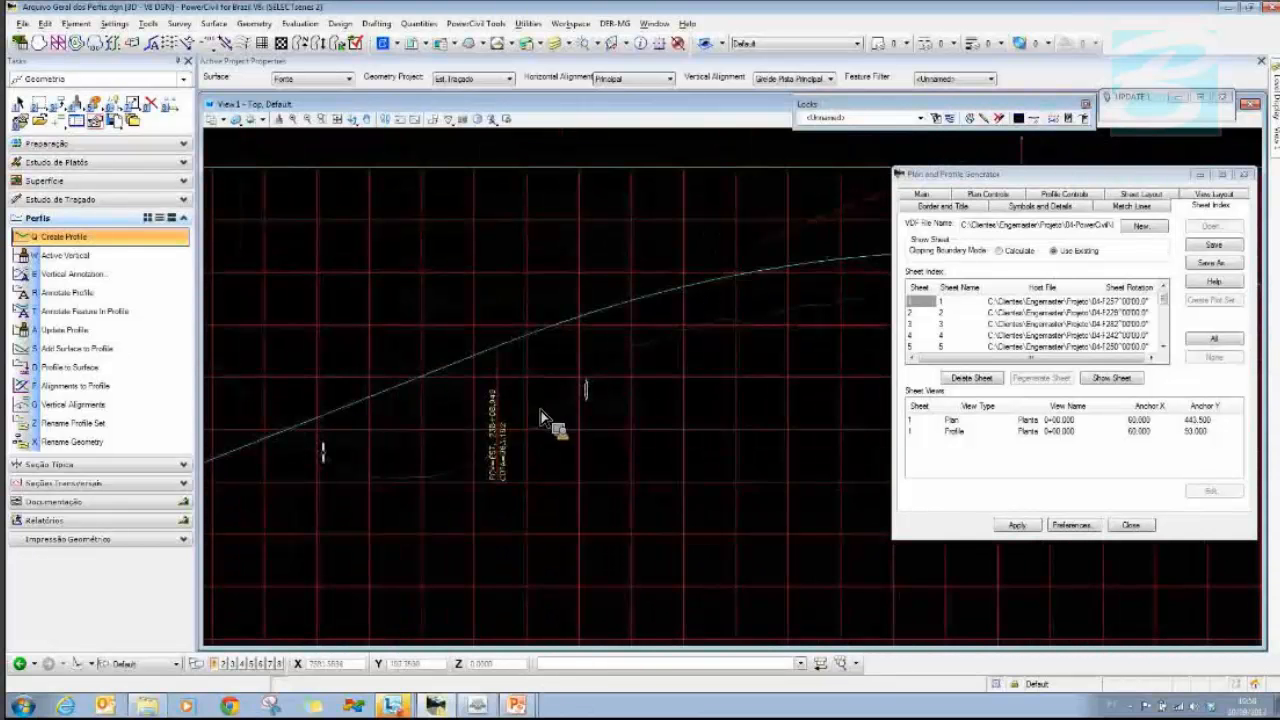
scroll(328, 460, "down", 5)
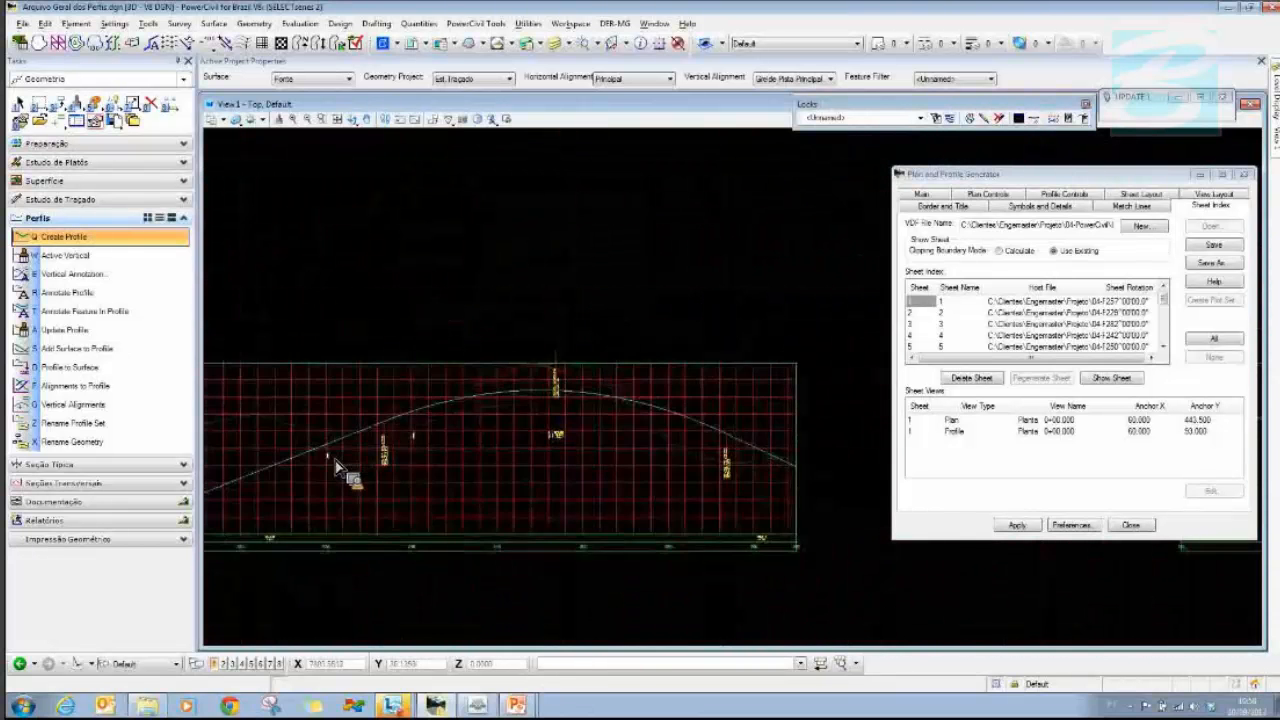
scroll(357, 471, "down", 4)
scroll(606, 466, "up", 4)
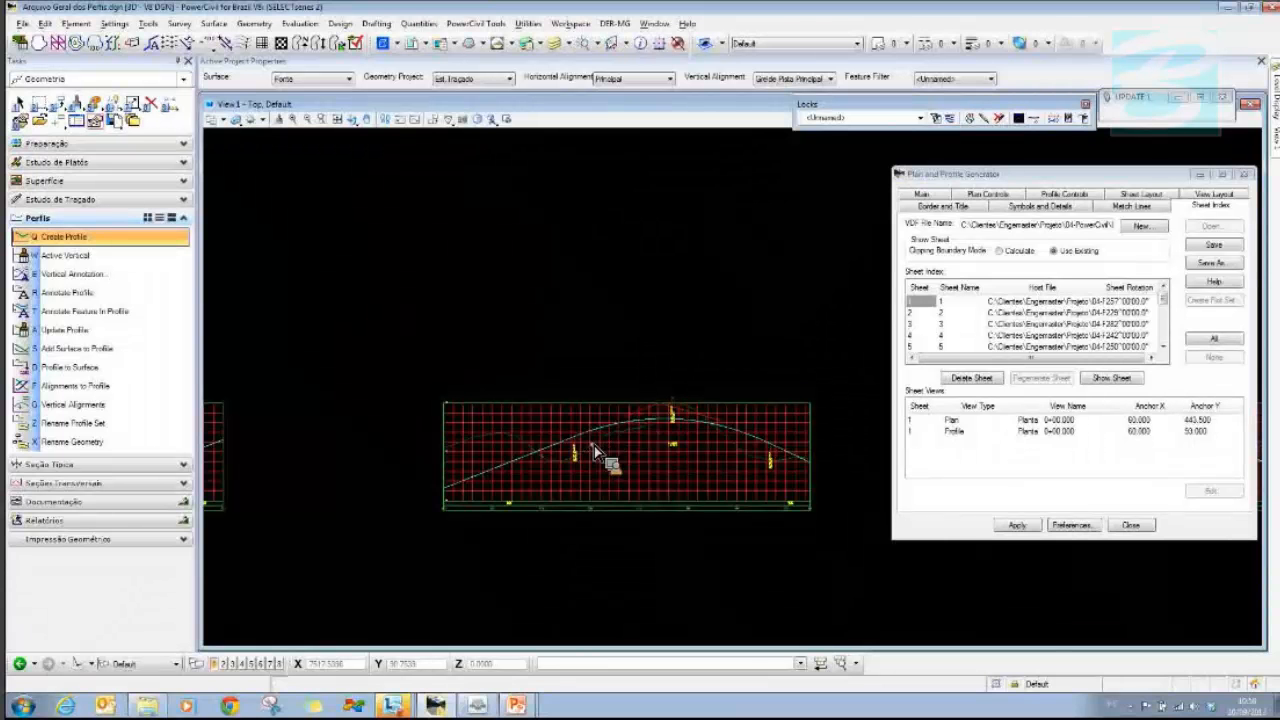
scroll(594, 445, "up", 3)
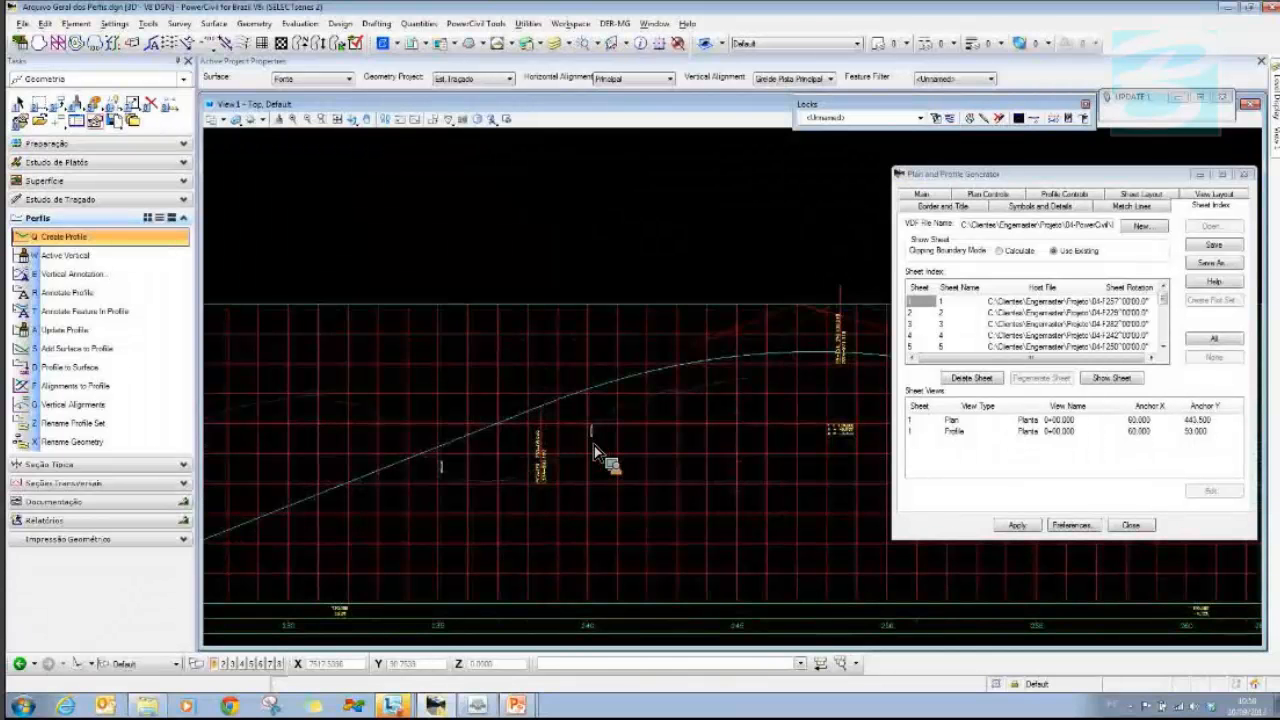
scroll(594, 445, "up", 3)
- On sheet Folha_1, trim the dividing lines at both ends of the plan to the blue sheet frame with Trim To Element
left_click_drag(934, 340, 1078, 258)
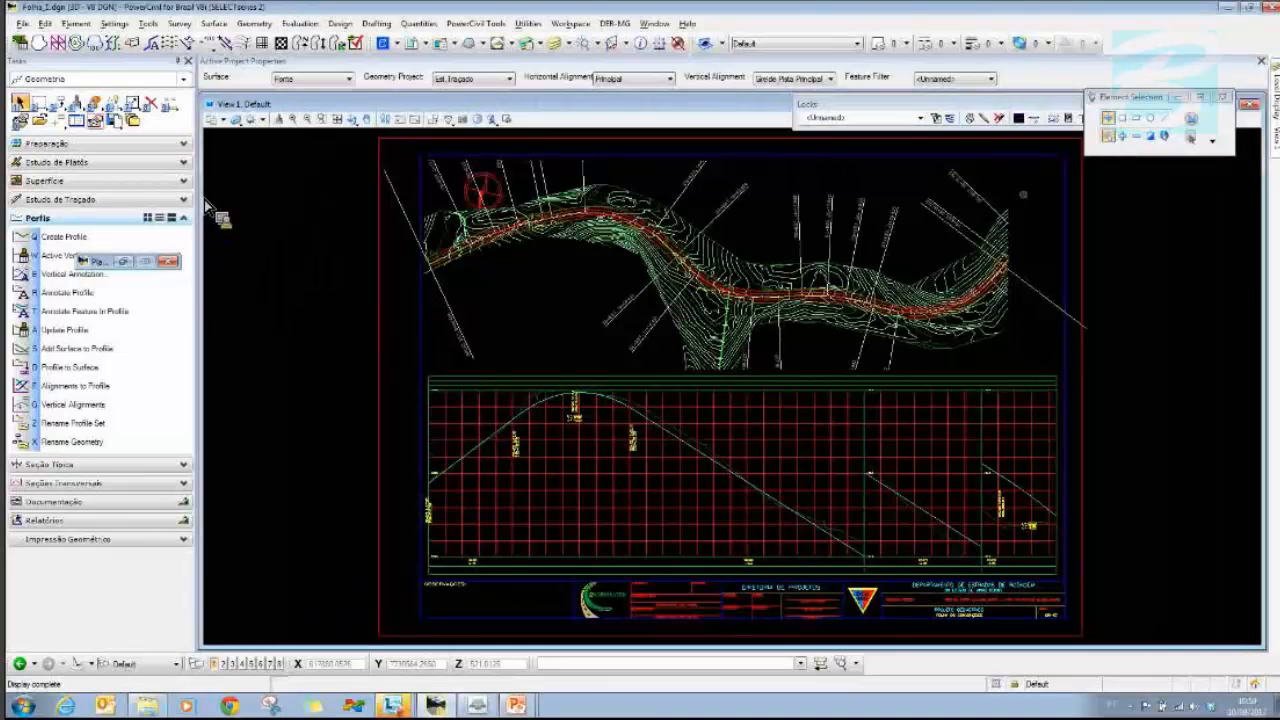
left_click(424, 260)
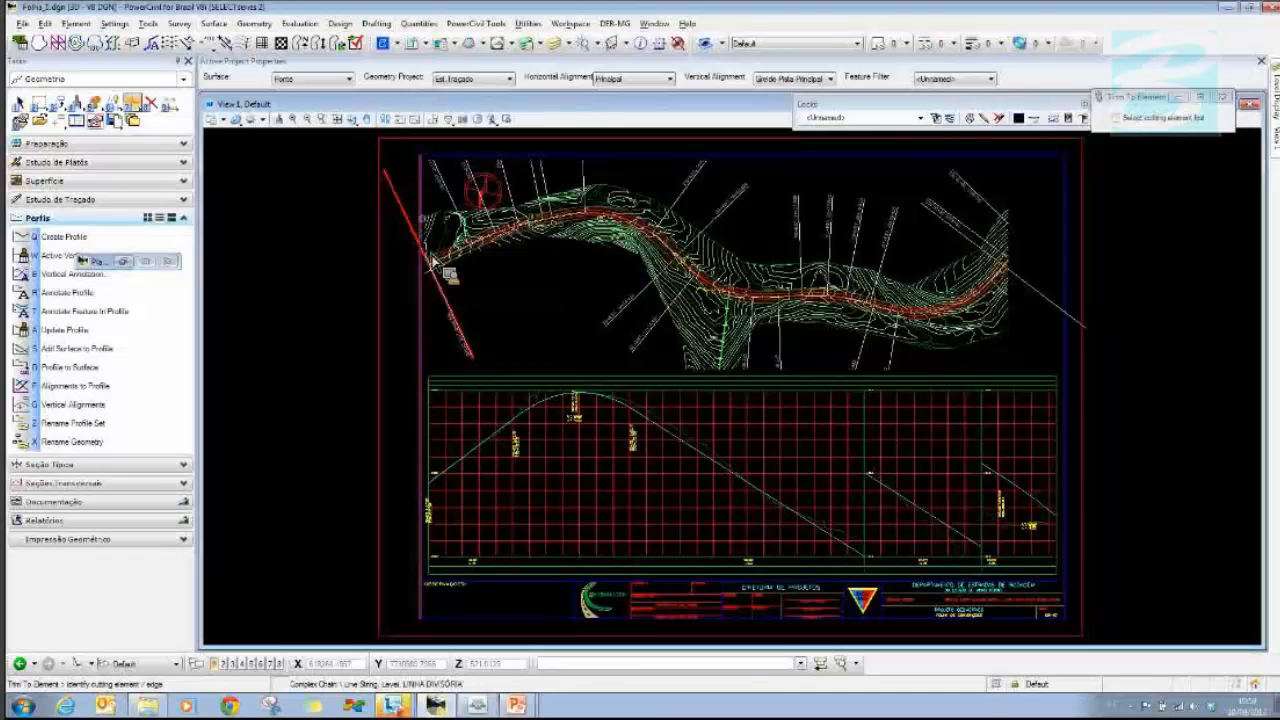
left_click(418, 204)
left_click(424, 250)
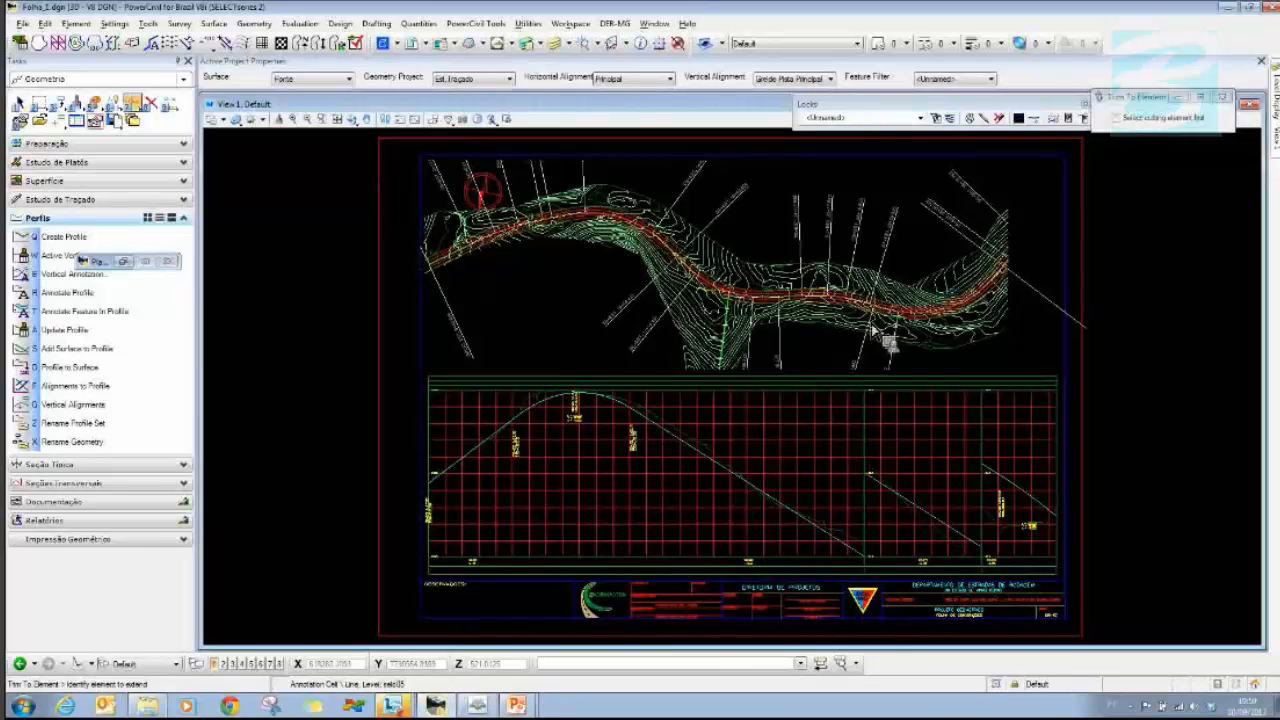
right_click(1030, 282)
left_click(1066, 276)
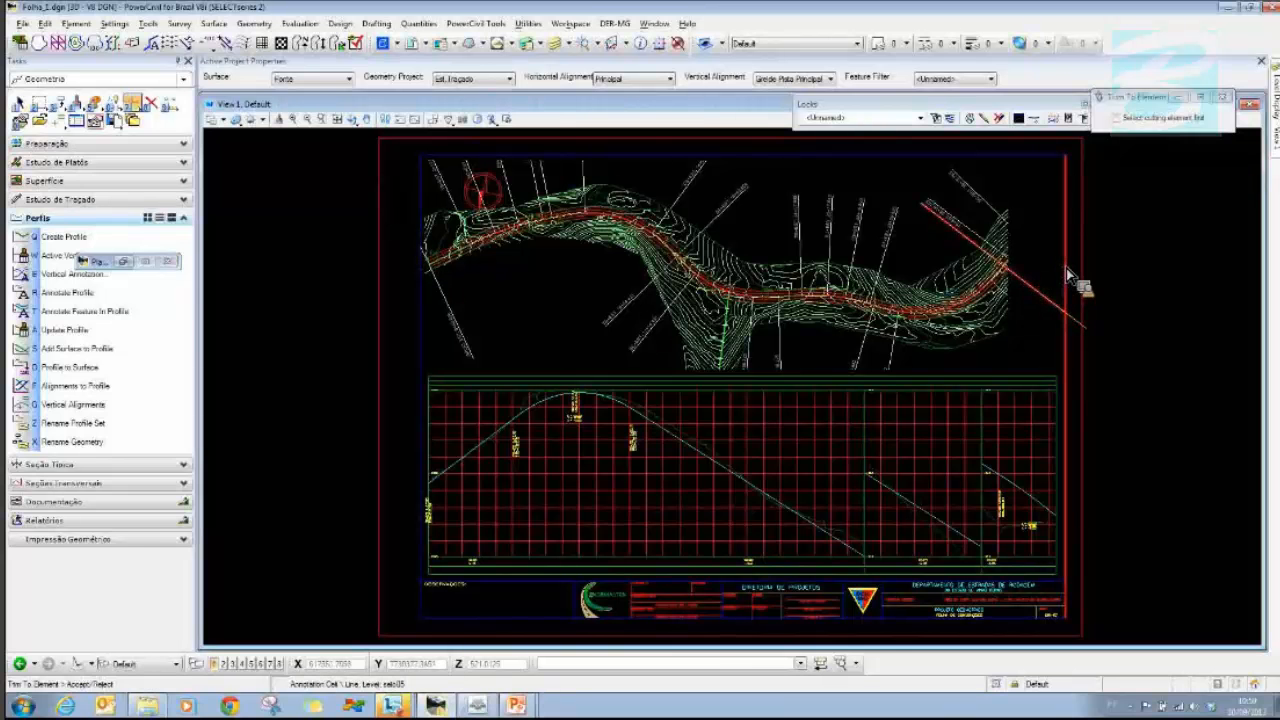
left_click(1043, 267)
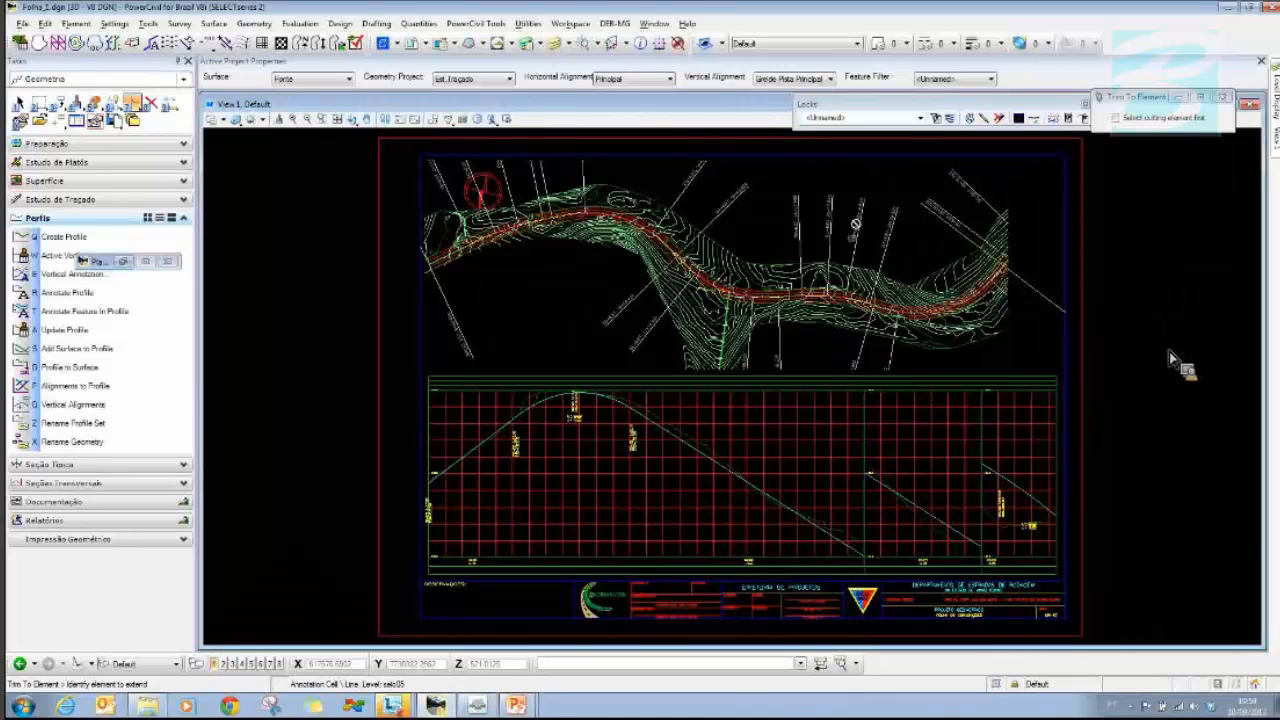
- Show sheet 7 from the sheet index and set its plan view's Anchor Y to 380
left_click(925, 324)
left_click(1115, 379)
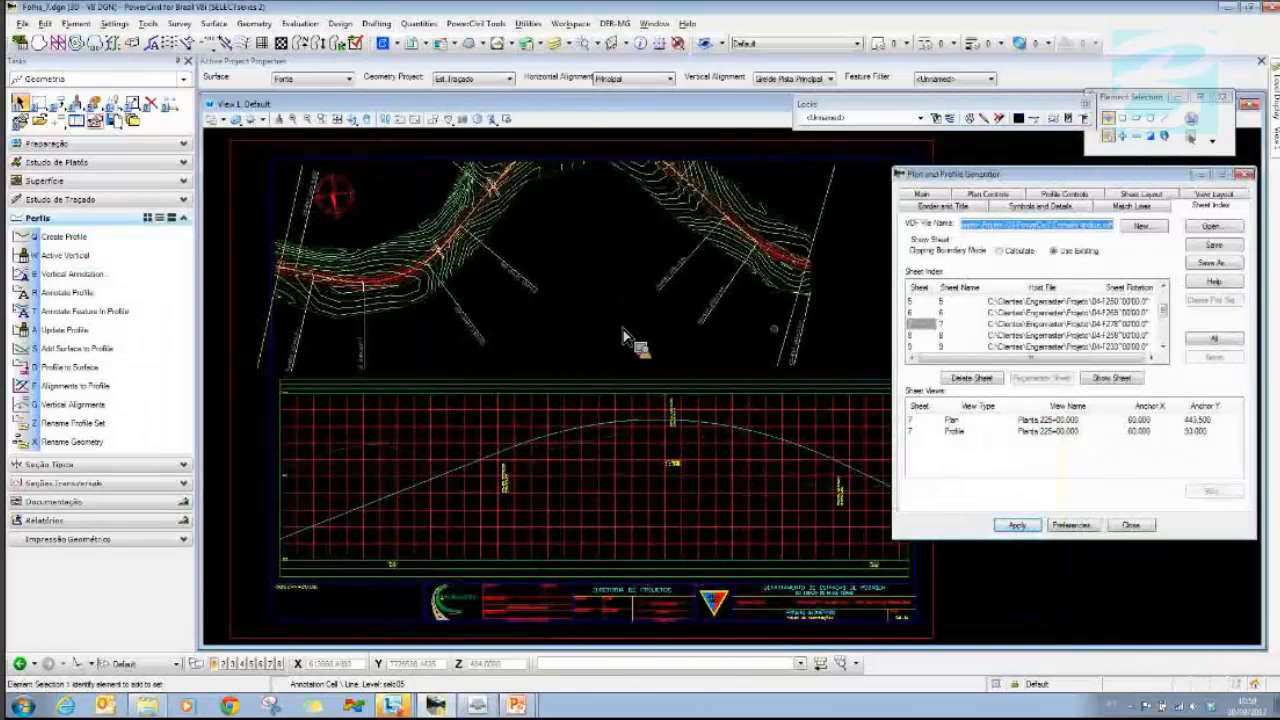
left_click(914, 324)
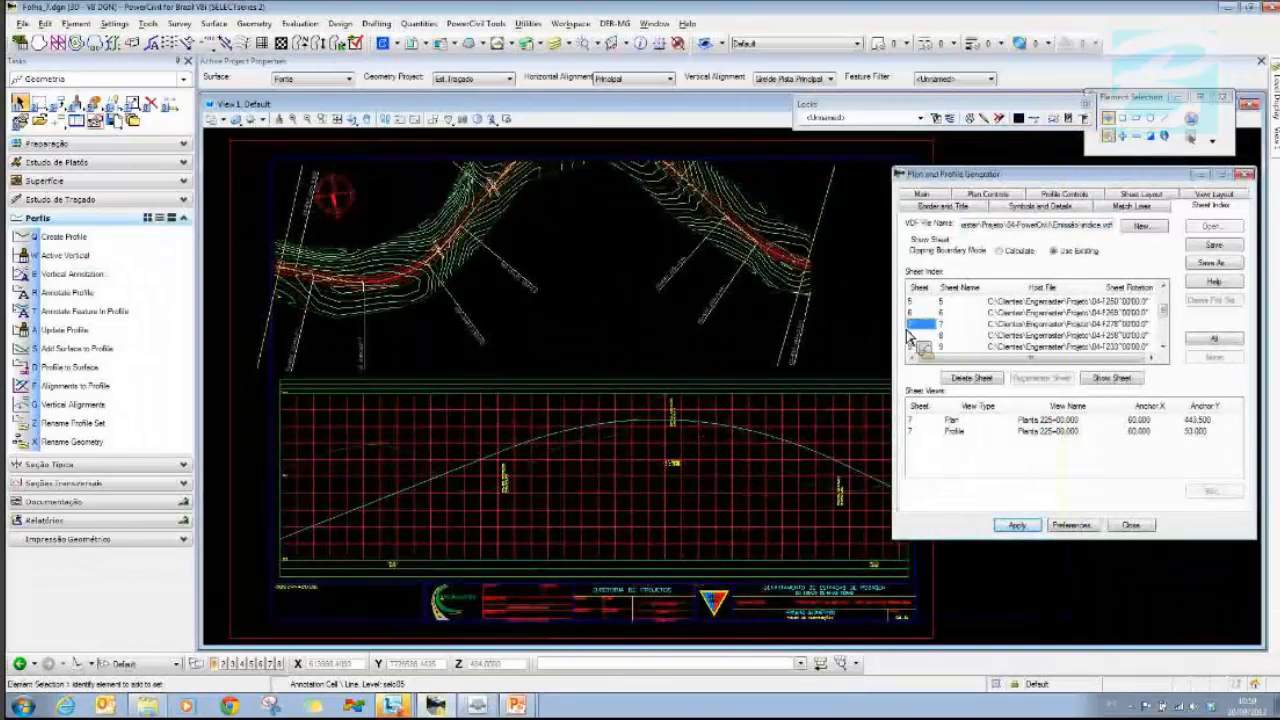
left_click(952, 421)
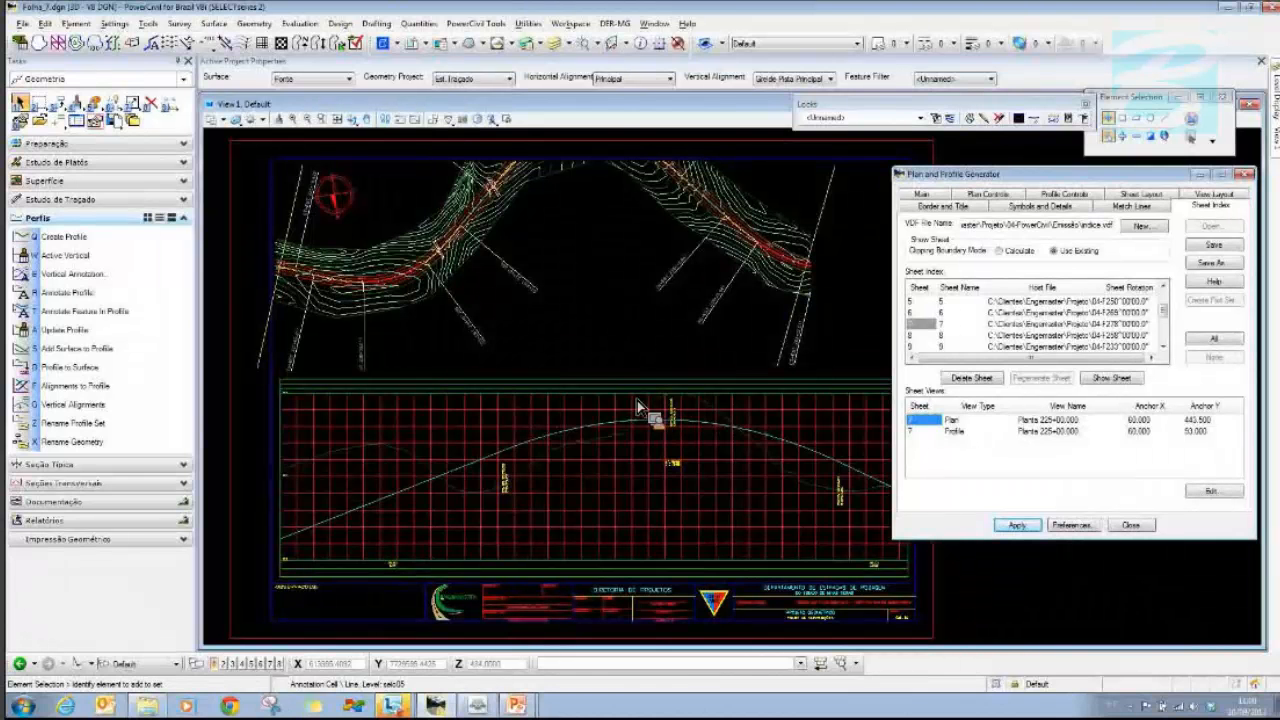
left_click(660, 410)
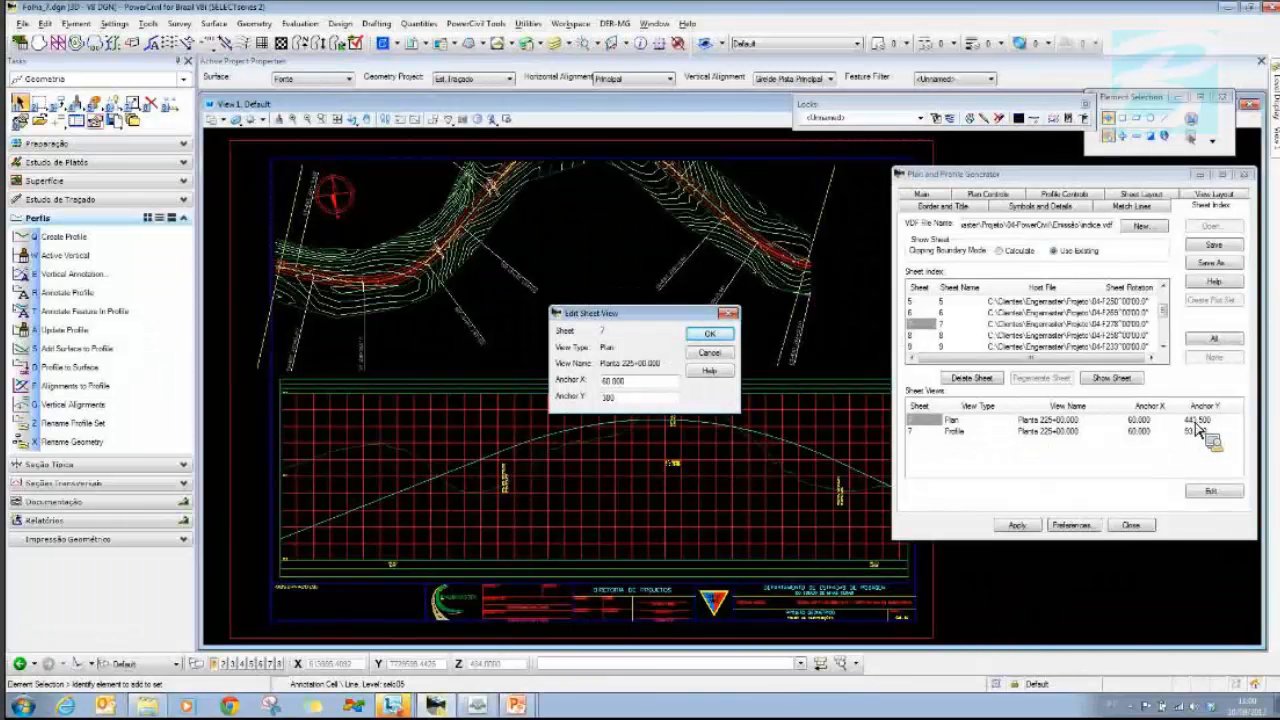
key("Return")
- Set the clipping boundary mode to Calculate and regenerate sheet 7, accepting that its border and data are re-created
left_click(1006, 254)
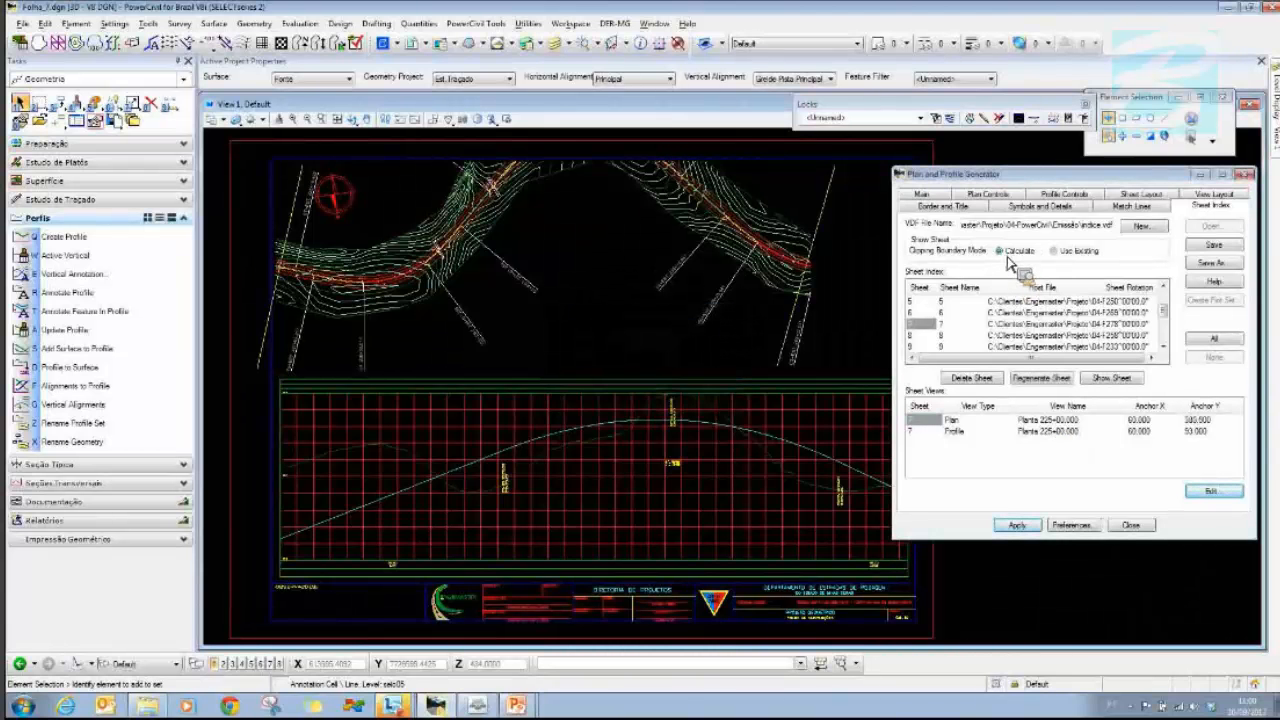
left_click(1041, 379)
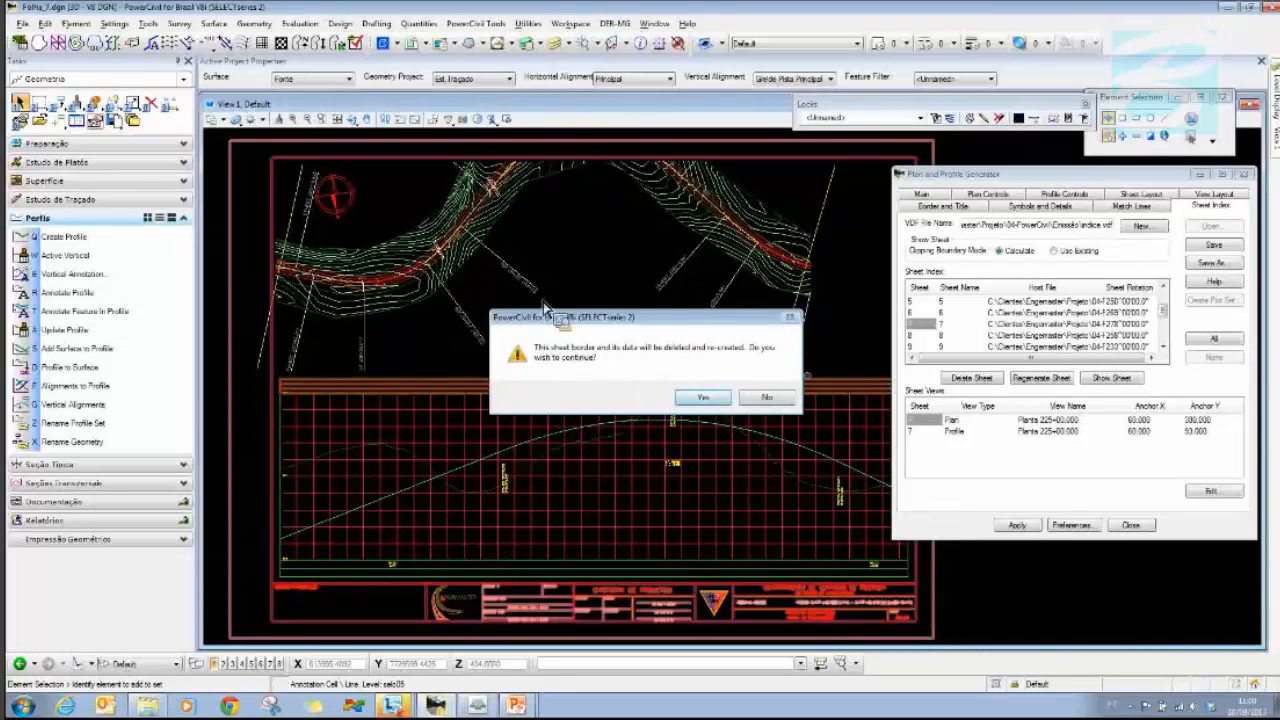
key("Return")
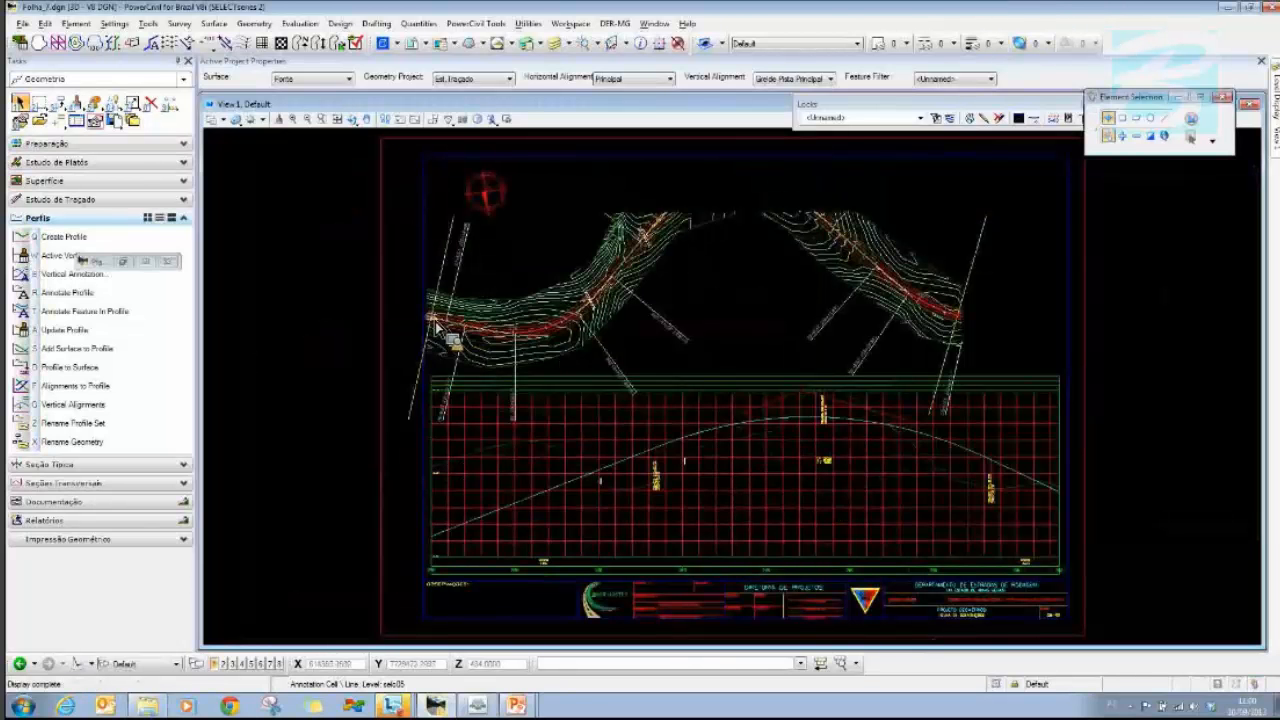
- Turn on the display of construction elements in View 1 of sheet Folha_7
left_click(718, 327)
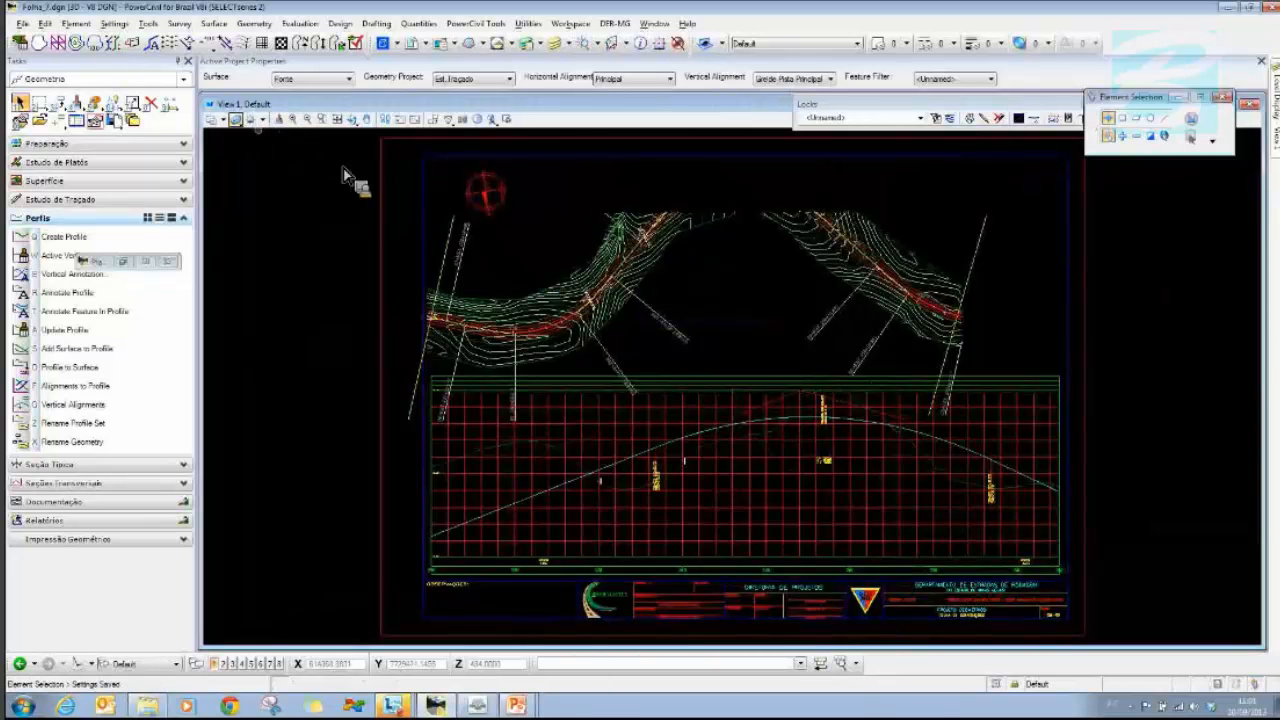
left_click(222, 119)
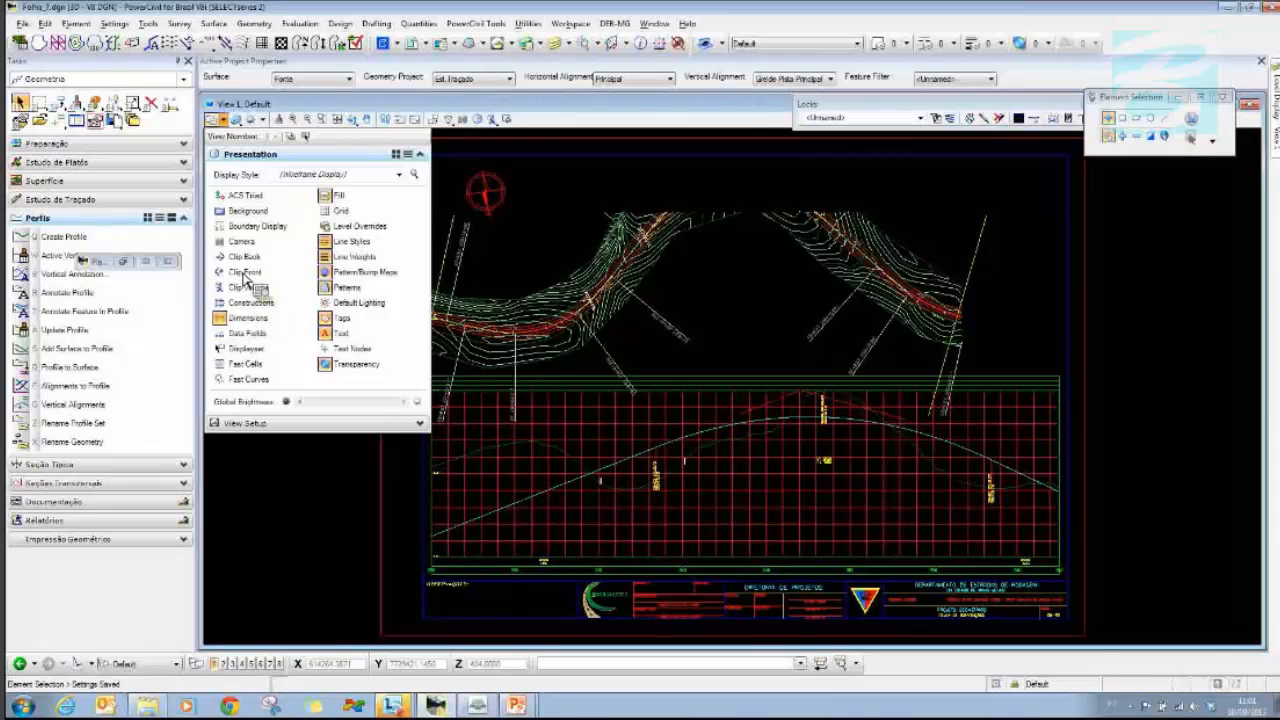
left_click(245, 226)
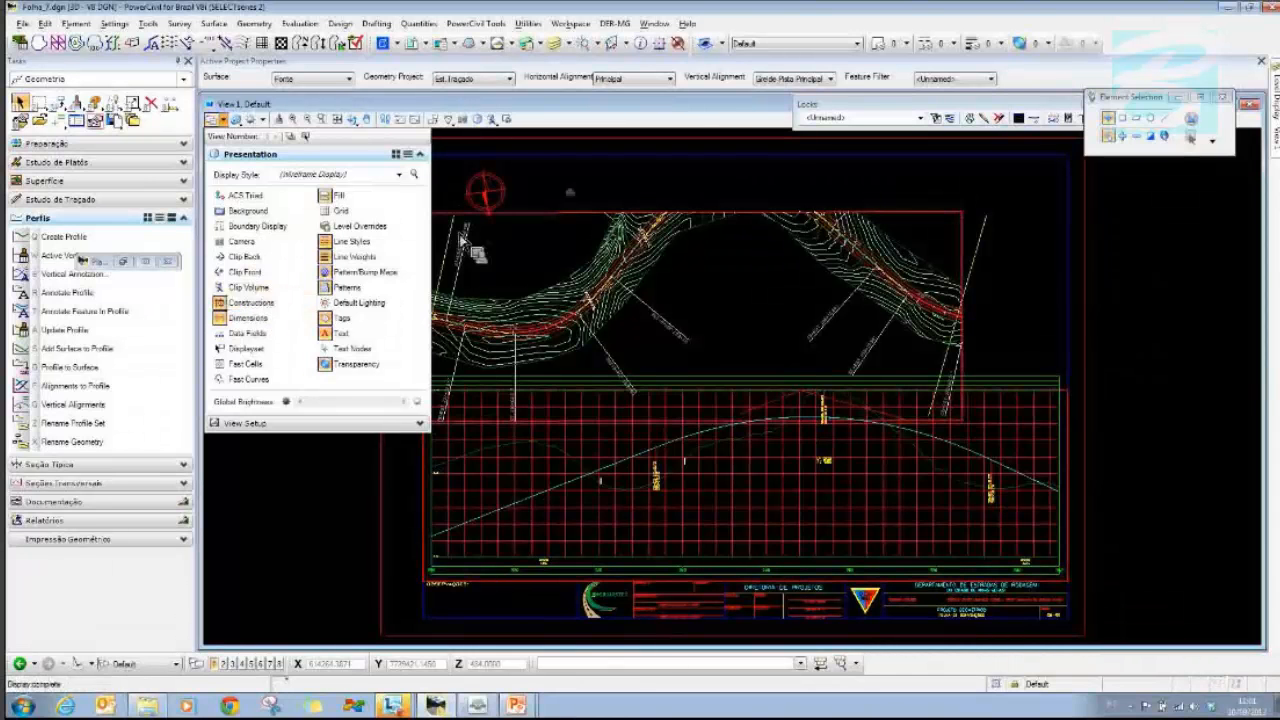
- Reshape the viewport boundary, snapping its upper corners to the blue sheet frame and its lower corners to the profile band's top corners
left_click(574, 213)
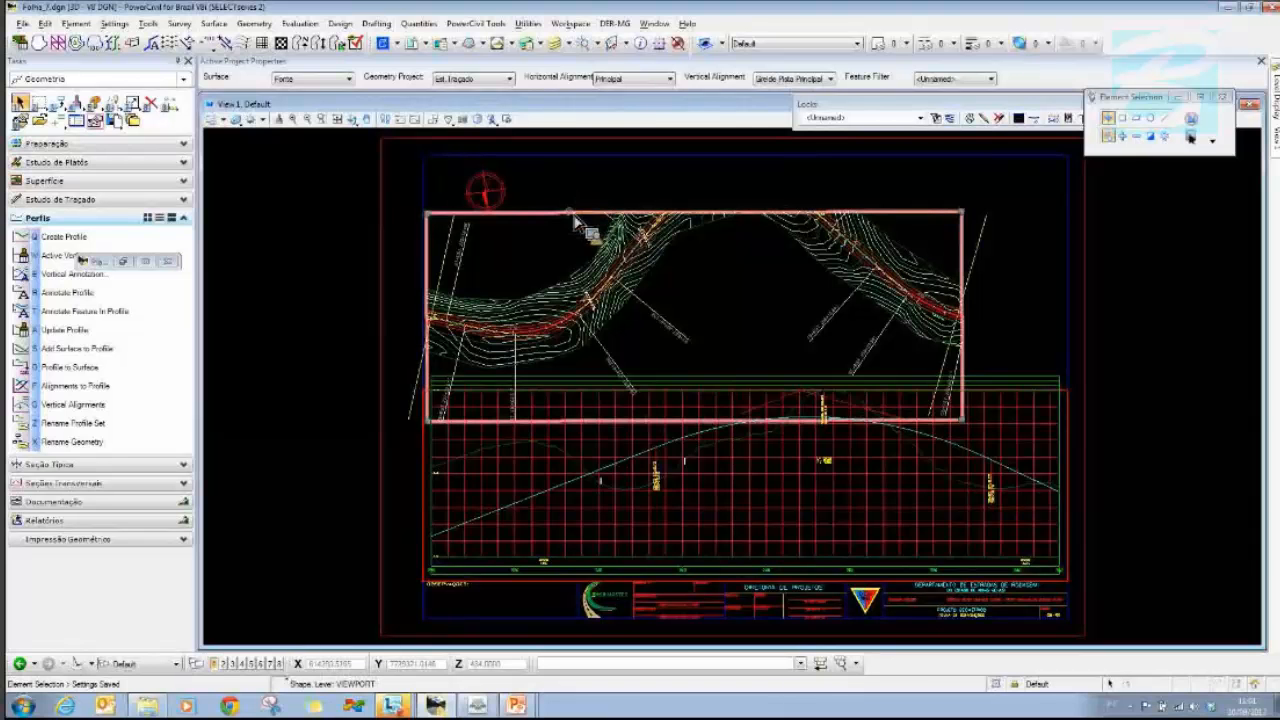
left_click(968, 210)
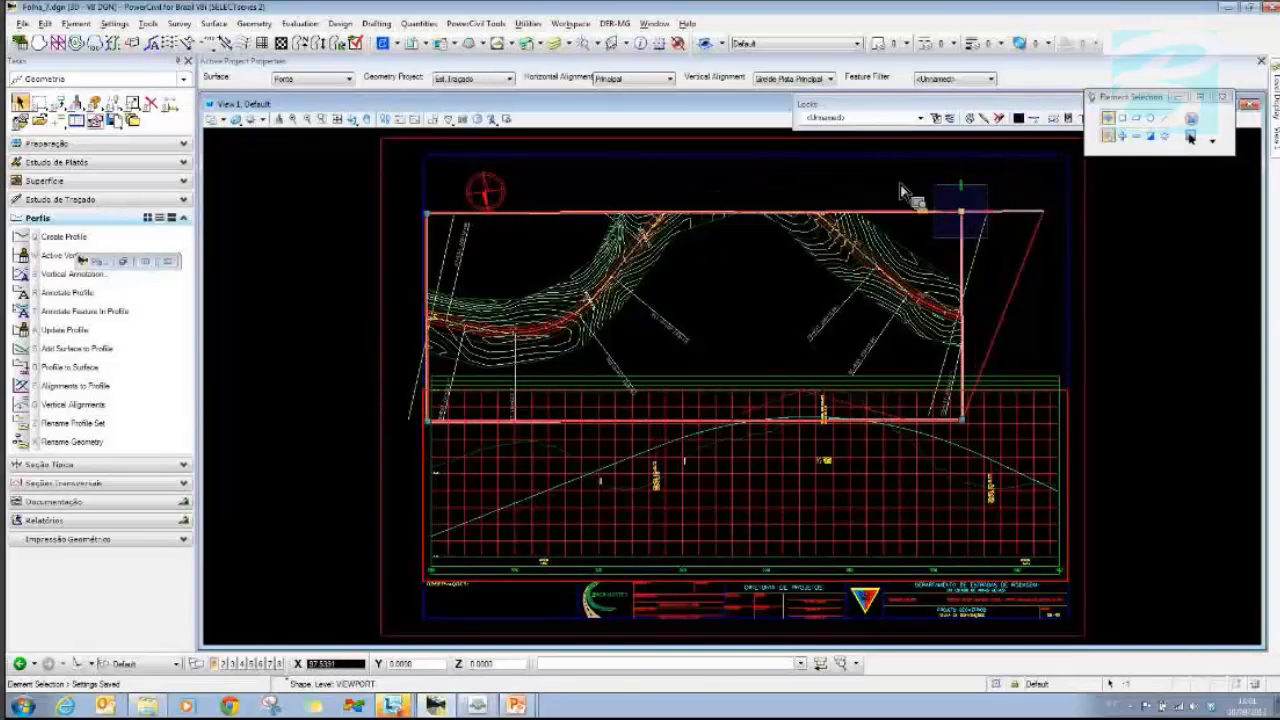
left_click(1023, 190)
left_click(964, 420)
left_click(432, 380)
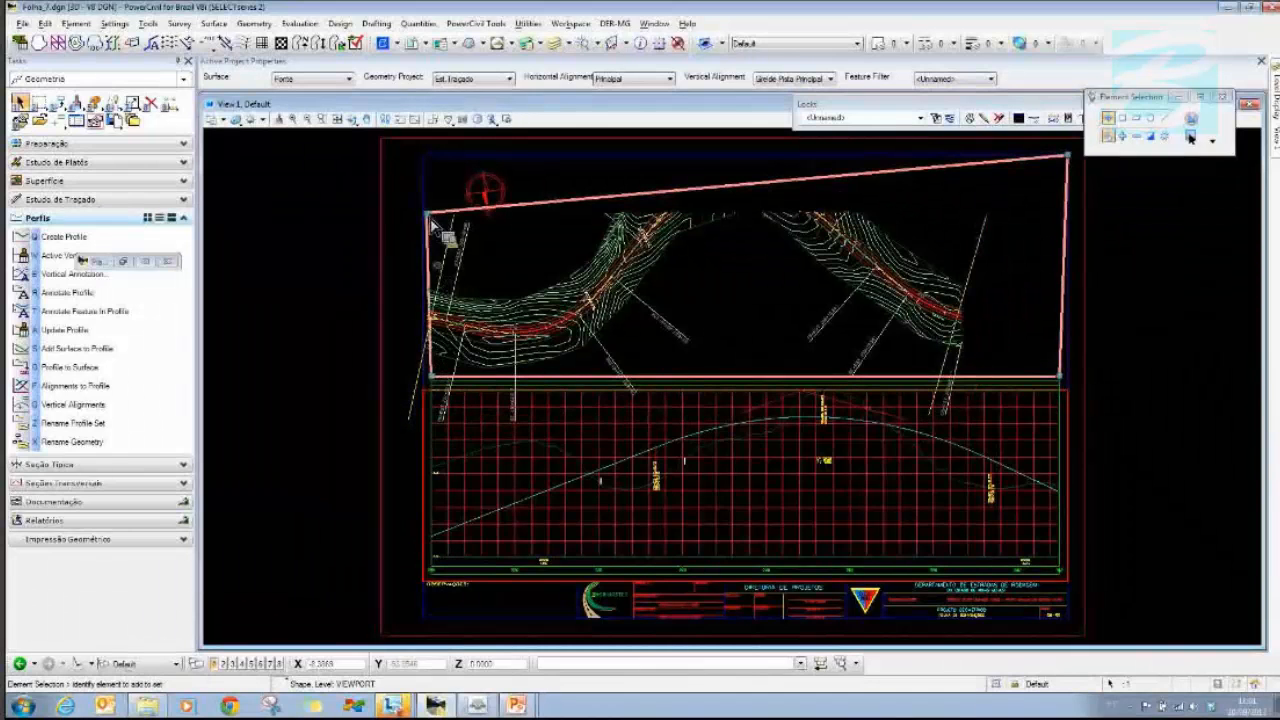
left_click(428, 176)
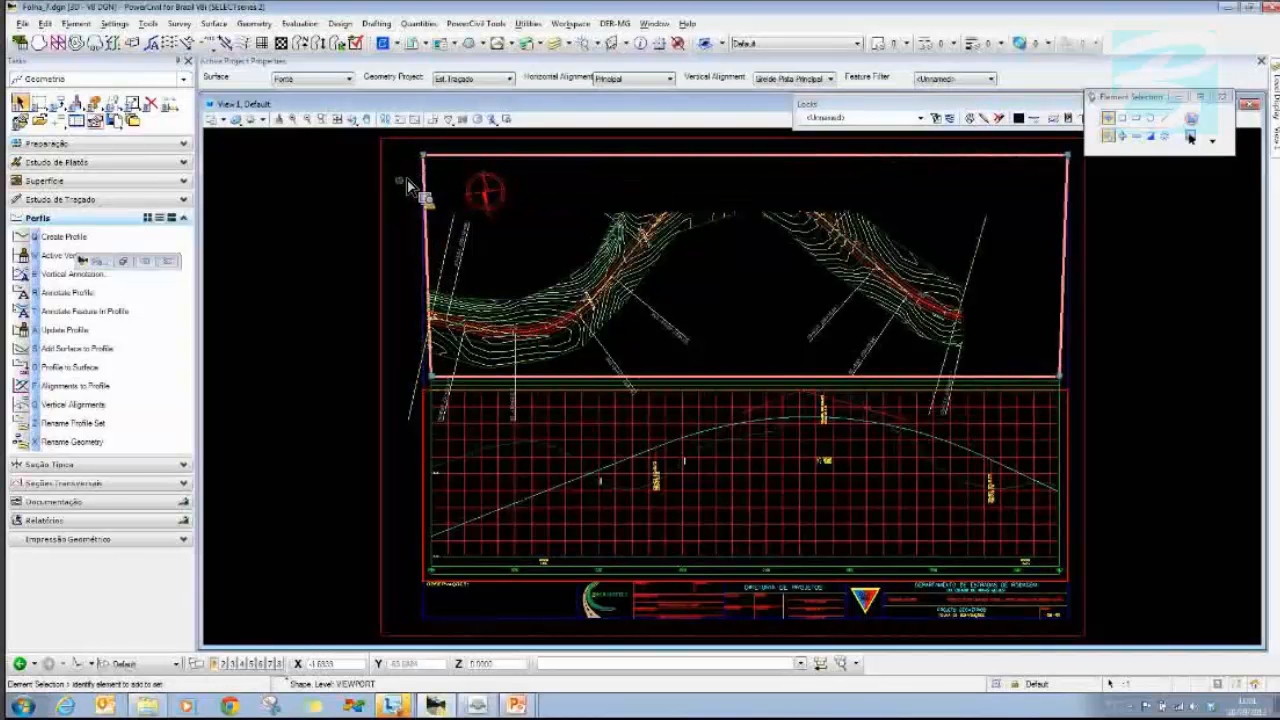
- Hide the construction elements and show sheet 7 with the clipping boundary mode set to Use Existing
left_click(212, 119)
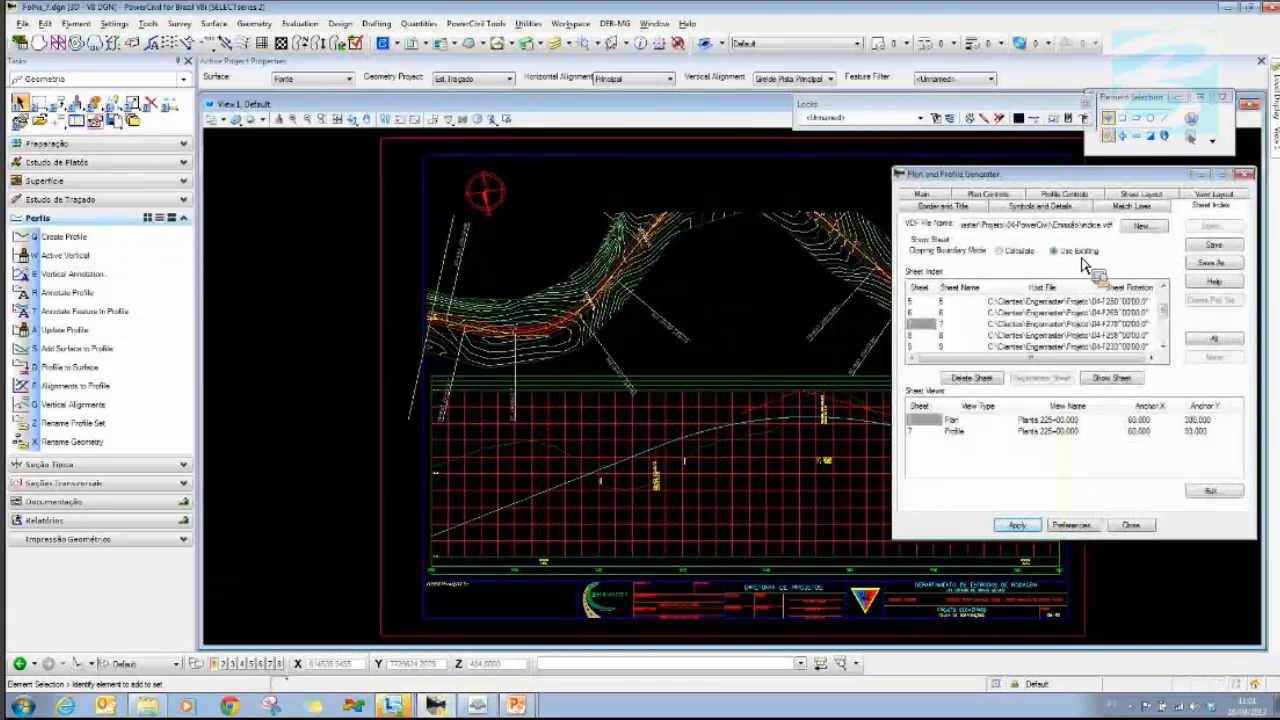
left_click(1113, 379)
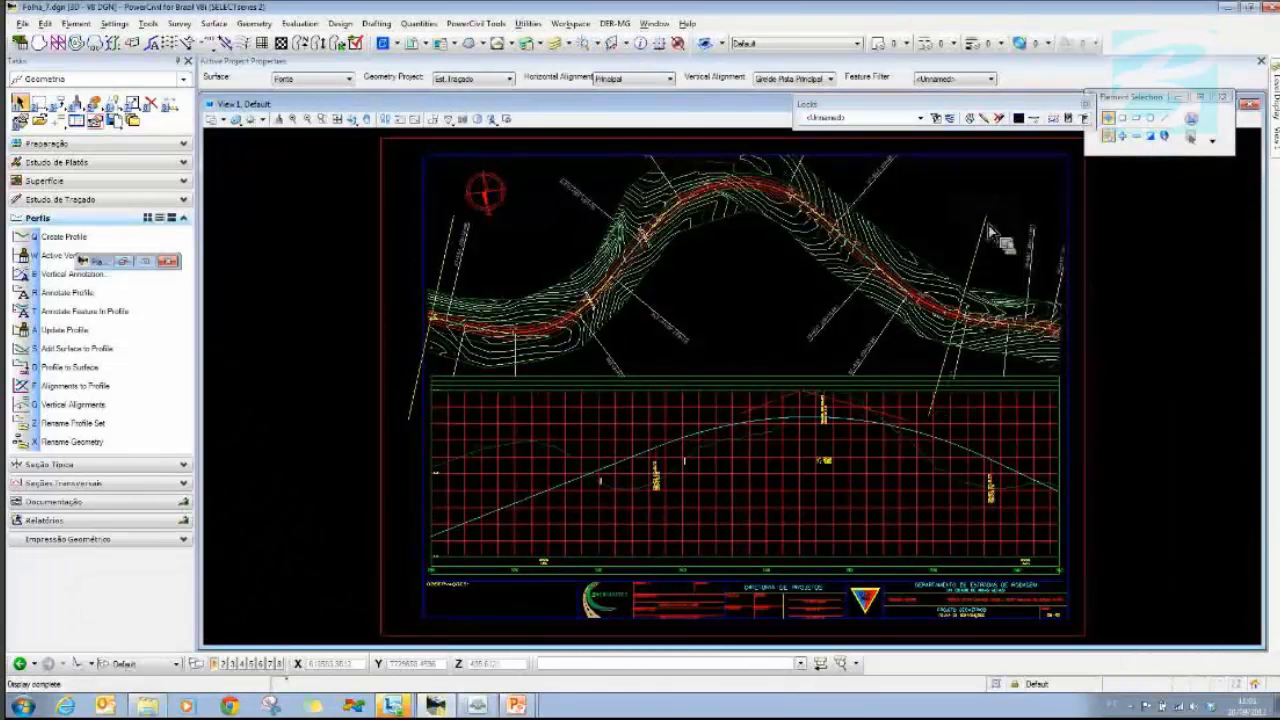
- Move the north arrow closer to the plan's upper-left frame corner
left_click(508, 215)
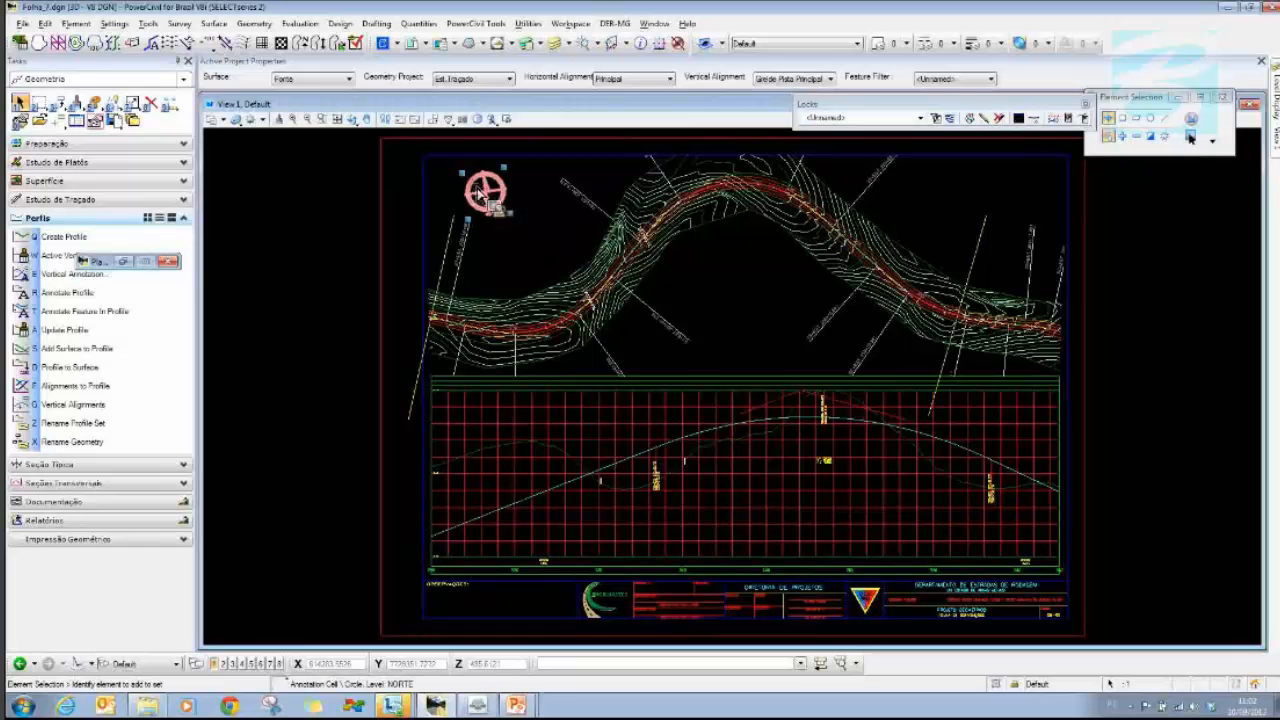
left_click(544, 230)
- Place a profile note from the Drenagem - Bueiros note files on the culvert at station 240, with its text below right
scroll(689, 470, "up", 2)
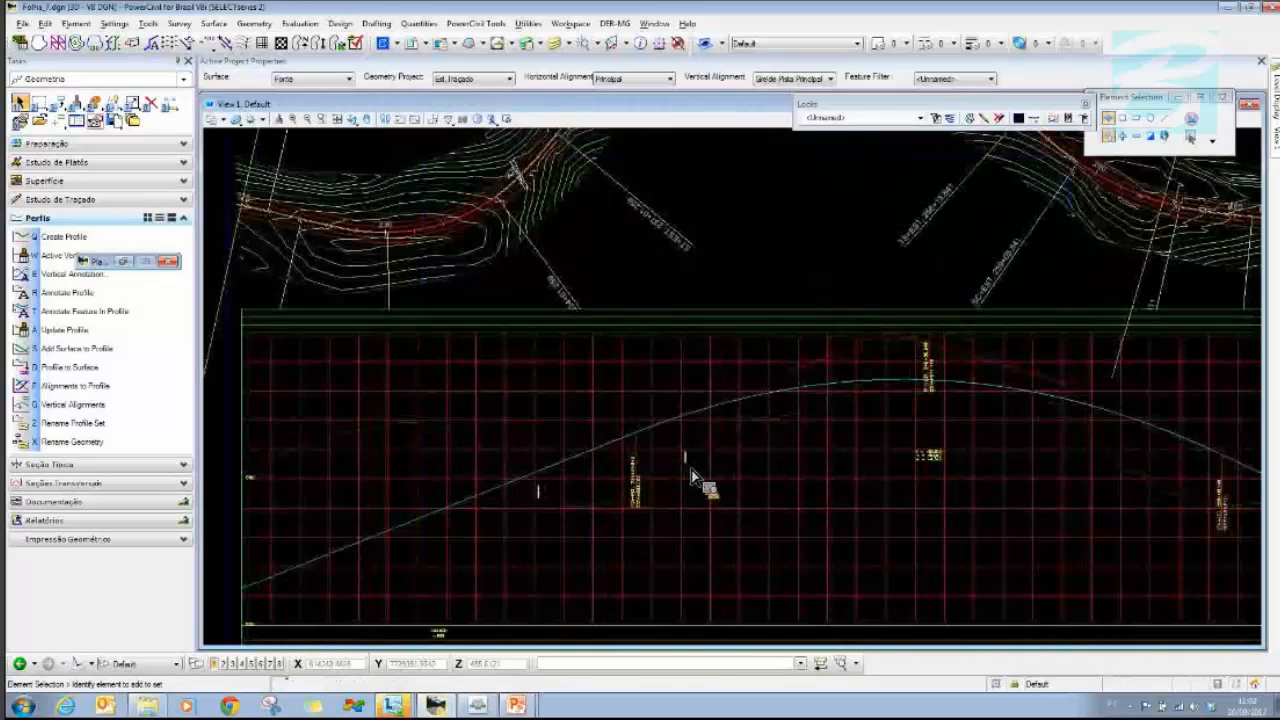
scroll(698, 472, "up", 5)
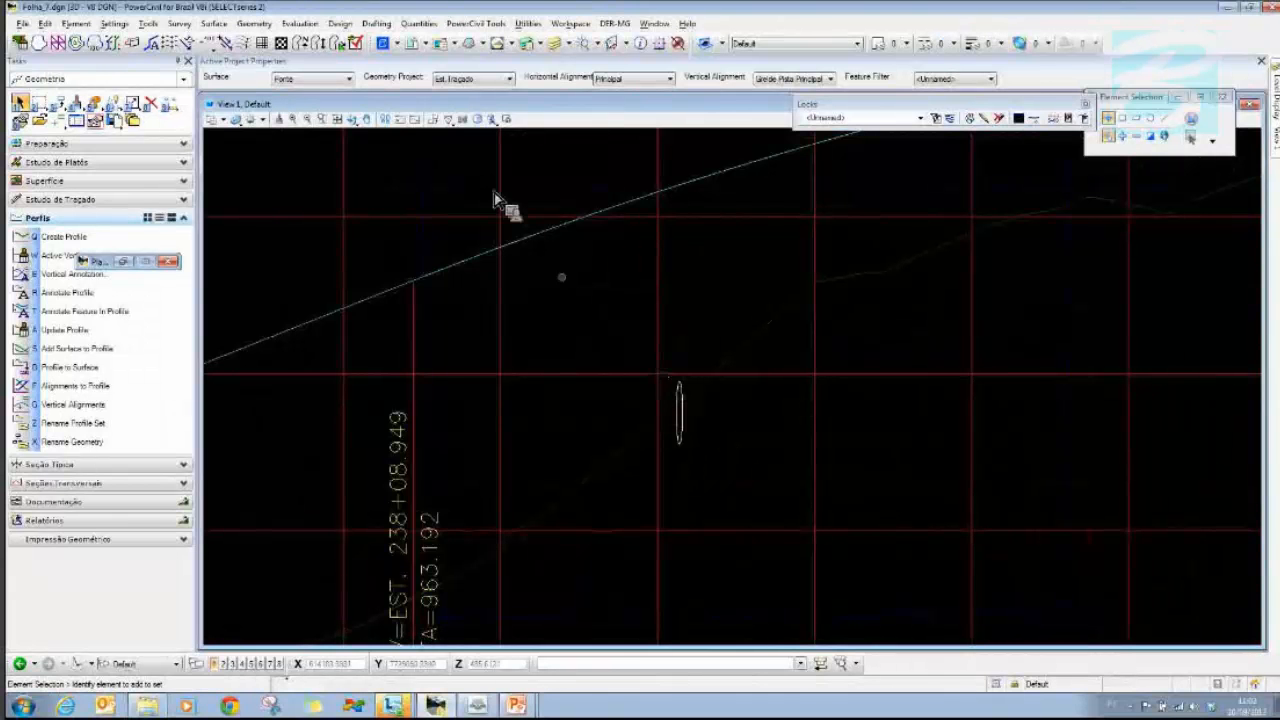
left_click(385, 24)
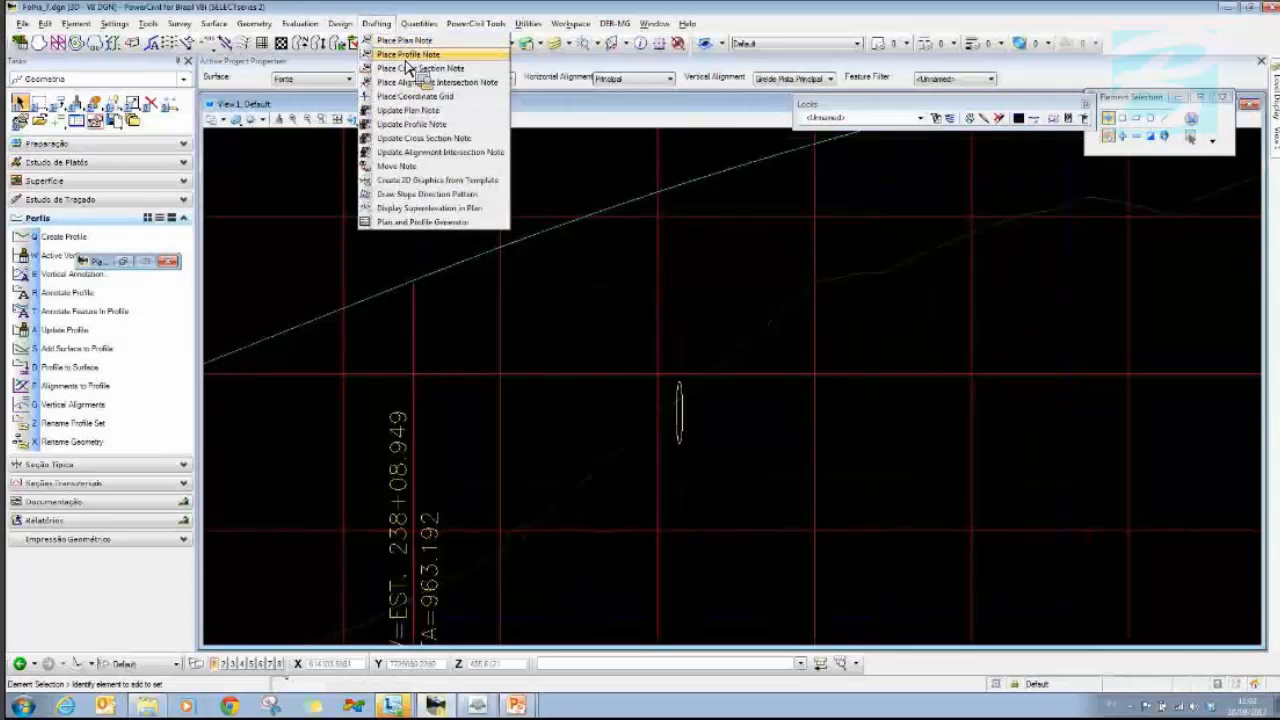
left_click(406, 59)
left_click_drag(606, 184, 870, 165)
left_click_drag(942, 233, 883, 318)
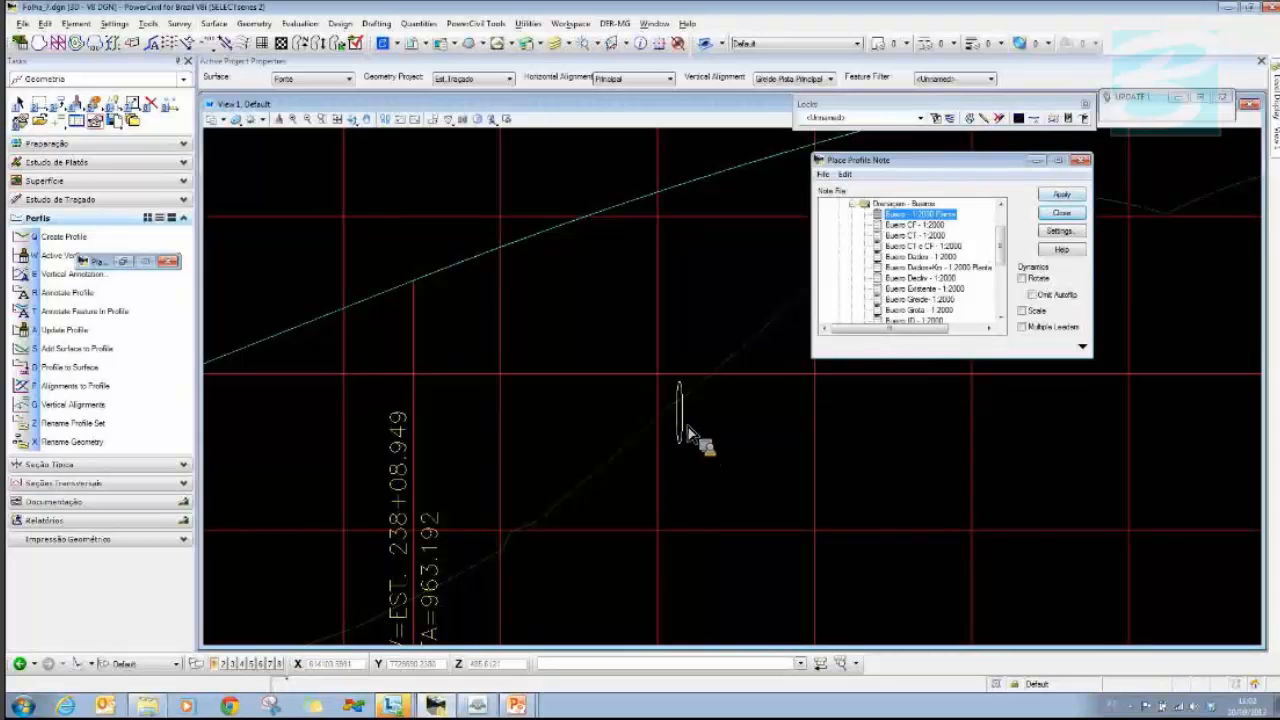
left_click_drag(898, 532, 1016, 560)
left_click(1016, 560)
- Place a matching profile note on the culvert at station 235, with its text below left
scroll(1056, 455, "down", 5)
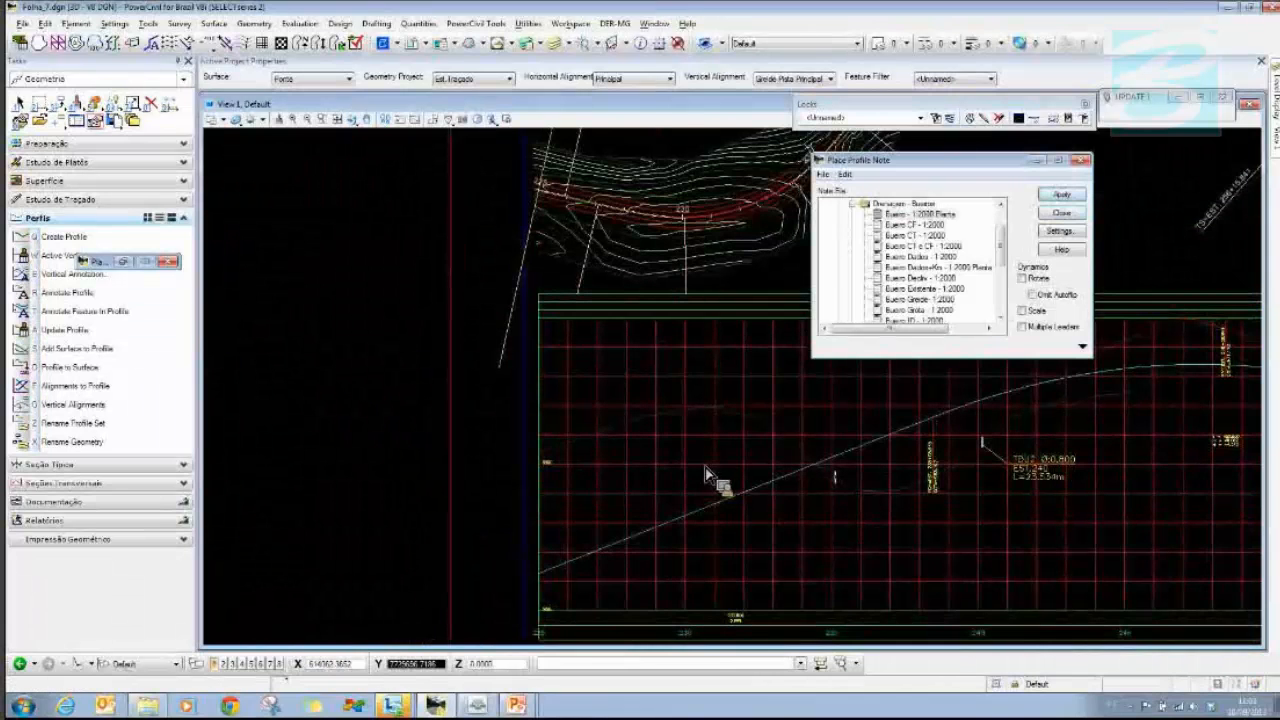
scroll(681, 470, "up", 5)
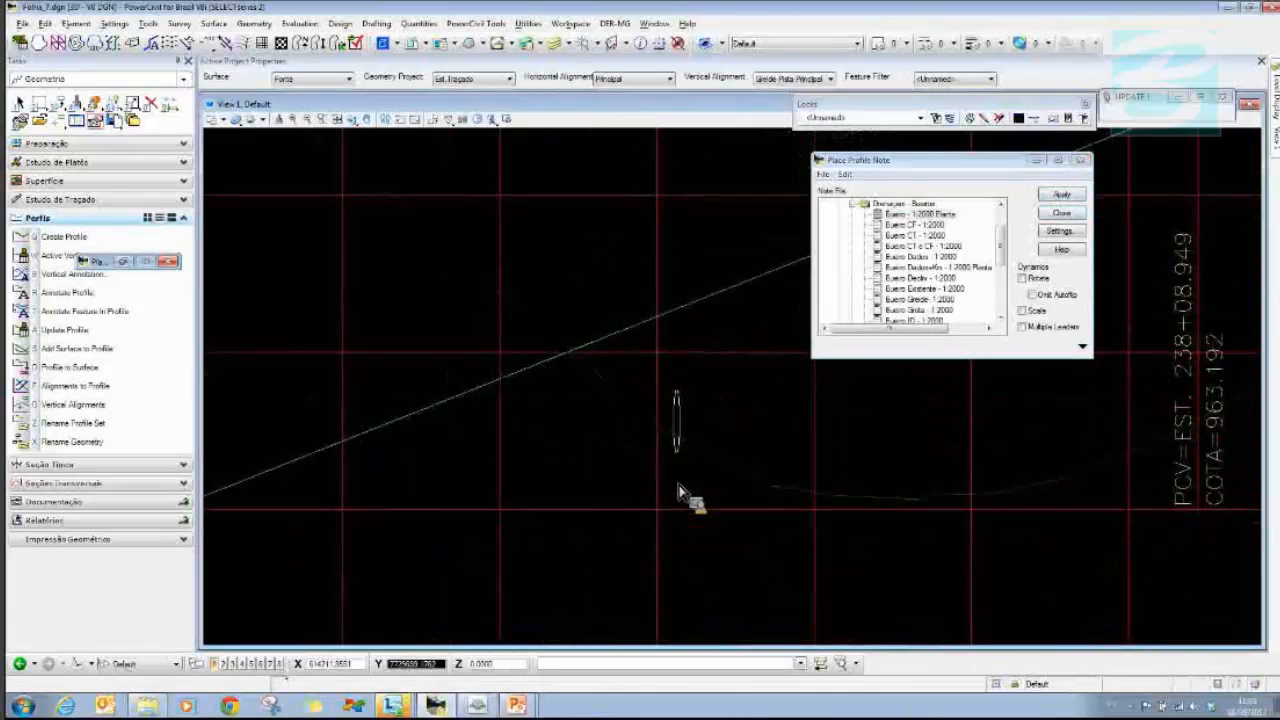
left_click(1063, 214)
left_click(686, 463)
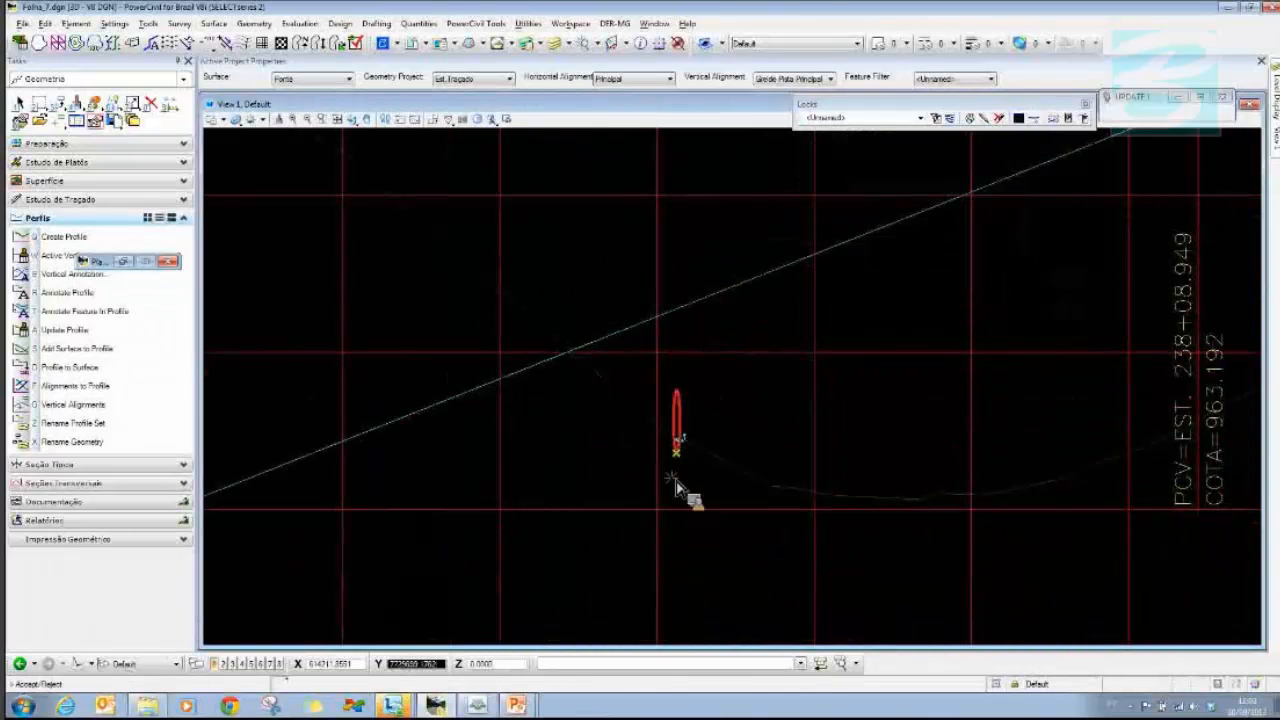
left_click(442, 551)
scroll(537, 437, "down", 5)
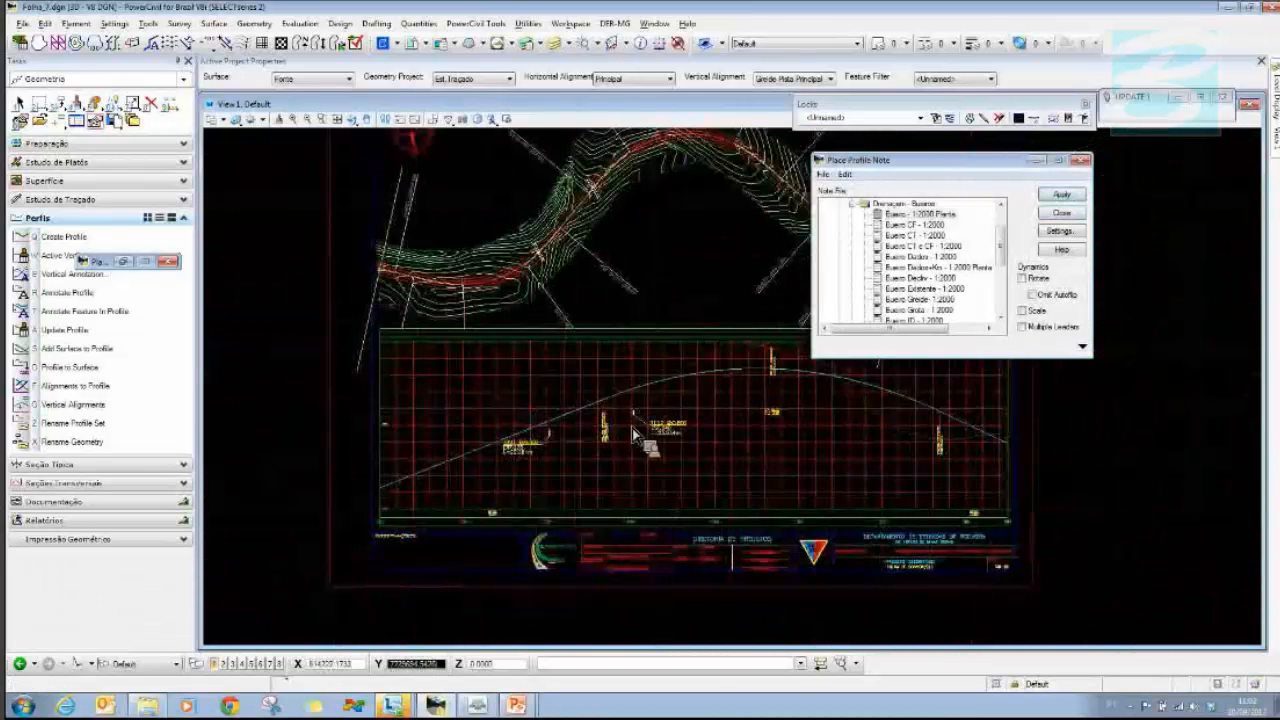
scroll(760, 350, "up", 3)
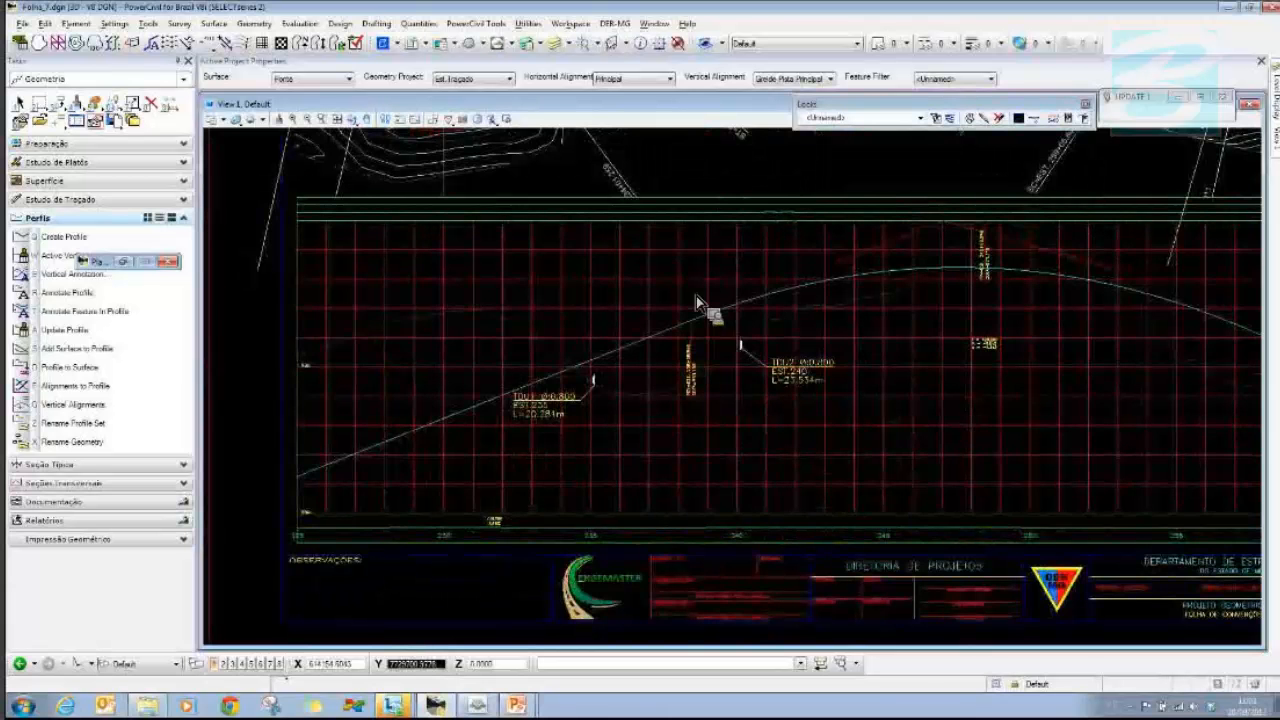
scroll(705, 340, "down", 2)
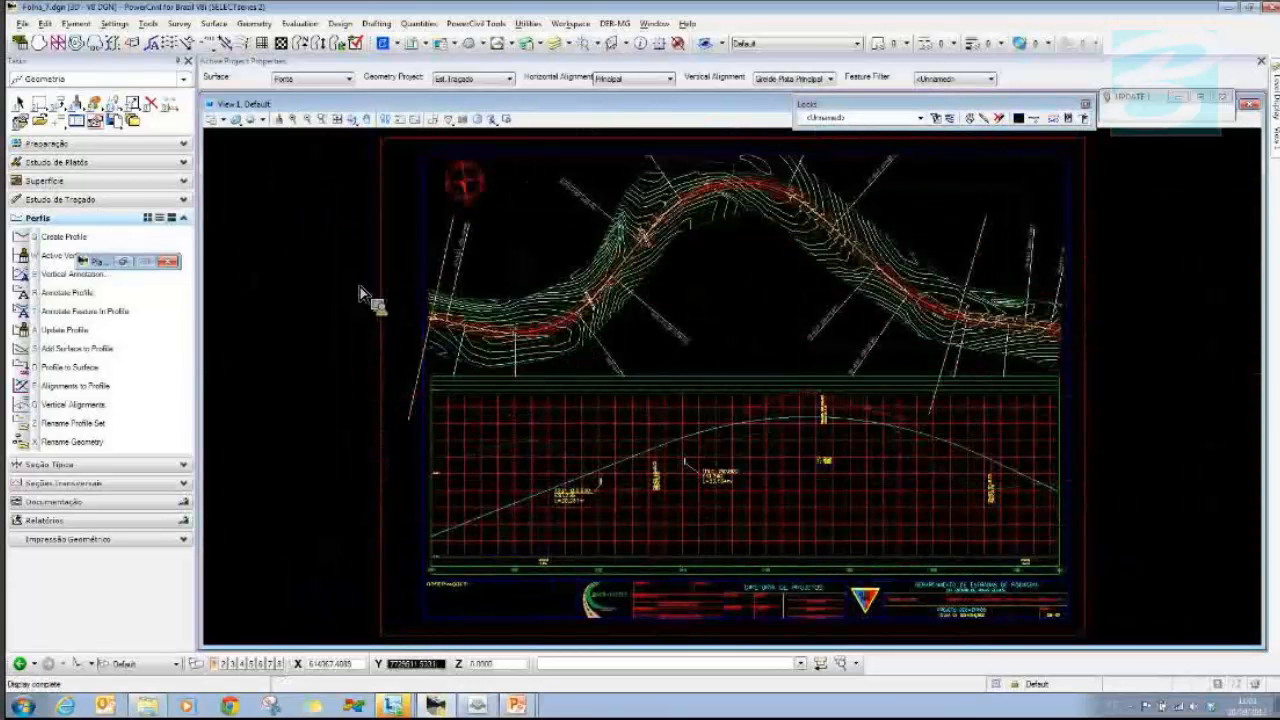
- Trim the overhanging lower ends of both dividing lines to the sheet frame and the profile band's top with Trim To Element
left_click_drag(133, 103, 194, 237)
left_click(205, 208)
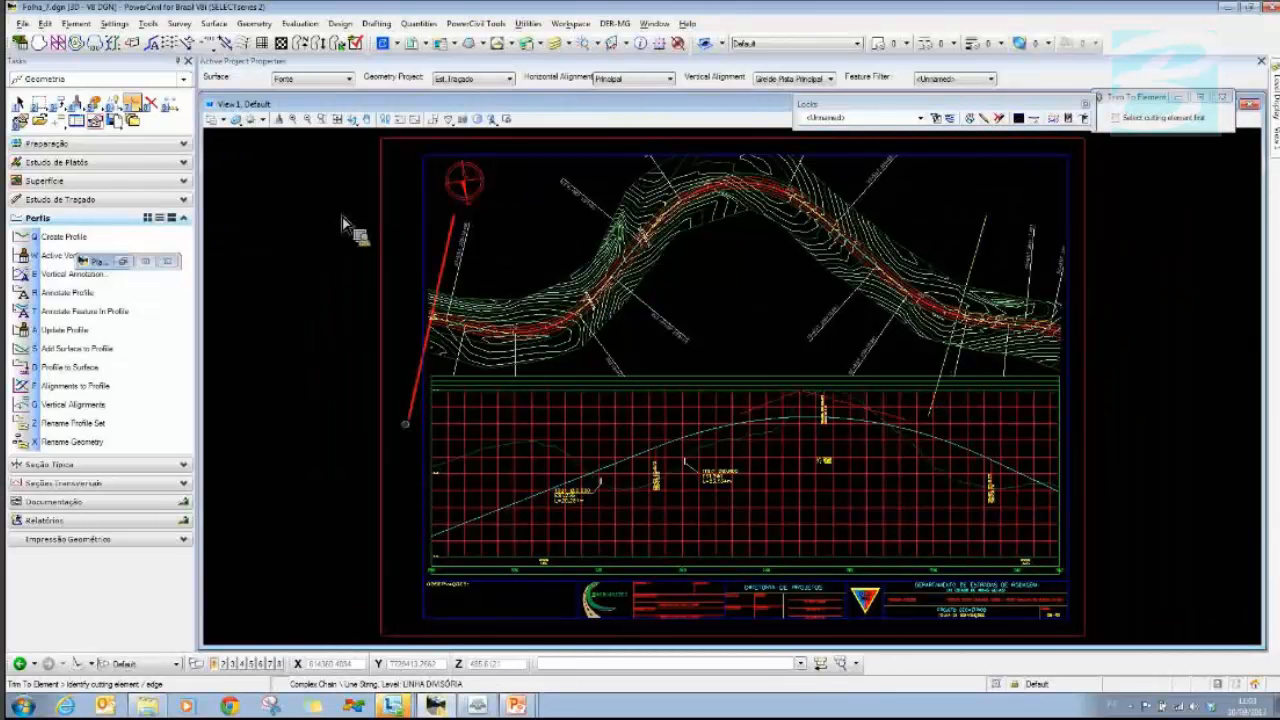
left_click(305, 275)
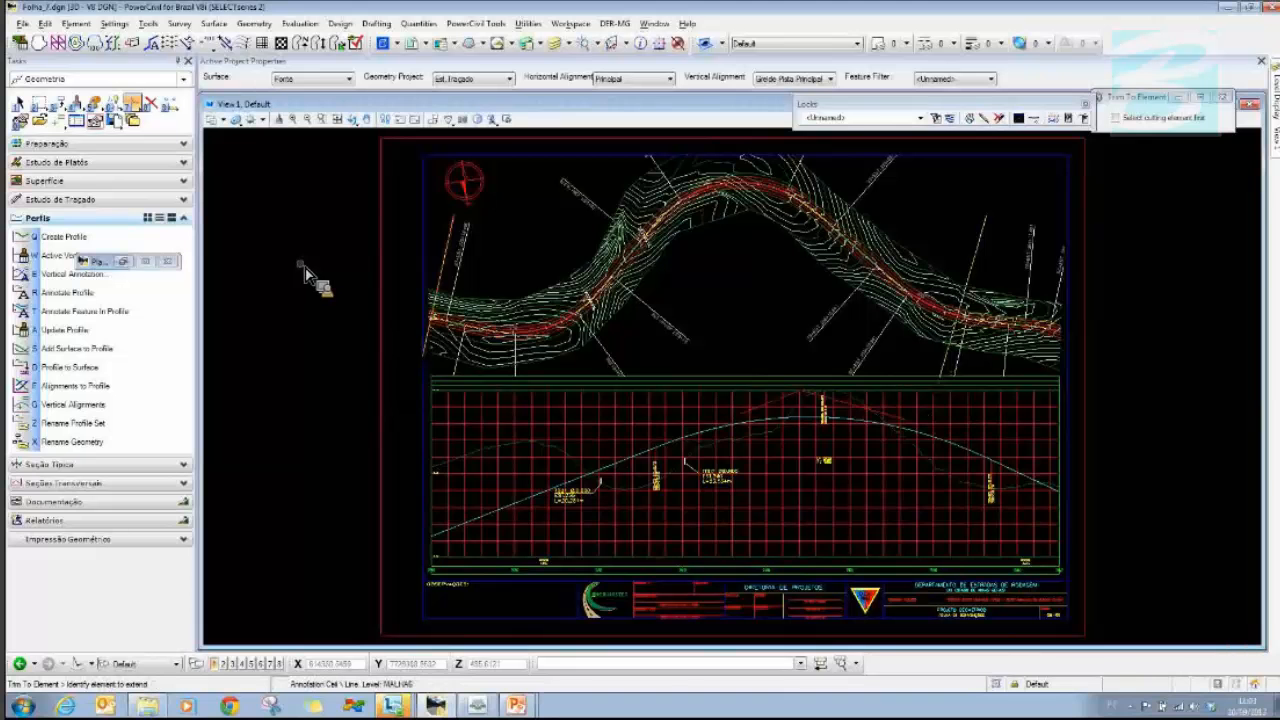
- Start Place Coordinate Grid and load the Malha_1:2000 b preference, bounded by a fence
left_click(377, 23)
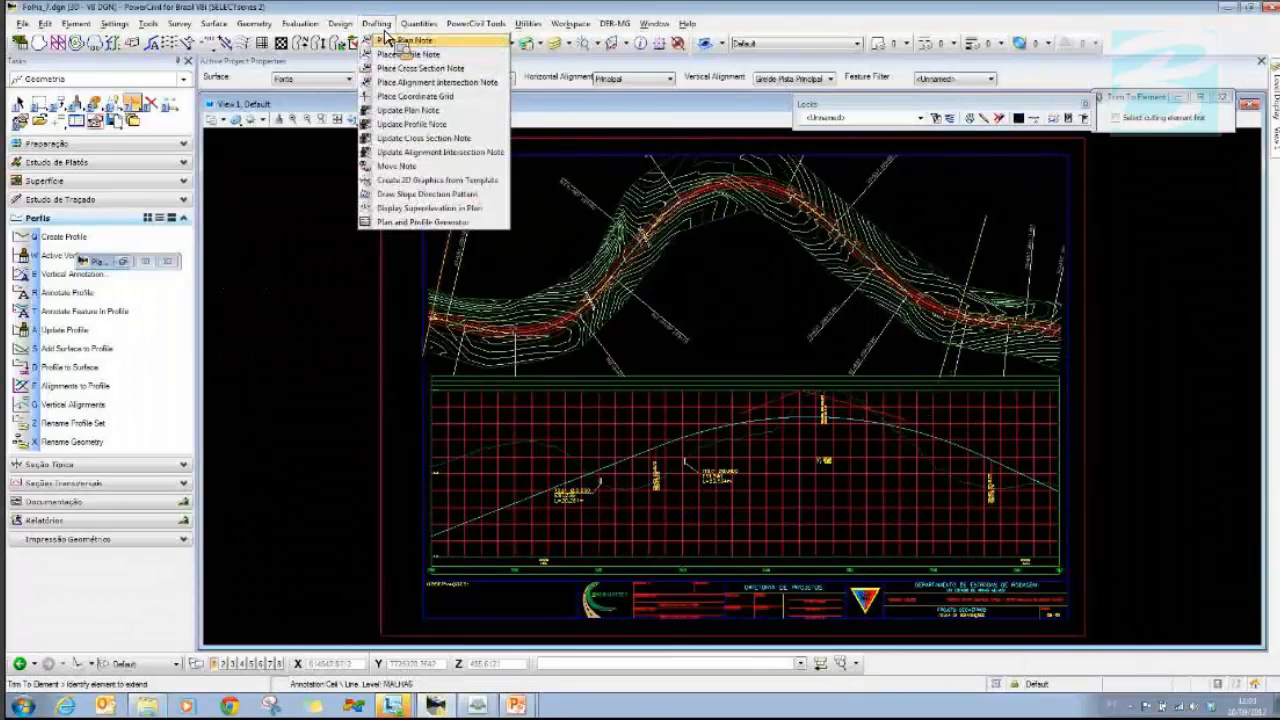
left_click(395, 96)
left_click_drag(370, 458, 355, 383)
left_click(456, 440)
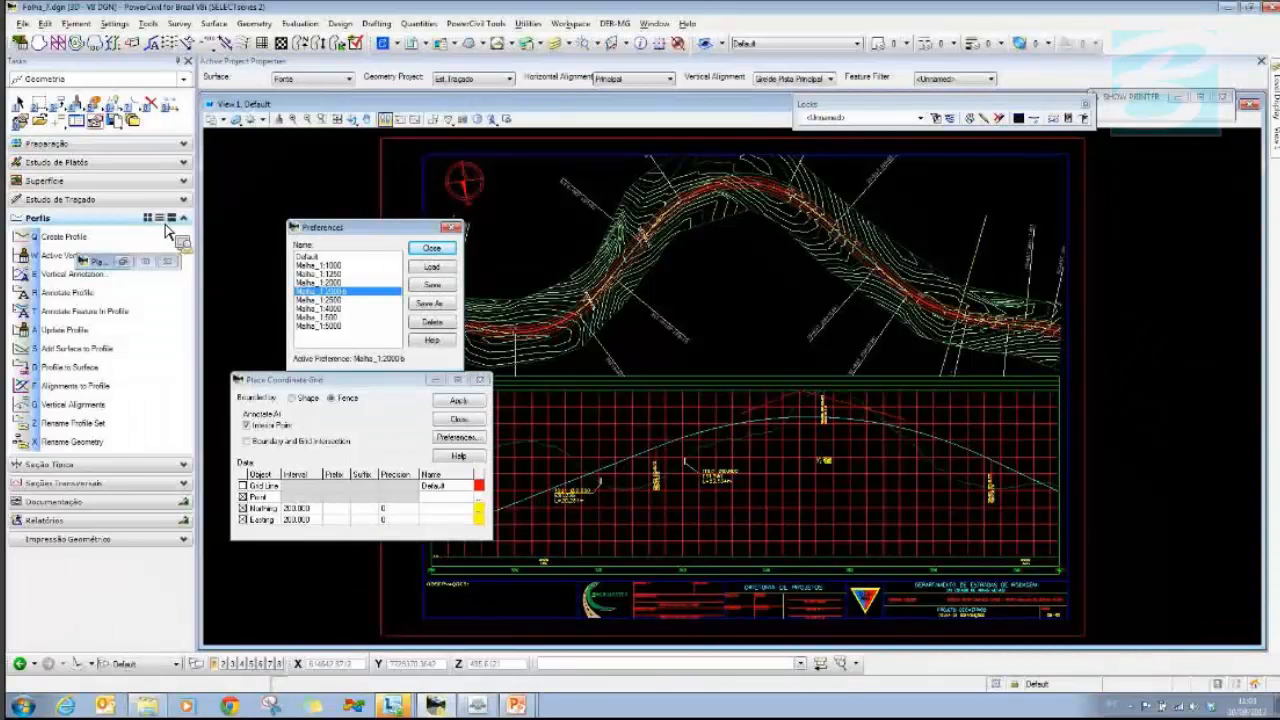
- Fence the plan area down to the profile band, apply the coordinate grid inside it, and remove the fence
left_click(422, 155)
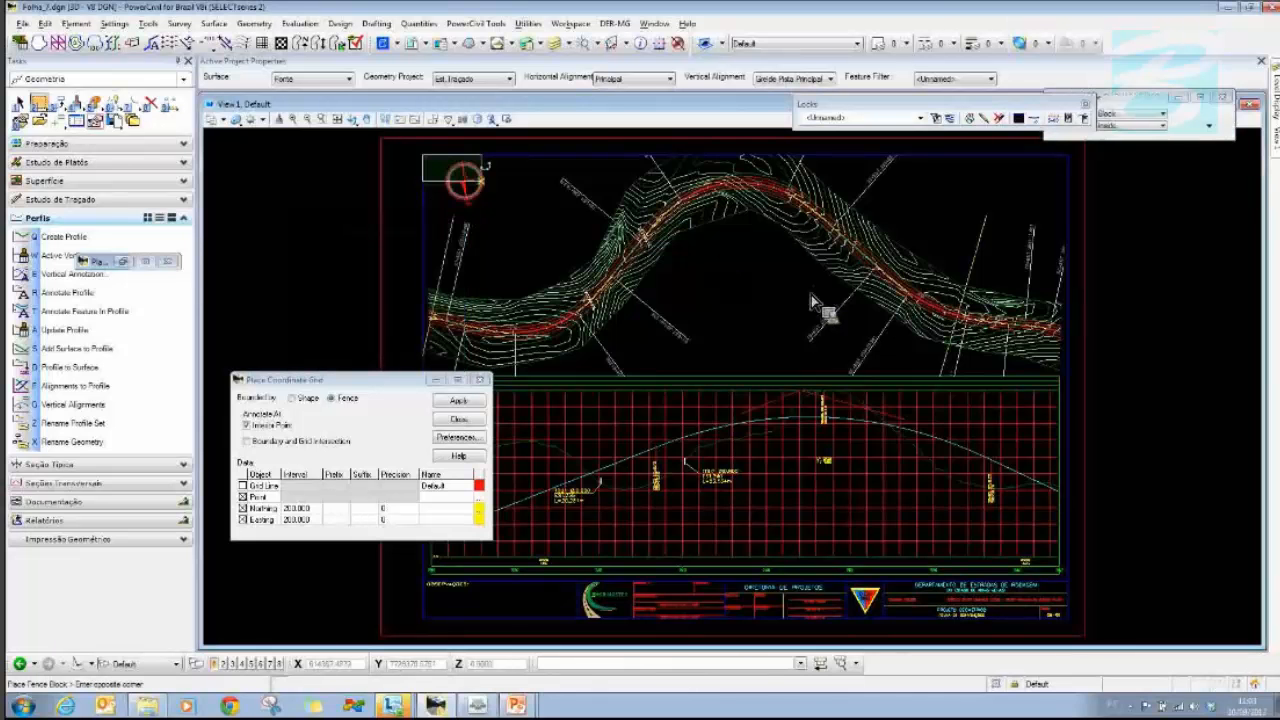
left_click(1060, 386)
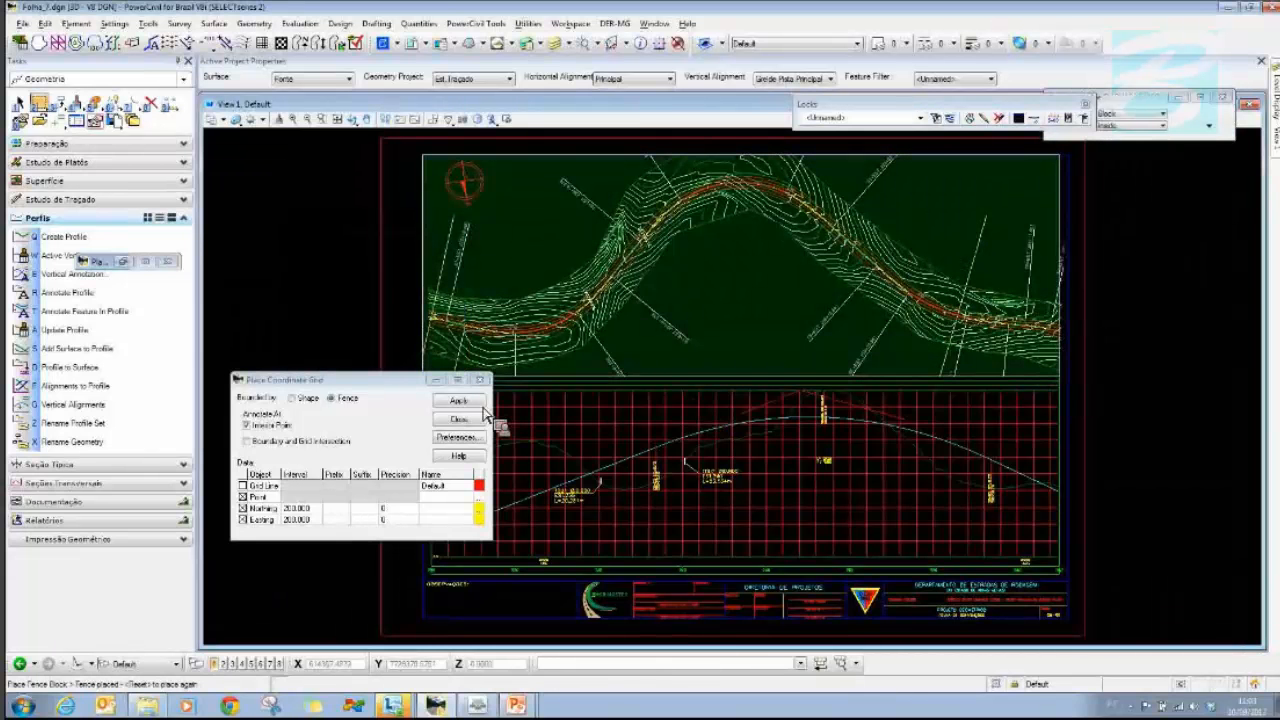
left_click(455, 402)
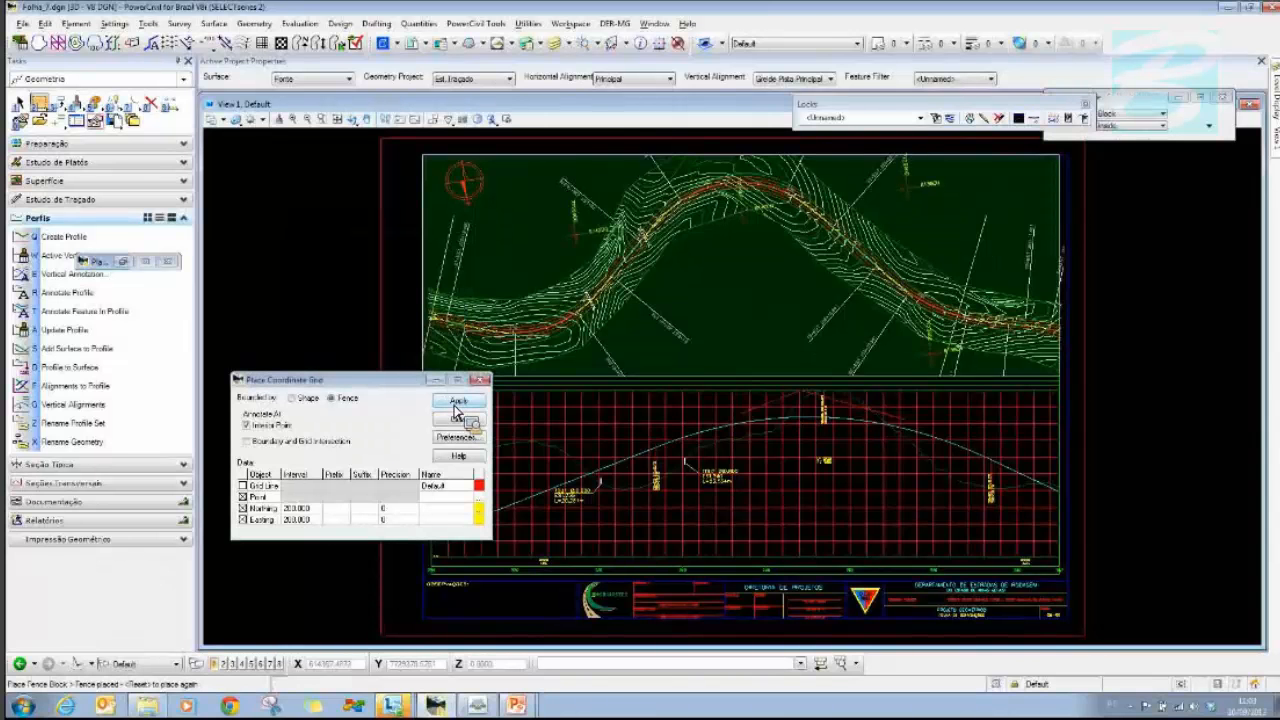
left_click(463, 420)
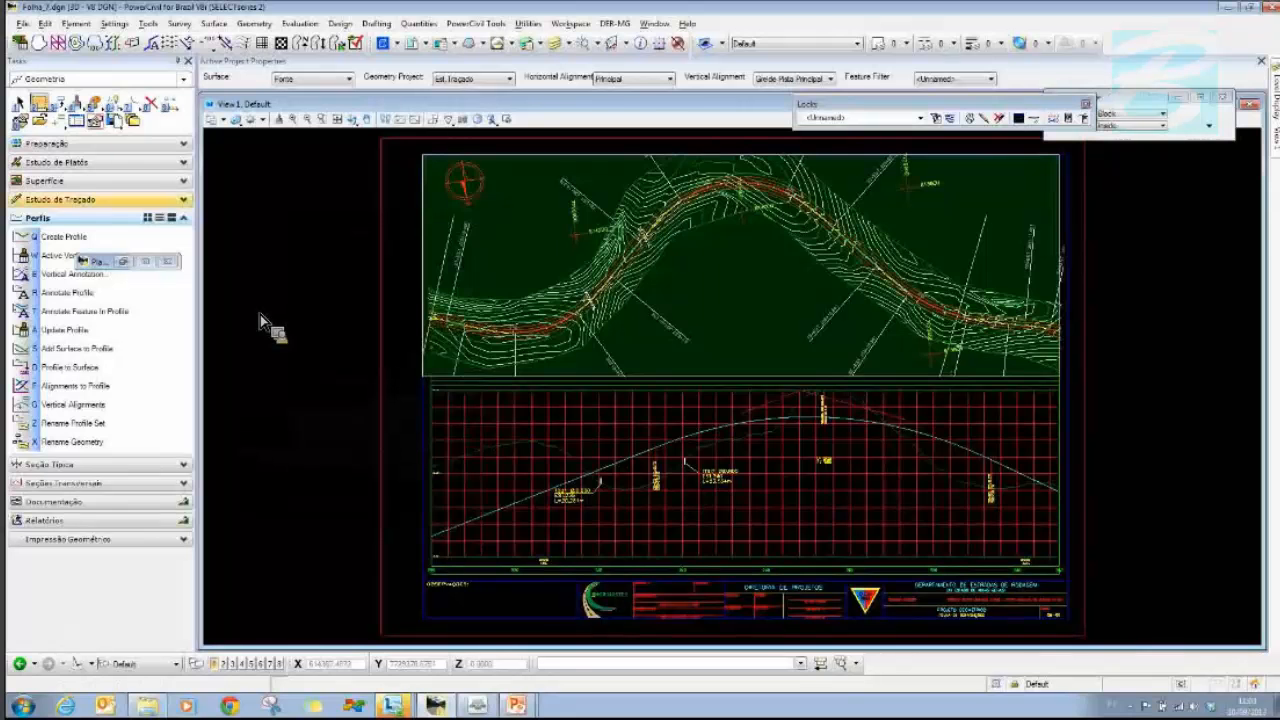
left_click(39, 104)
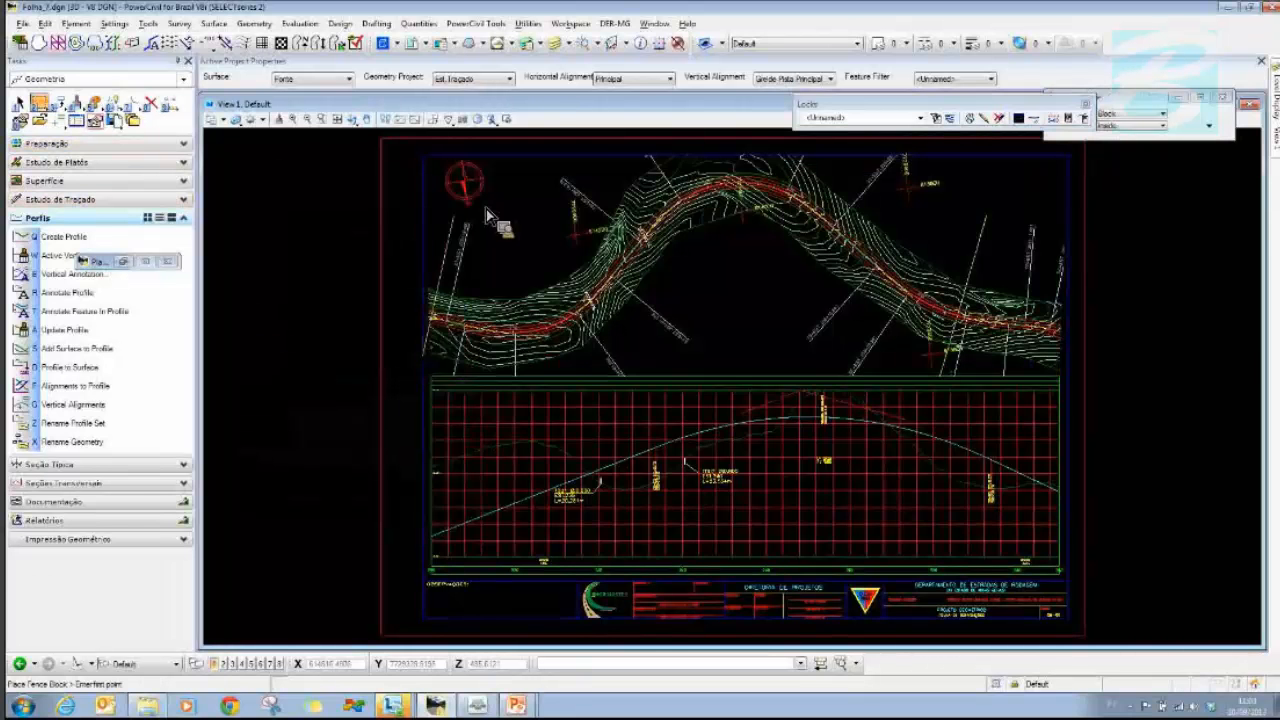
scroll(587, 234, "up", 2)
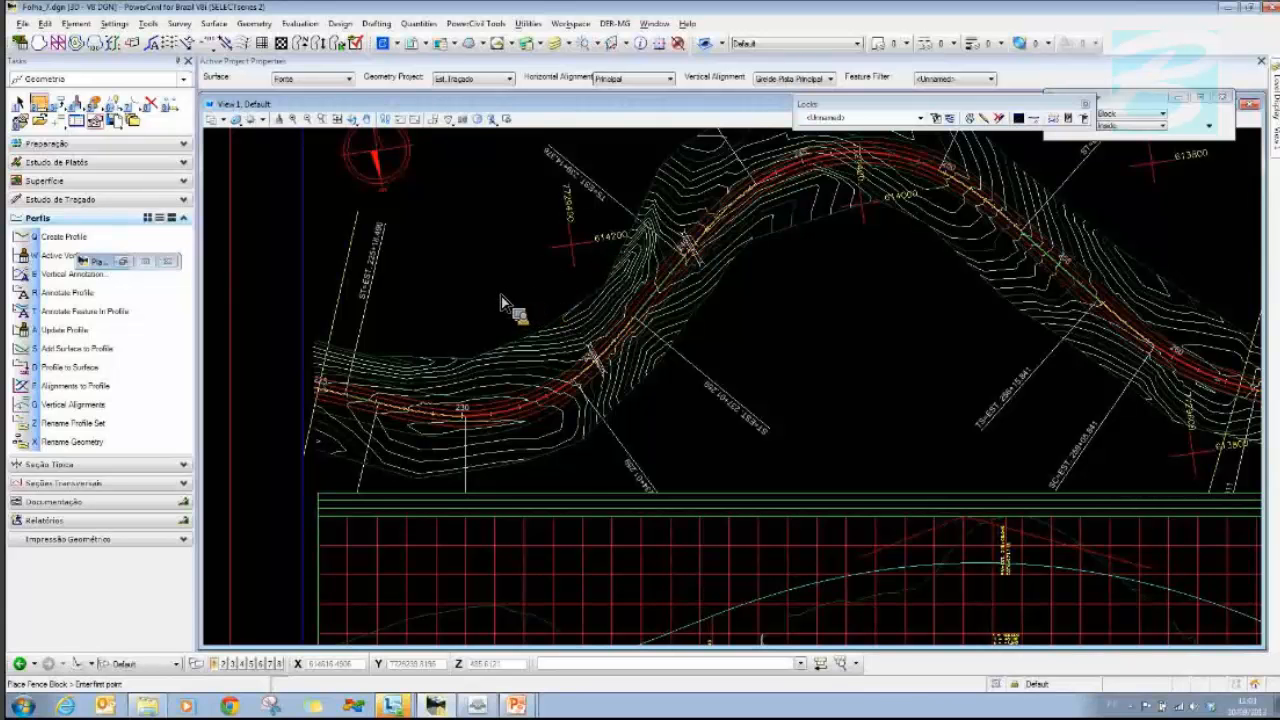
scroll(501, 296, "up", 2)
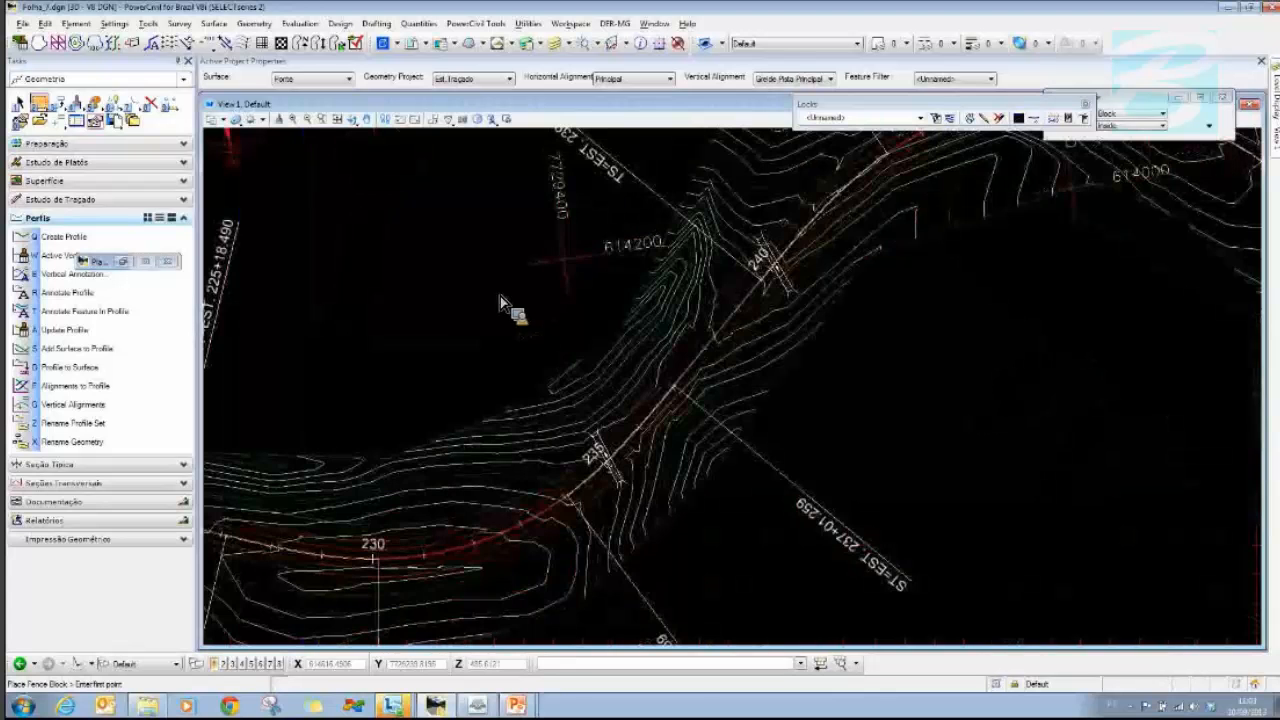
scroll(427, 305, "down", 5)
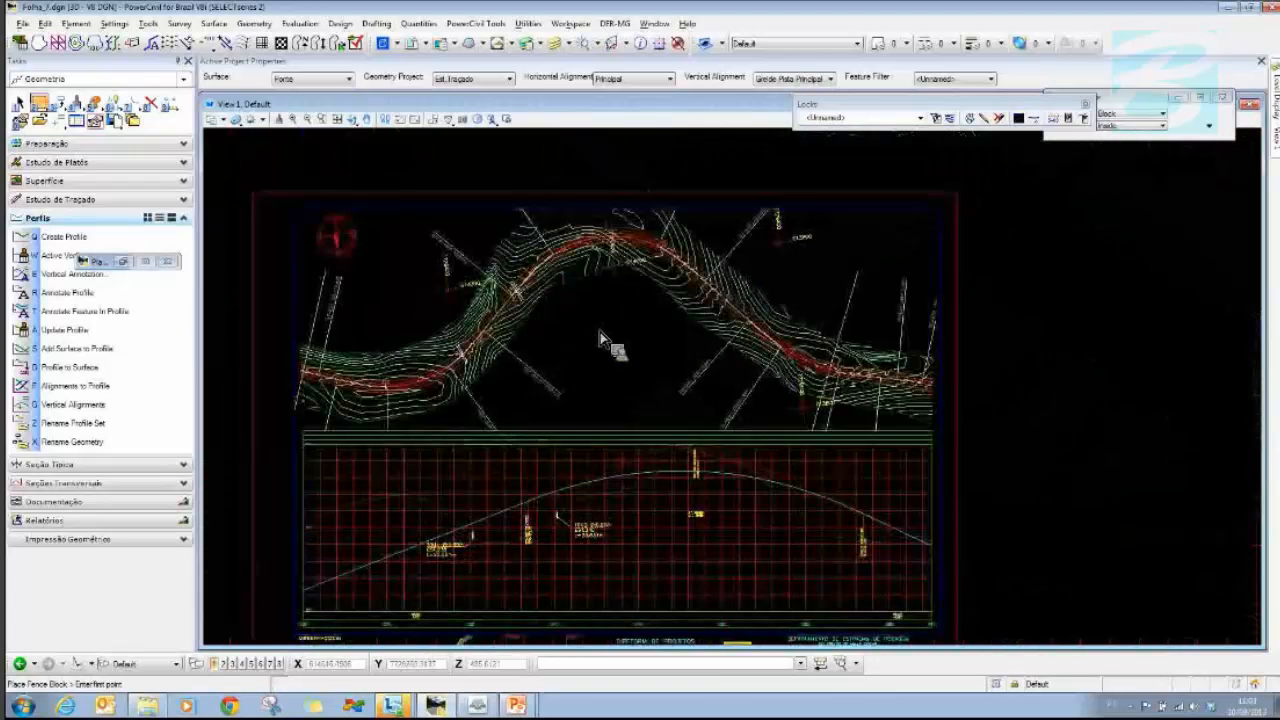
middle_click_drag(630, 360, 641, 308)
key("w")
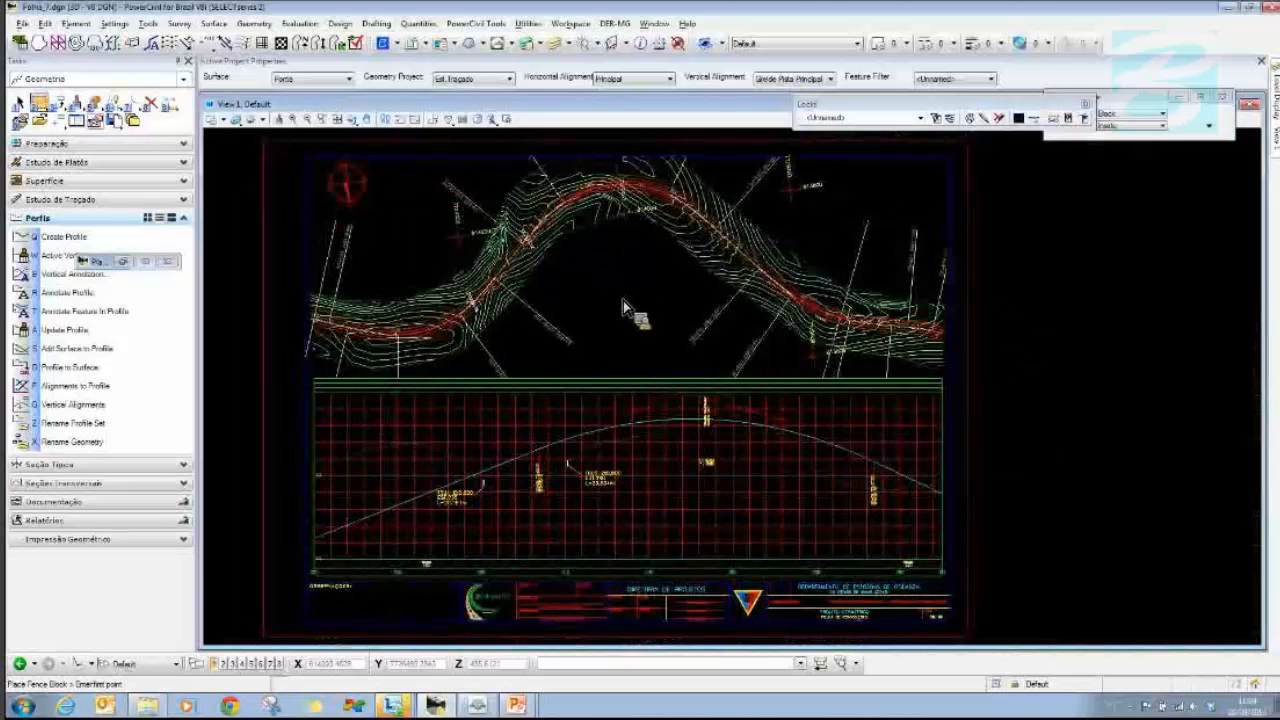
- Switch to the PowerPoint slide show to read the slide Ajustar Estacas e Margens
left_click(400, 686)
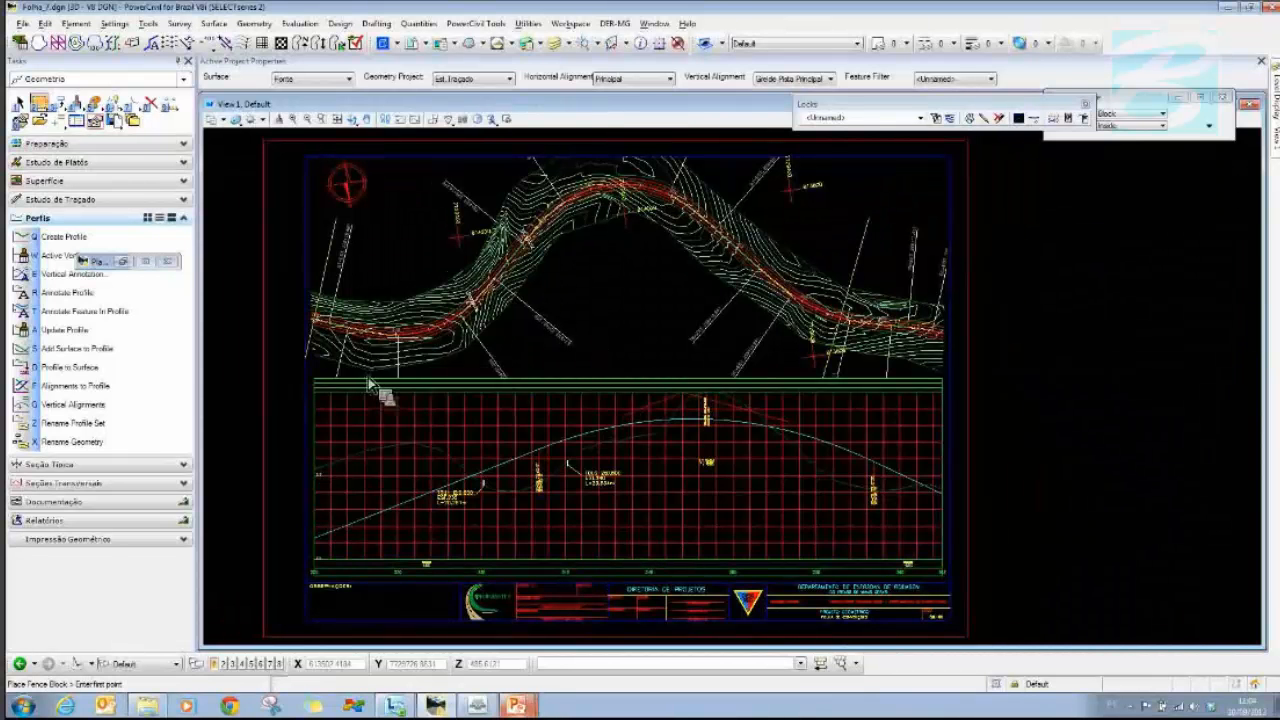
left_click(516, 705)
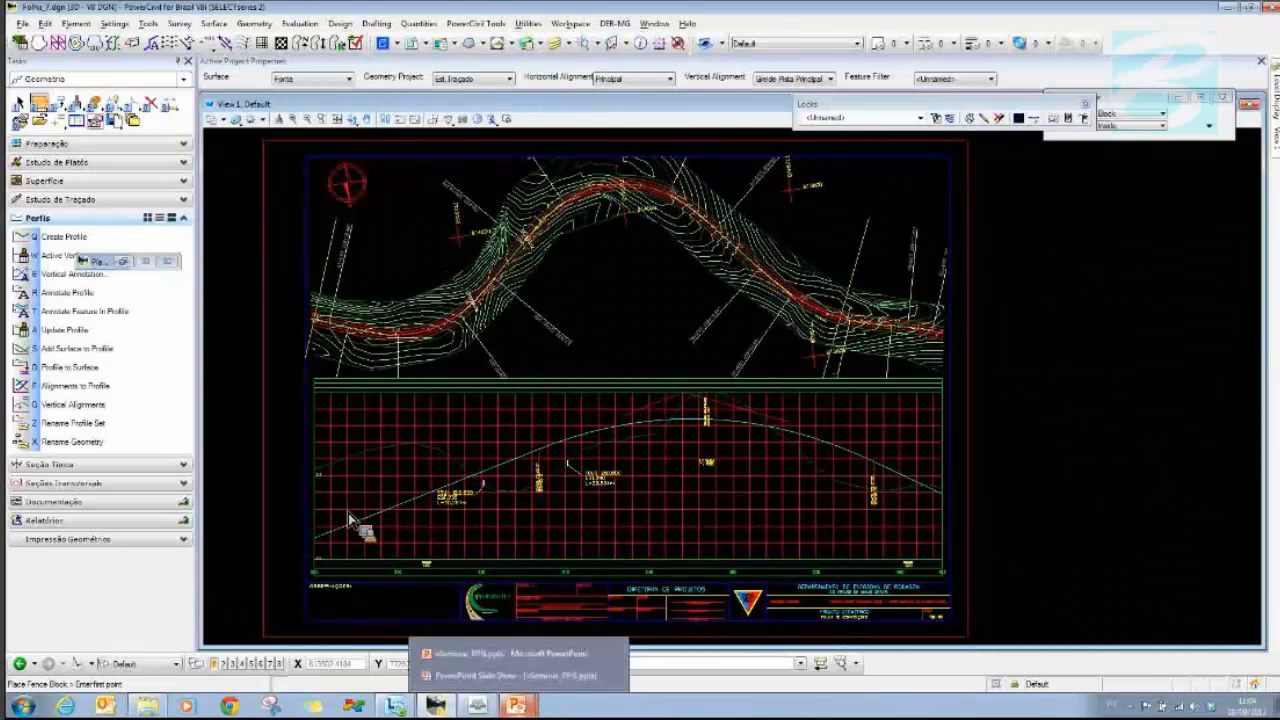
left_click(515, 705)
left_click(538, 710)
left_click(525, 678)
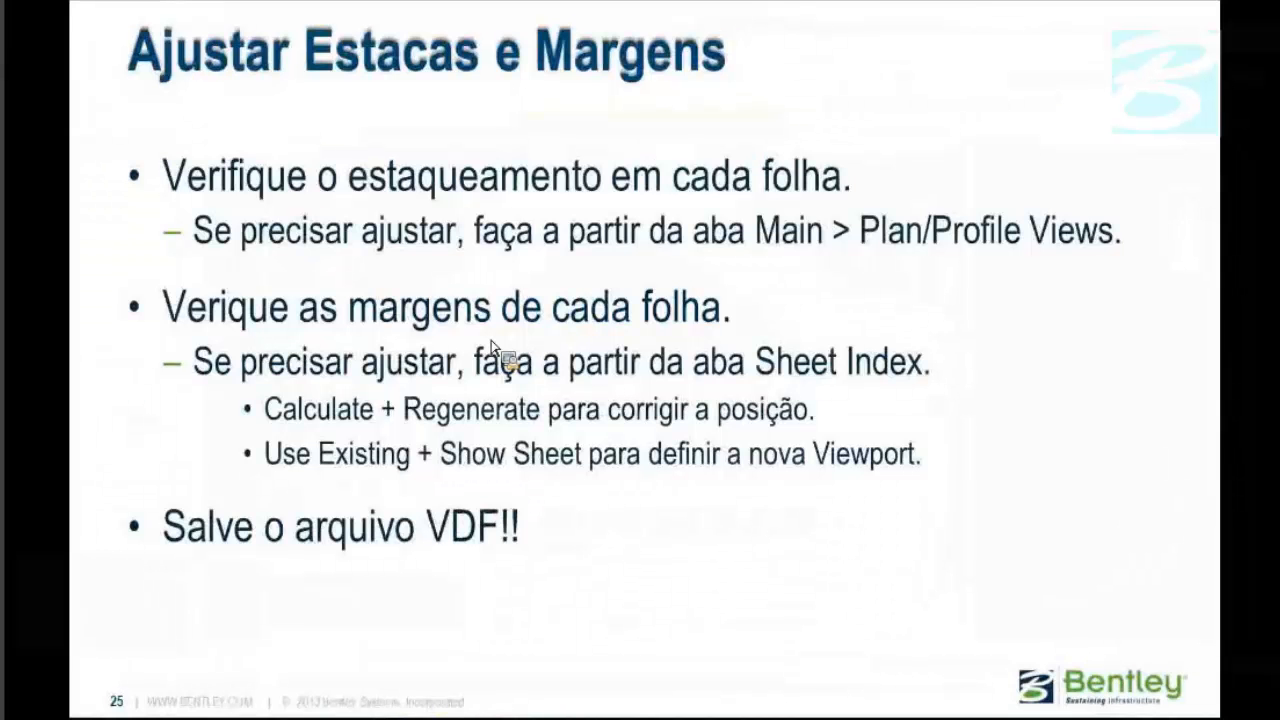
- Return to PowerCivil and show the Plan and Profile Generator's Main settings with its plan and profile view lists
key("alt+Tab")
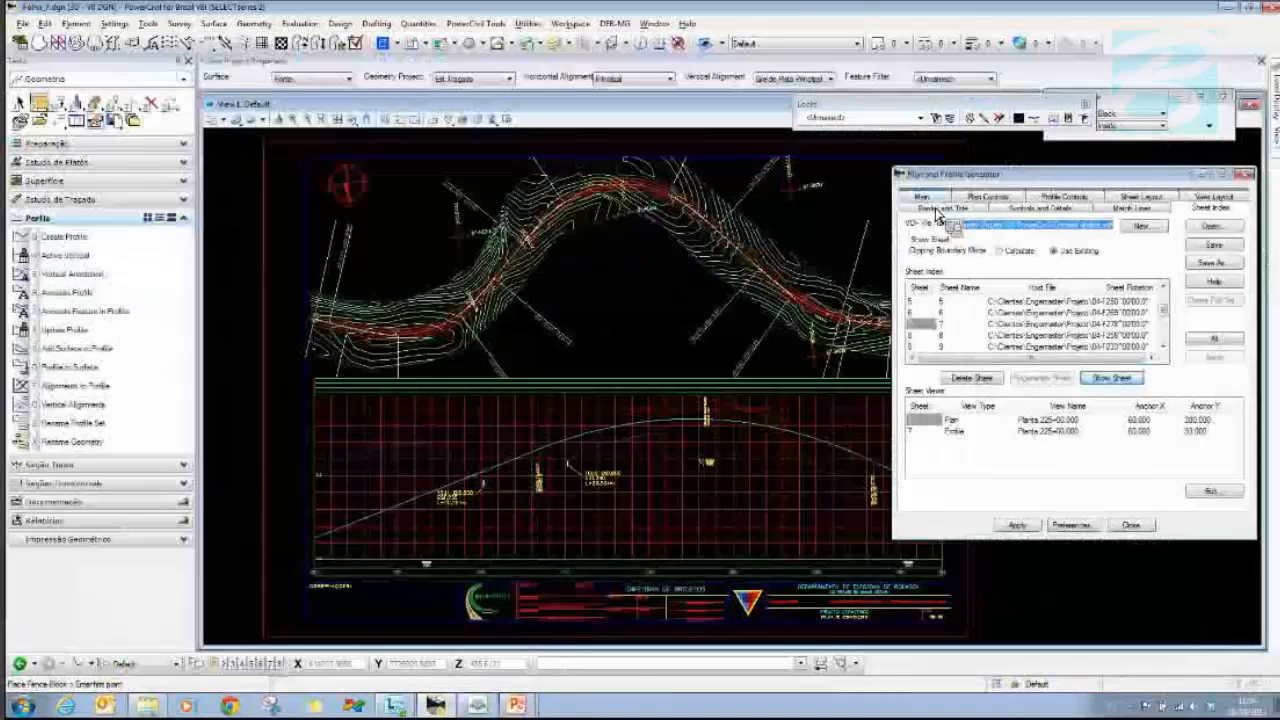
left_click(930, 195)
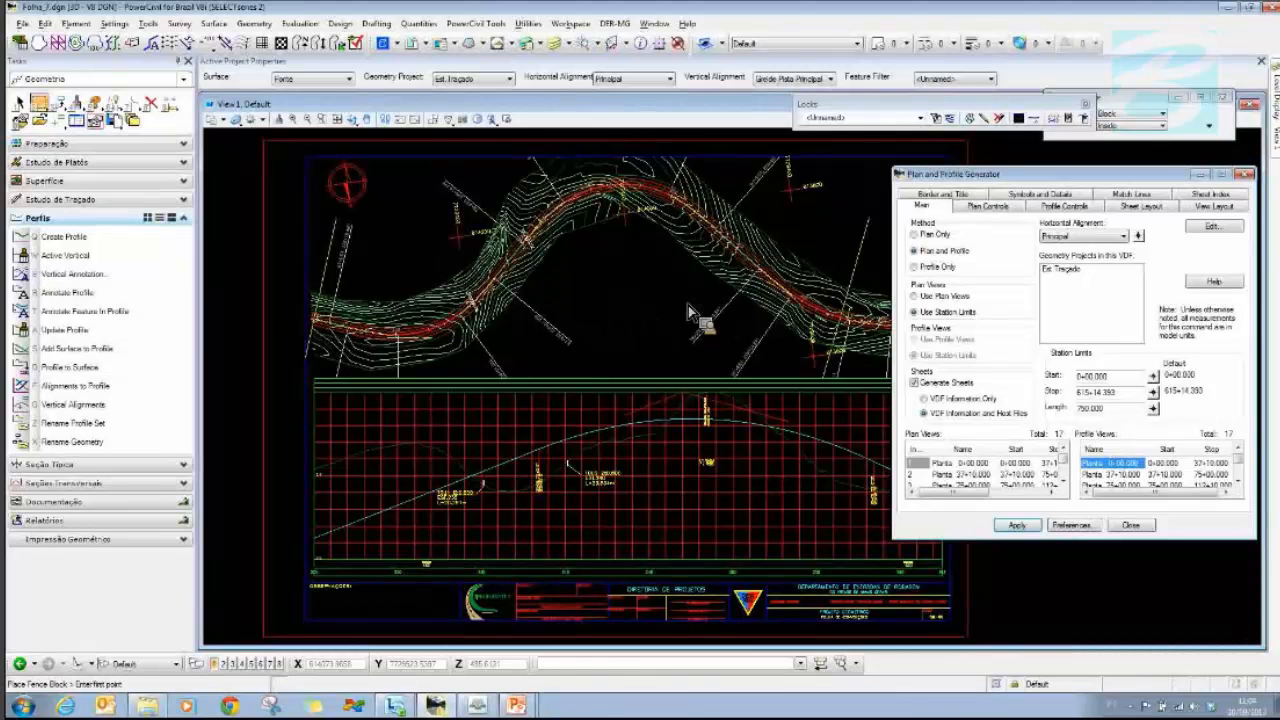
- Open the Edit Plan View settings of Planta 0+00.000 to review its station, overlap and width values, and close them unchanged
left_click(780, 425)
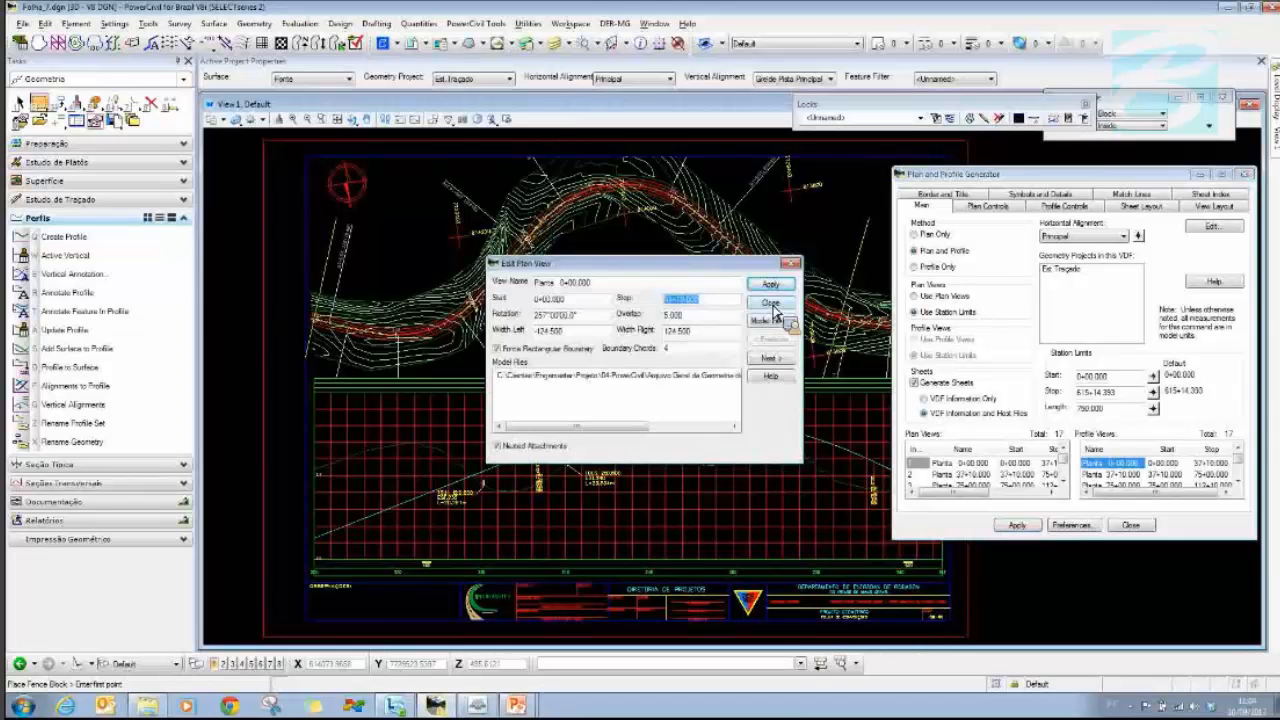
left_click(771, 305)
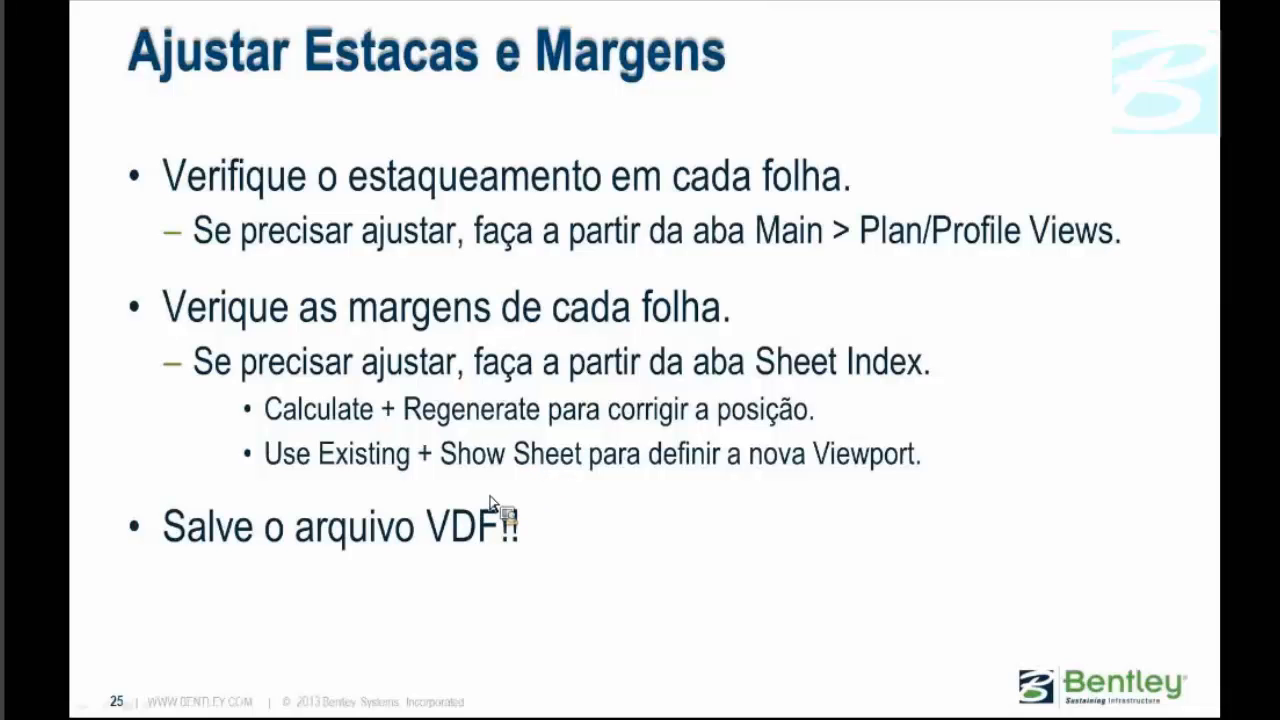
- Return to PowerCivil, save the sheet index indice.vdf, open Arquivo Geral da Geometria.dgn, and close the Plan and Profile Generator
key("alt+Tab")
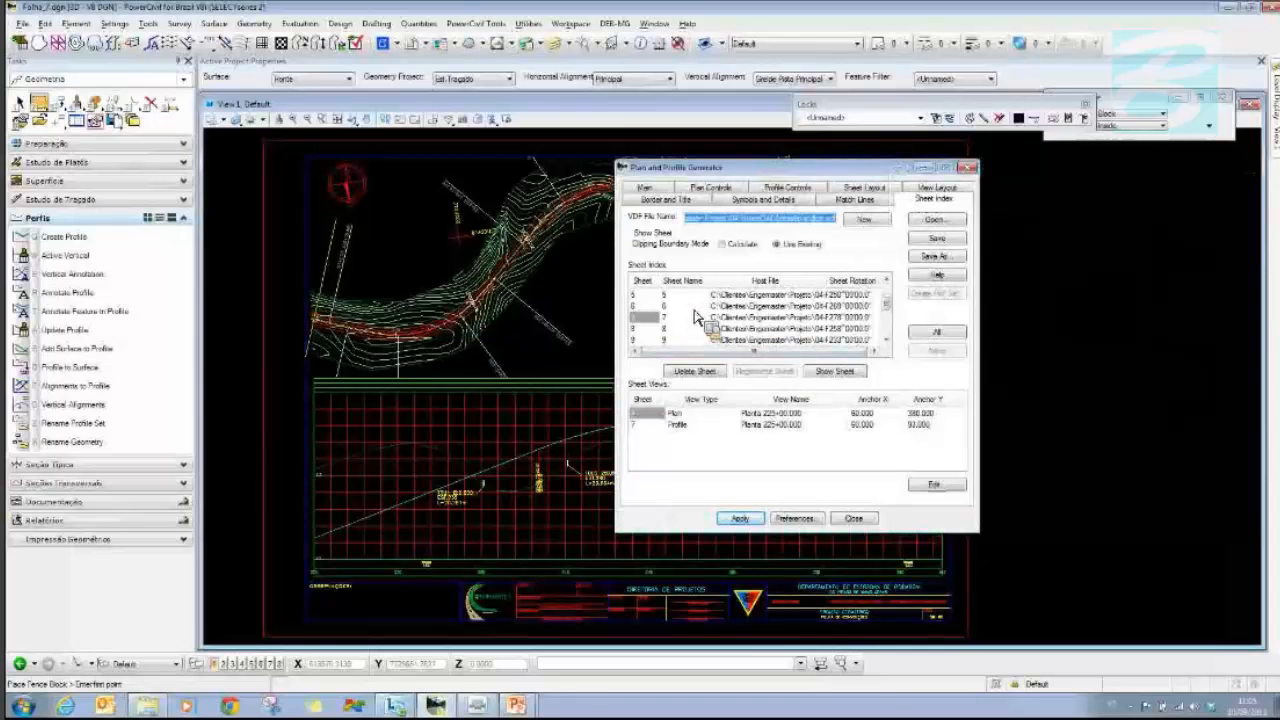
left_click(937, 240)
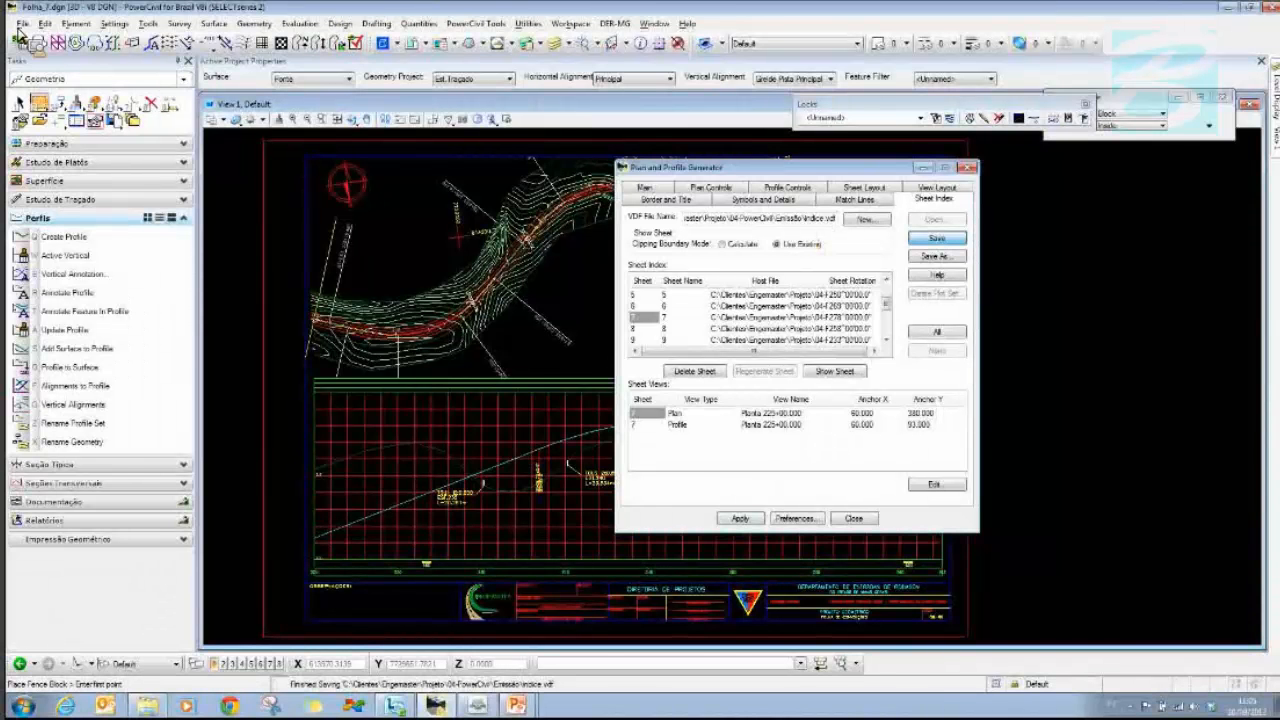
left_click(21, 23)
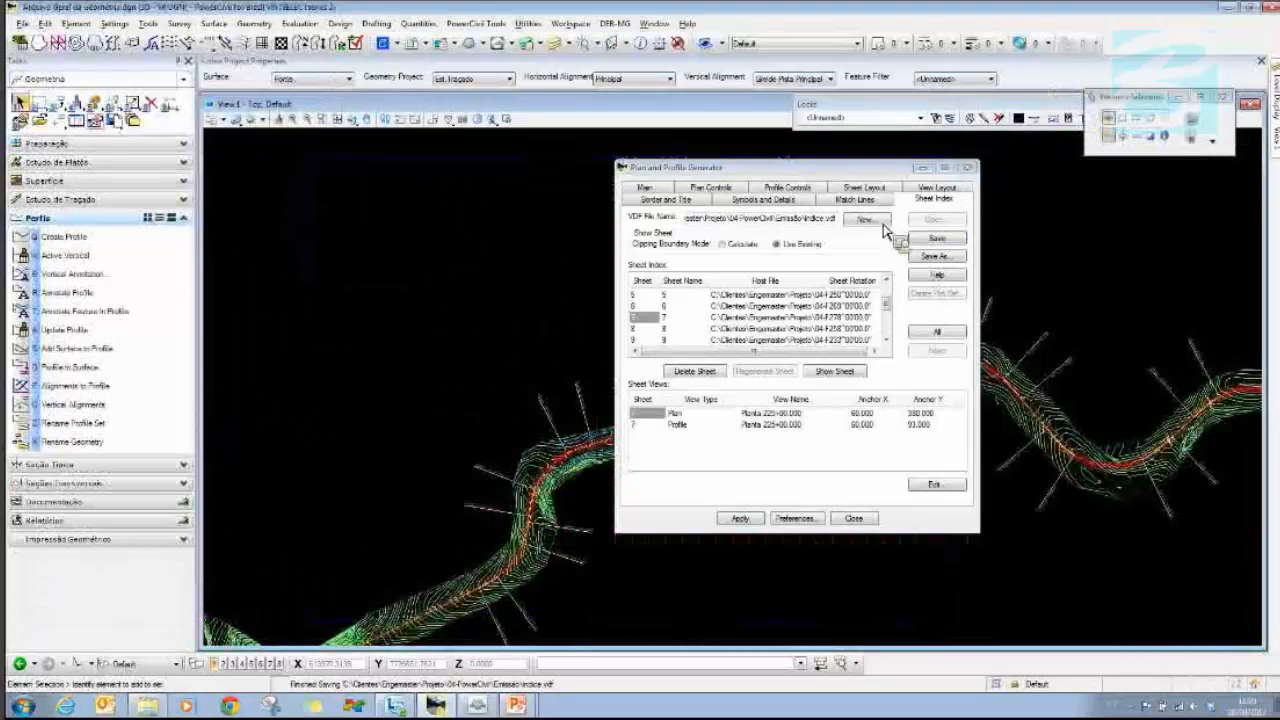
left_click(856, 520)
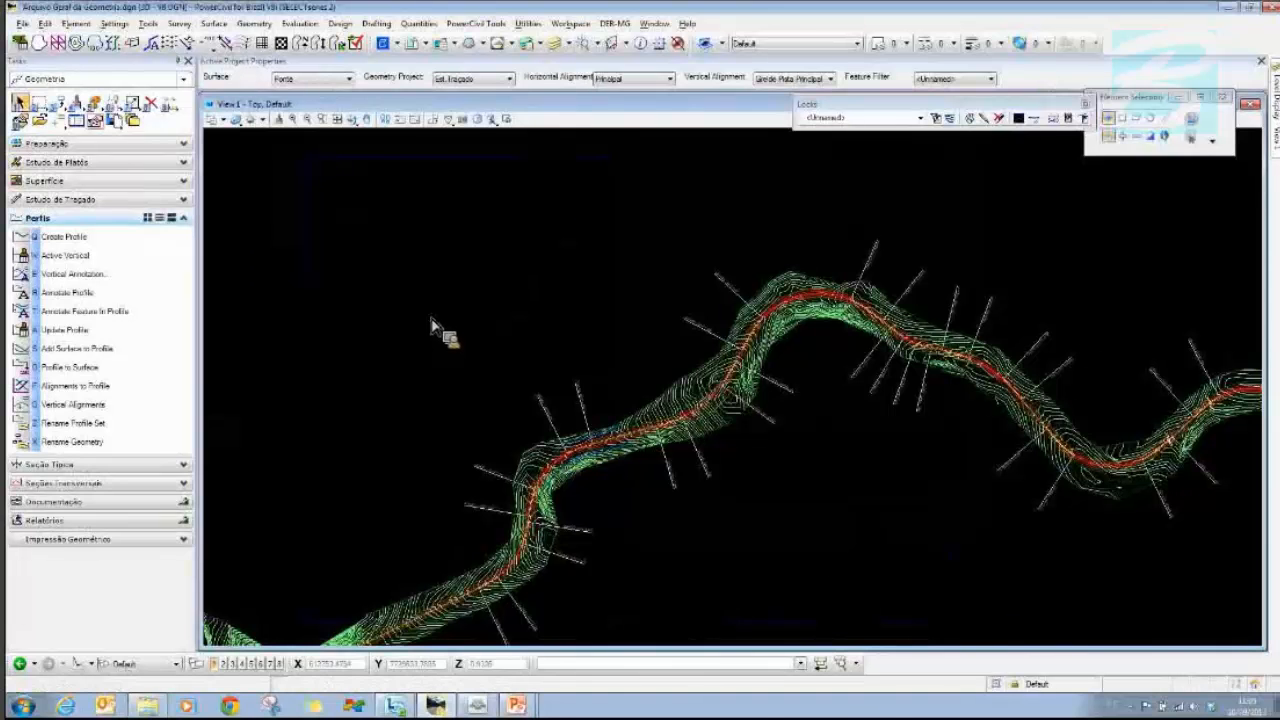
- Reopen the Plan and Profile Generator and load the saved sheet index indice.vdf in the general geometry drawing
left_click(476, 23)
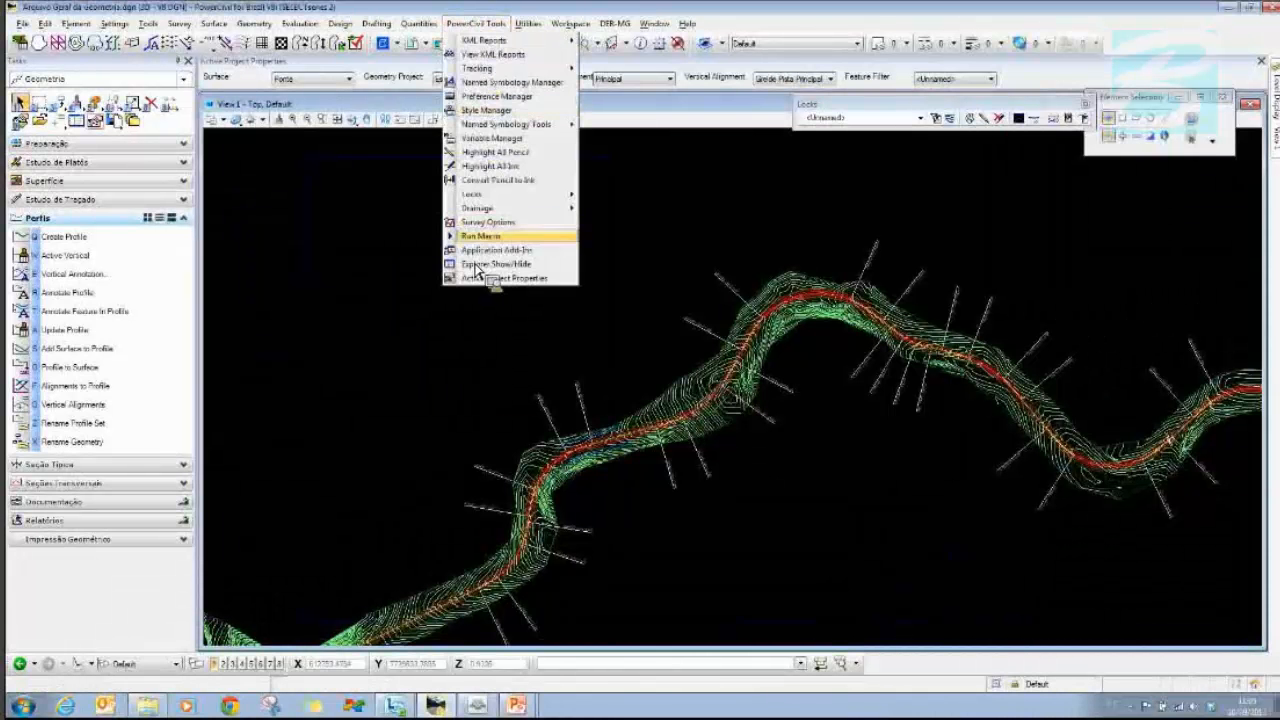
left_click(415, 222)
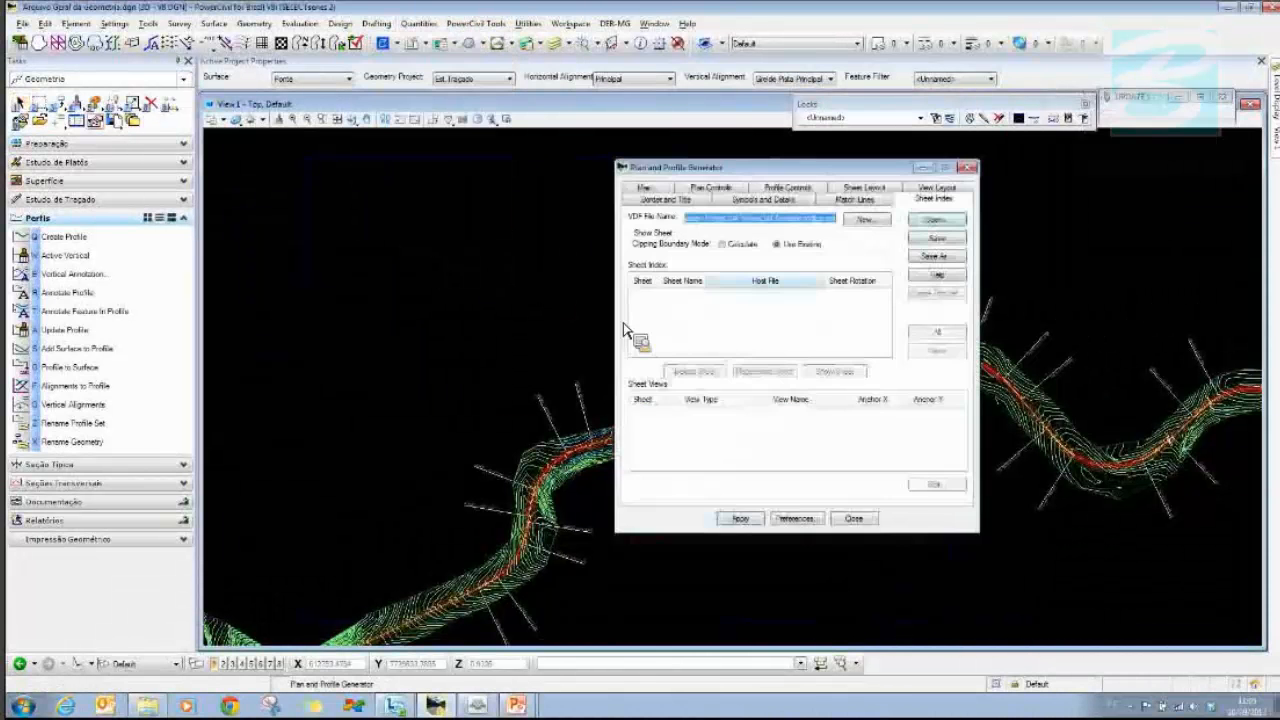
left_click(955, 220)
left_click(563, 273)
left_click(799, 432)
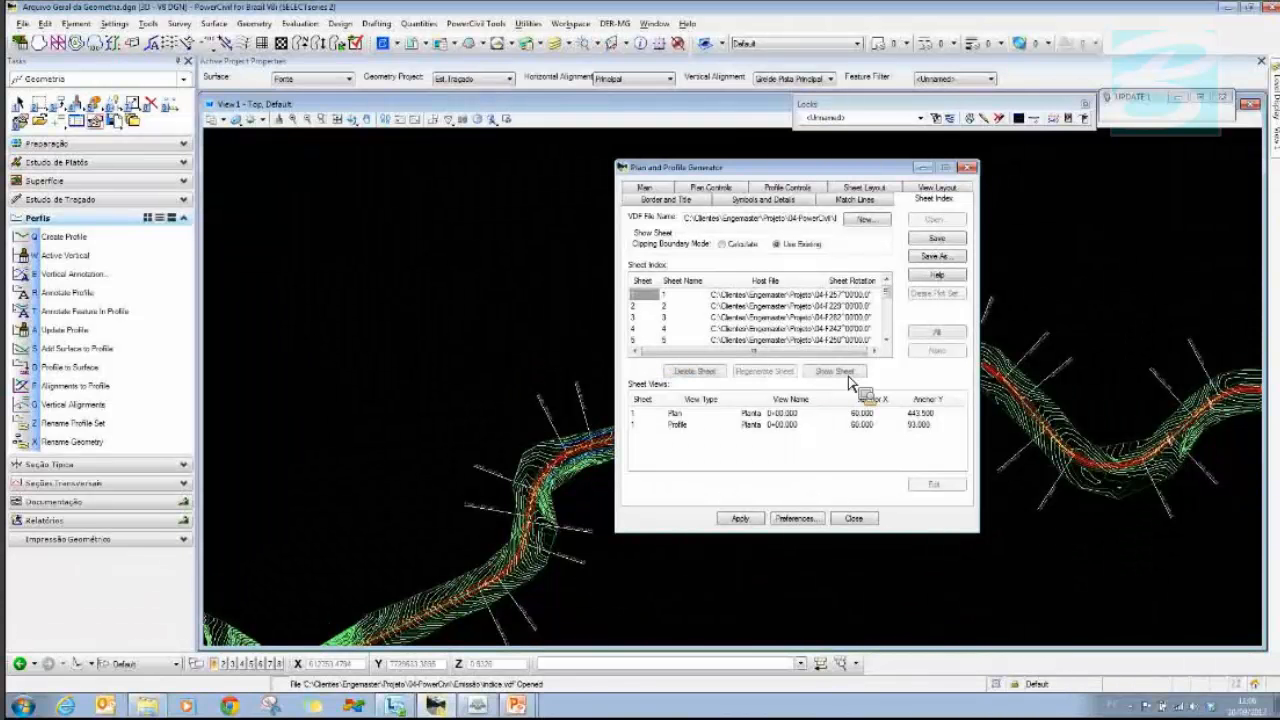
left_click(835, 372)
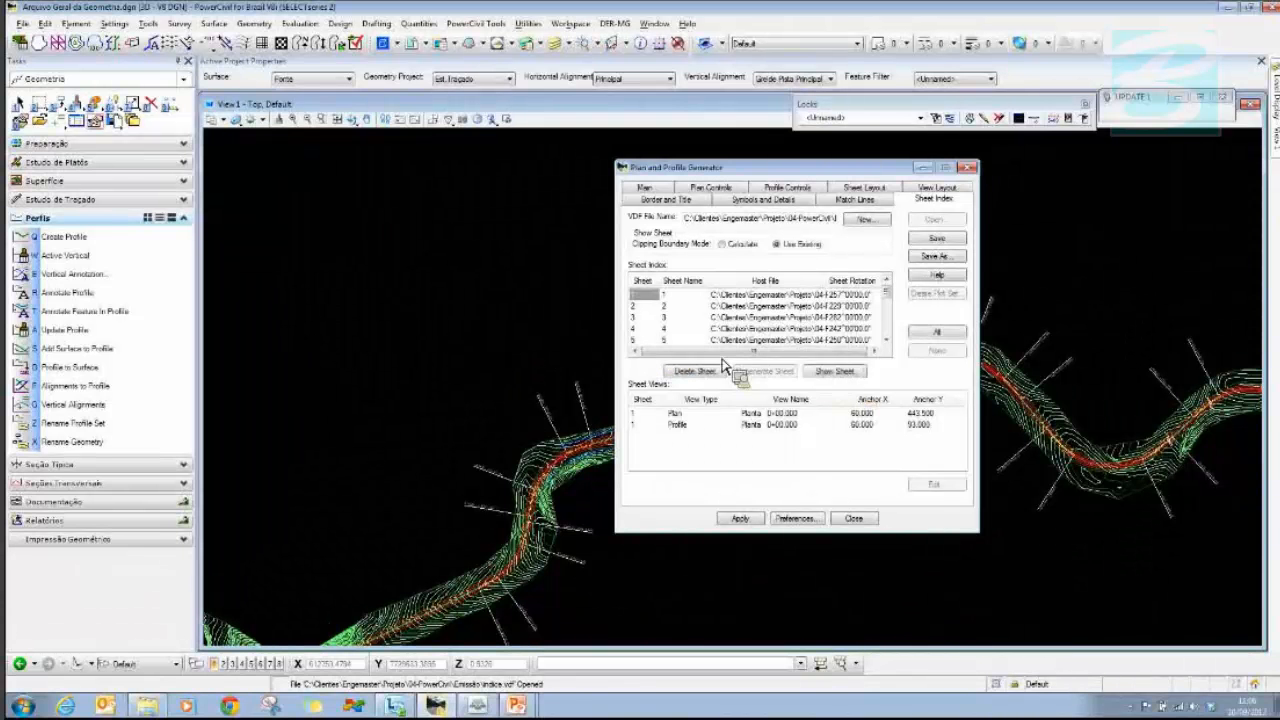